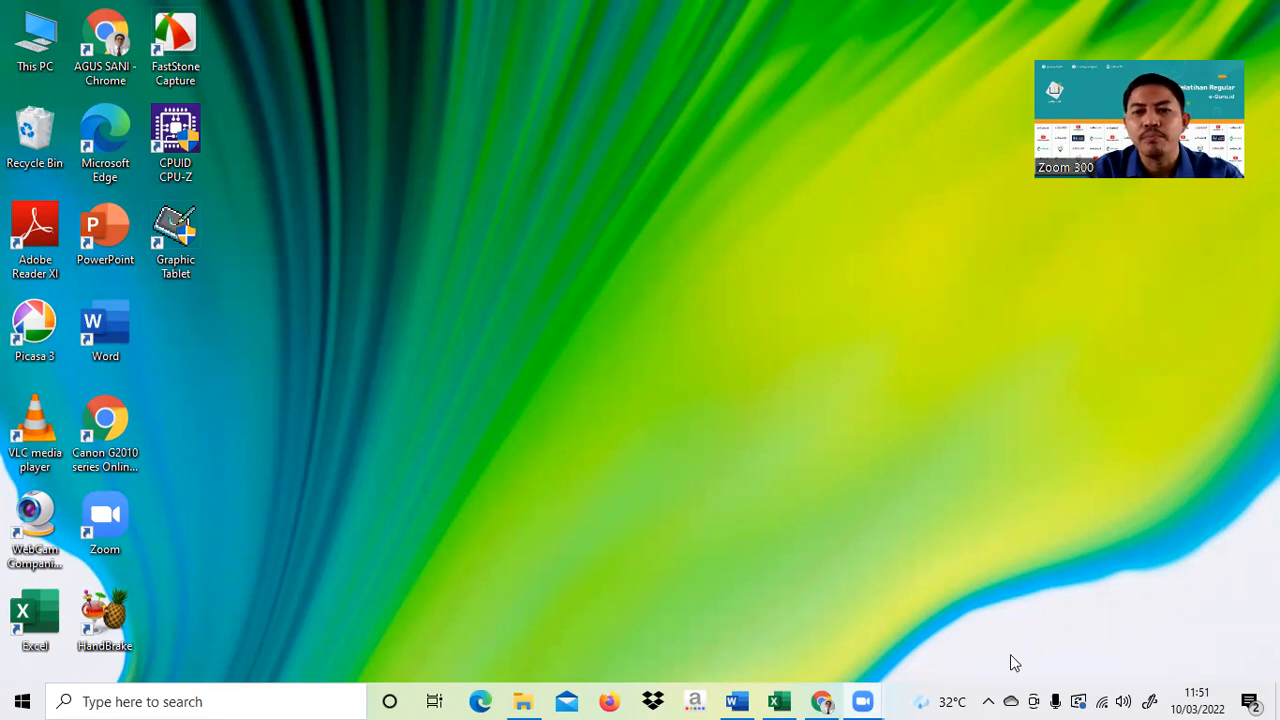
- Open liveworksheets.com in Chrome through a Google search and bring up the teacher login form
left_click(822, 701)
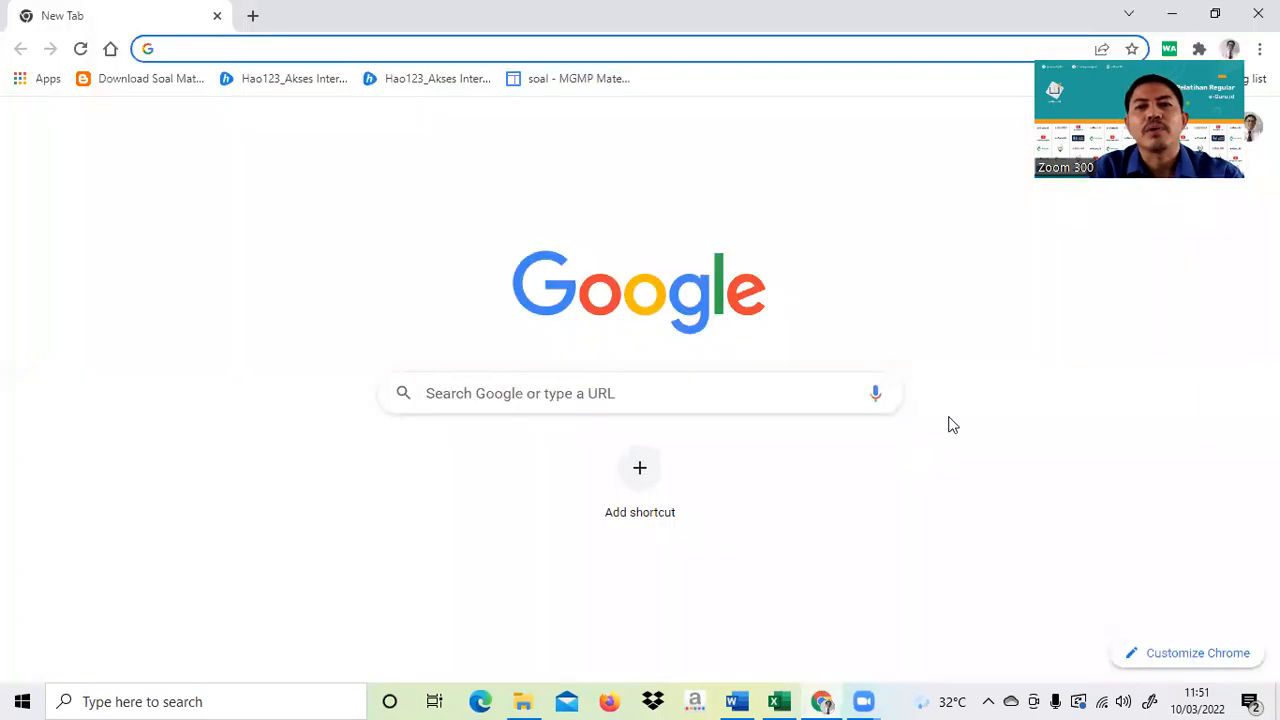
left_click(467, 392)
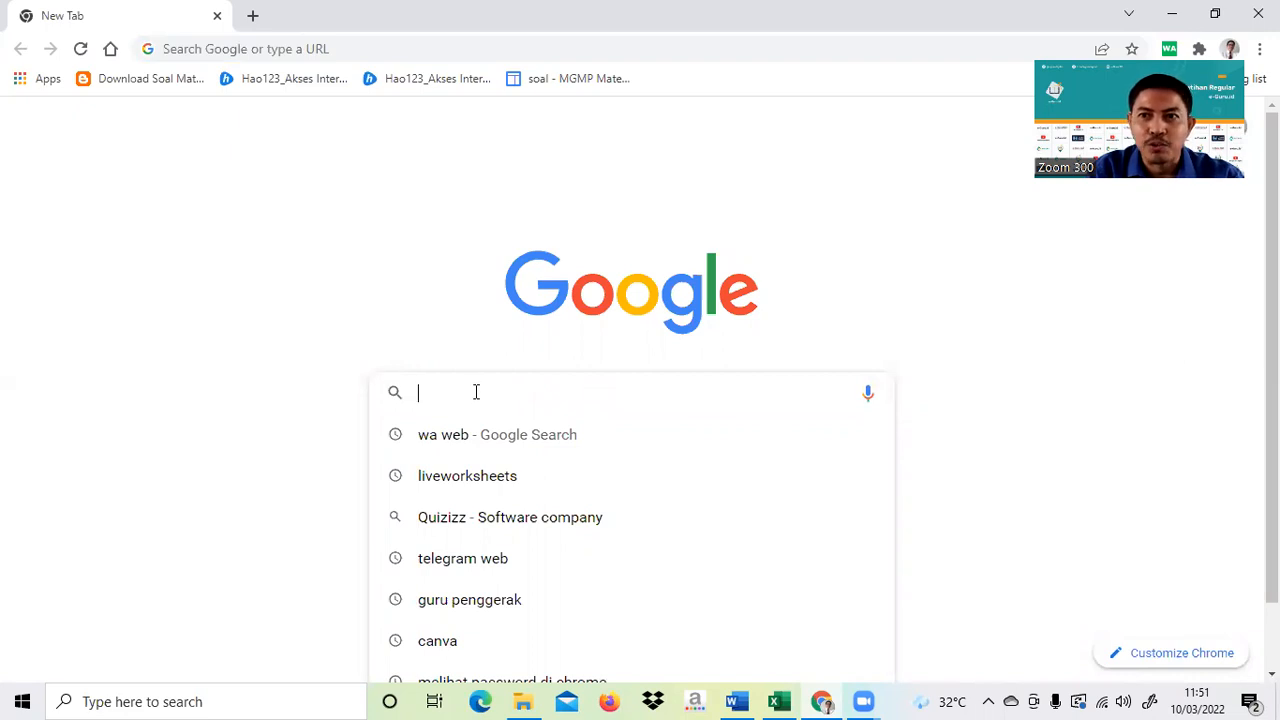
left_click(481, 487)
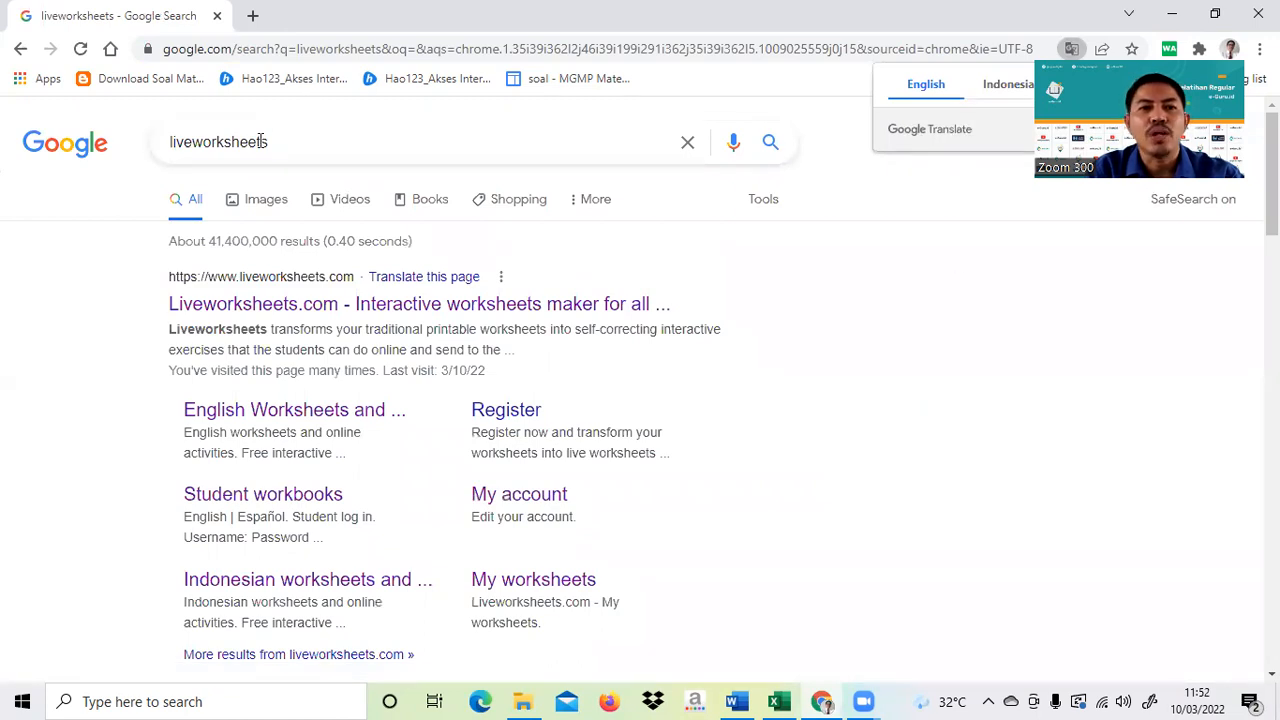
left_click(232, 305)
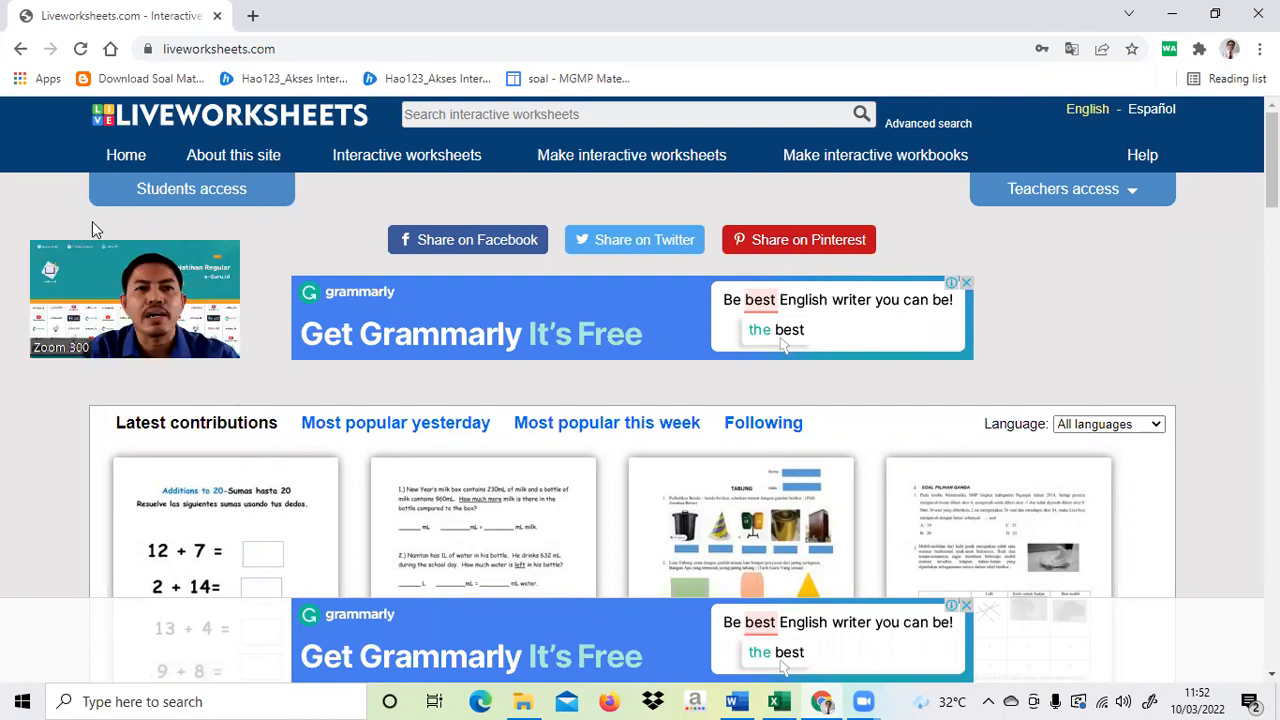
left_click(1070, 200)
- Sign in to the teacher account using Chrome's saved username and password
left_click(1070, 200)
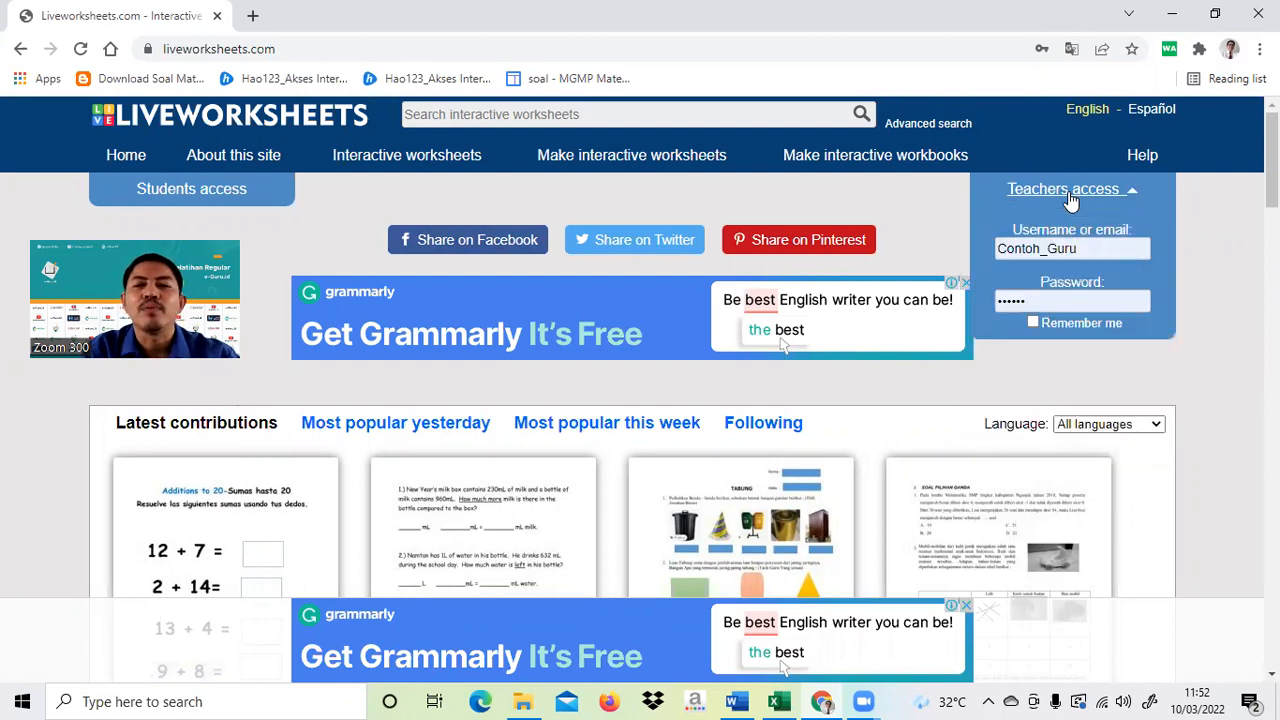
left_click(1070, 200)
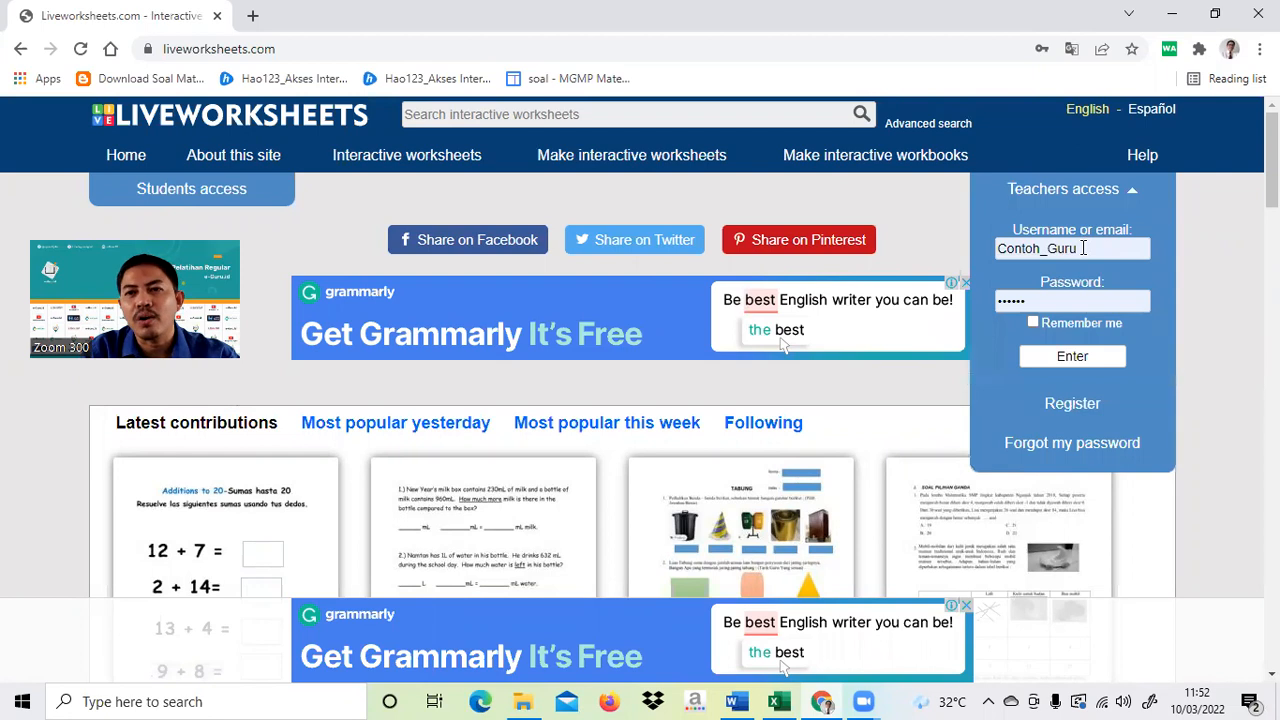
left_click(1083, 248)
left_click(1085, 287)
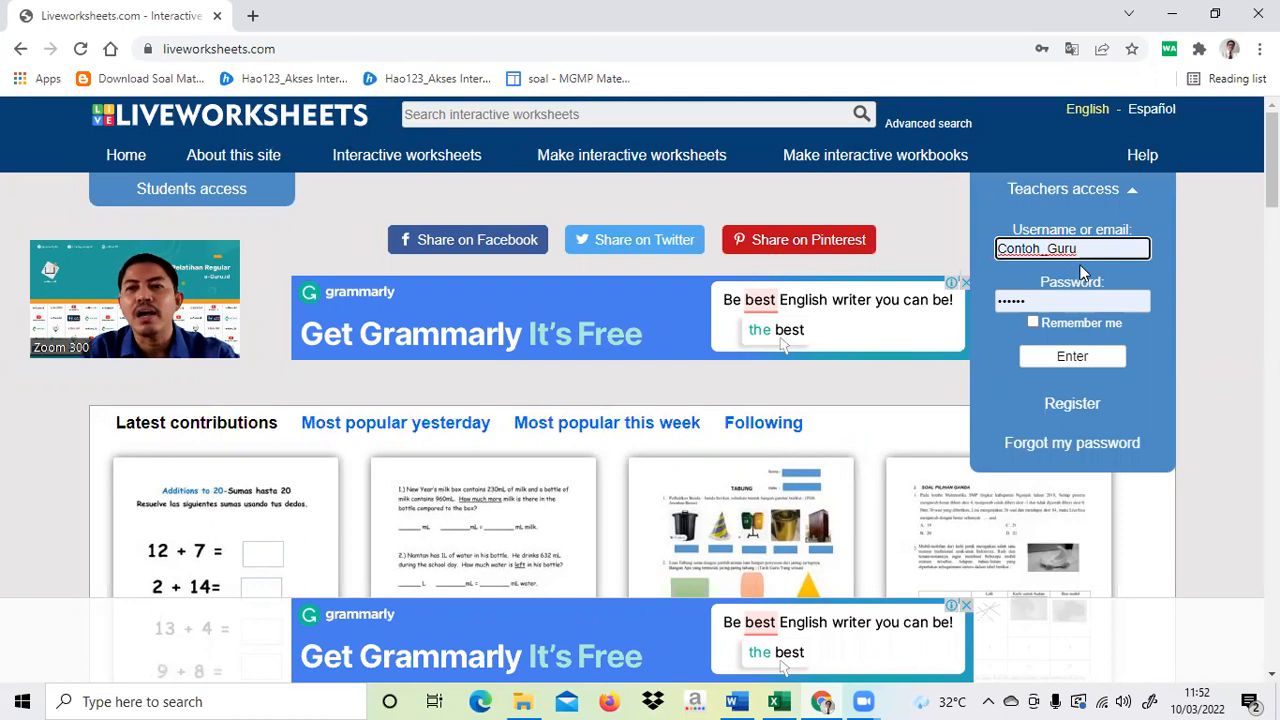
left_click(1062, 358)
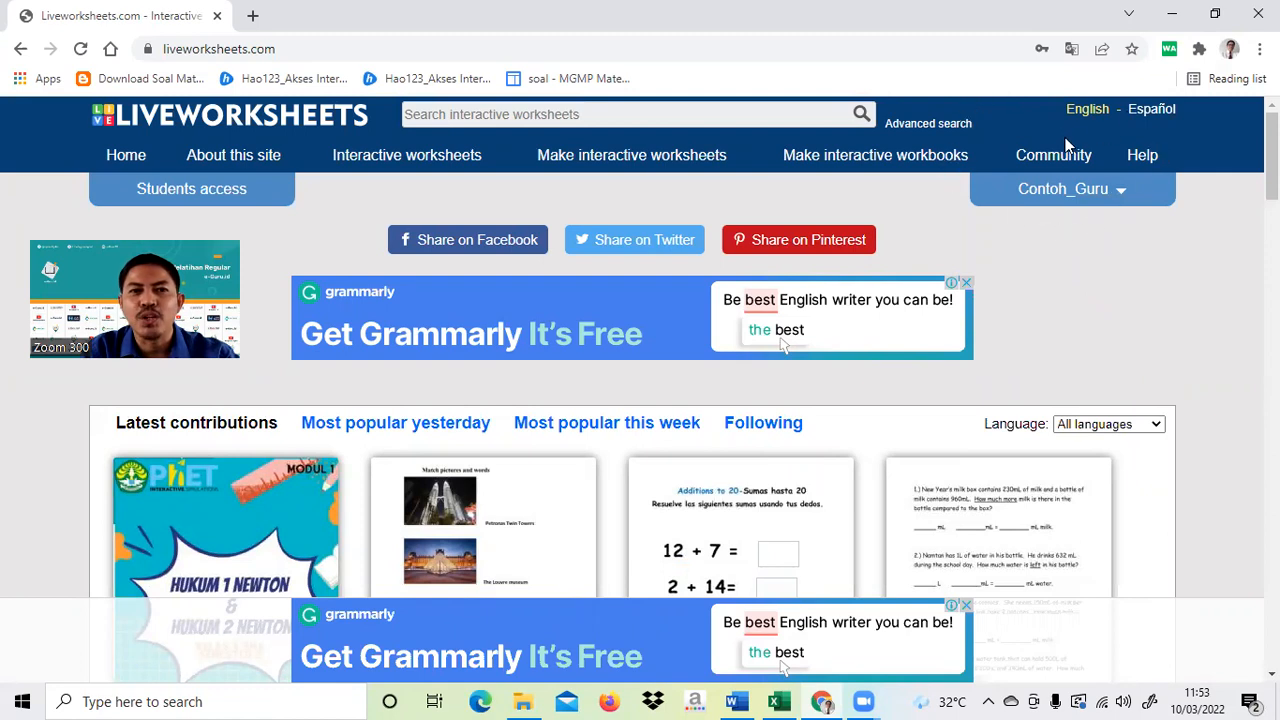
left_click(1122, 196)
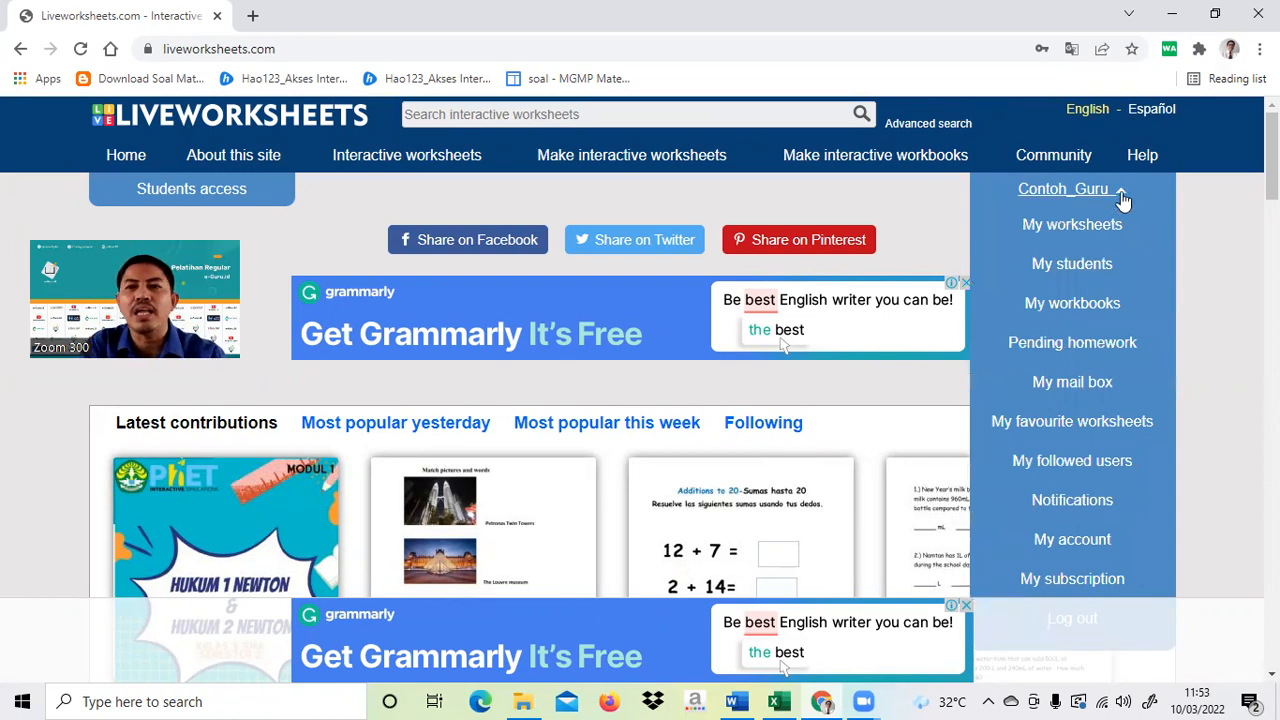
- Go to the My students page from the account menu
left_click(1058, 270)
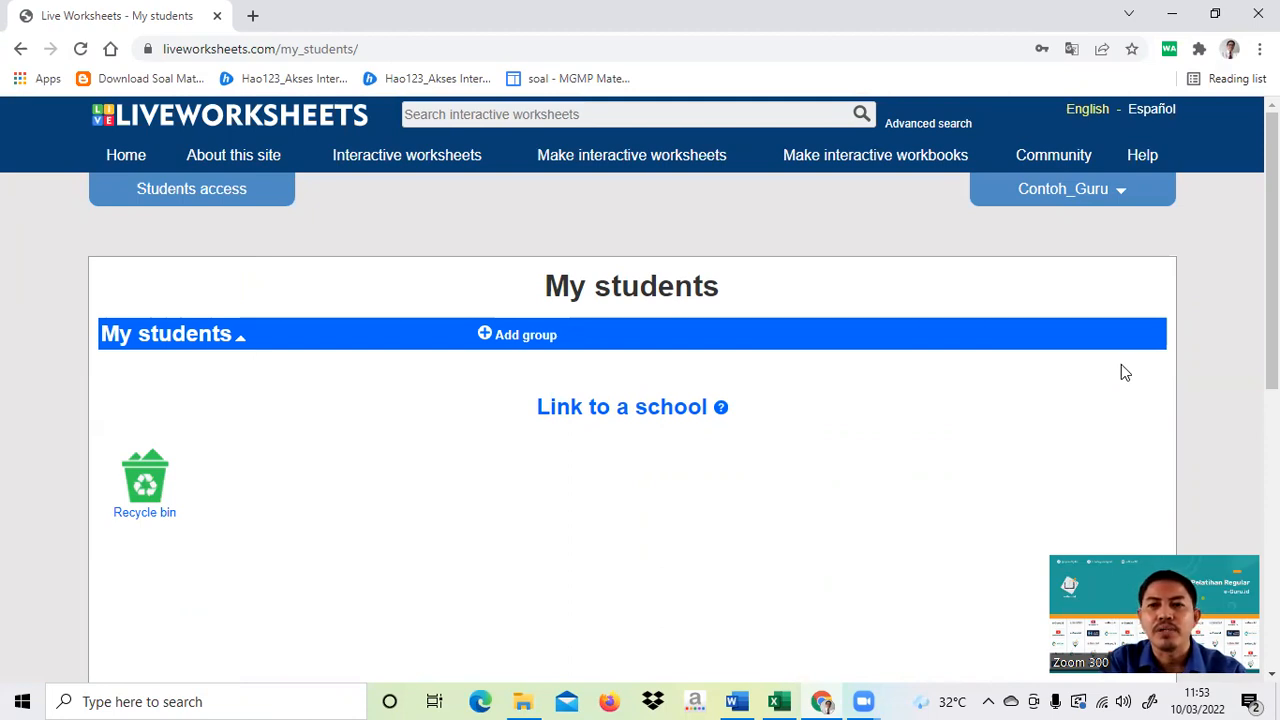
- Enter KELAS 1 as the new group's name in the Add group dialog
left_click(519, 338)
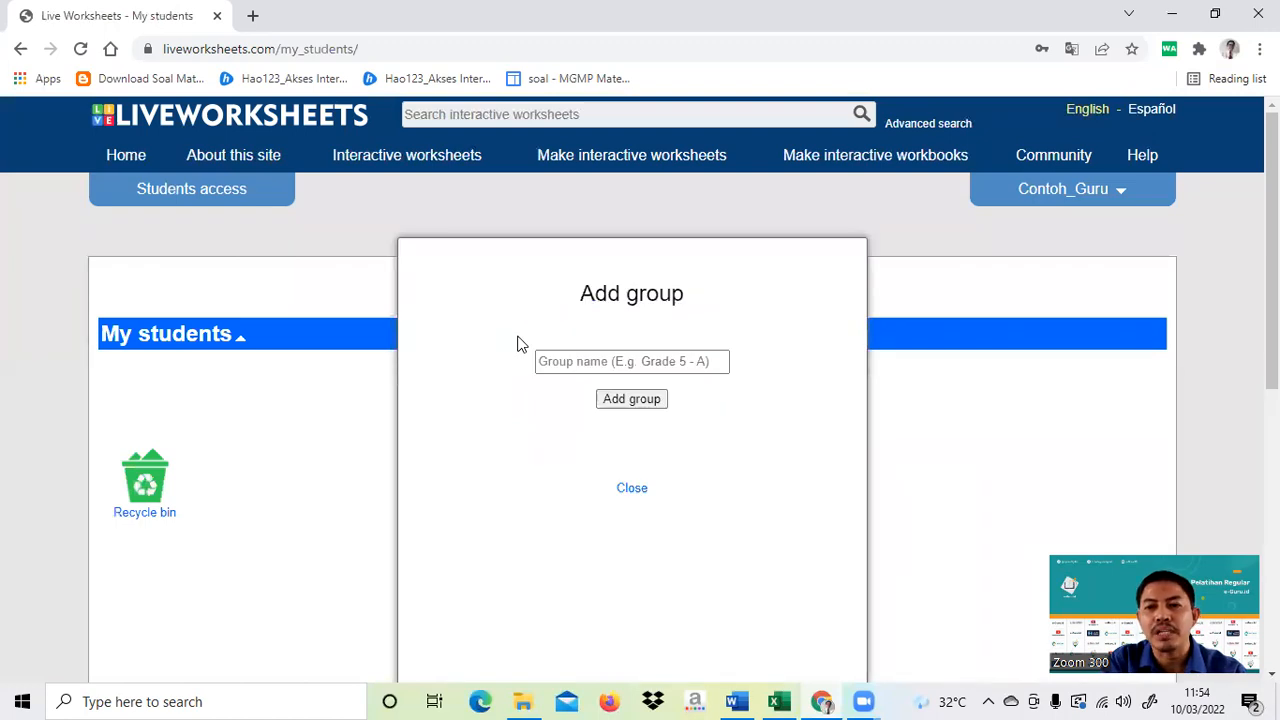
left_click(576, 360)
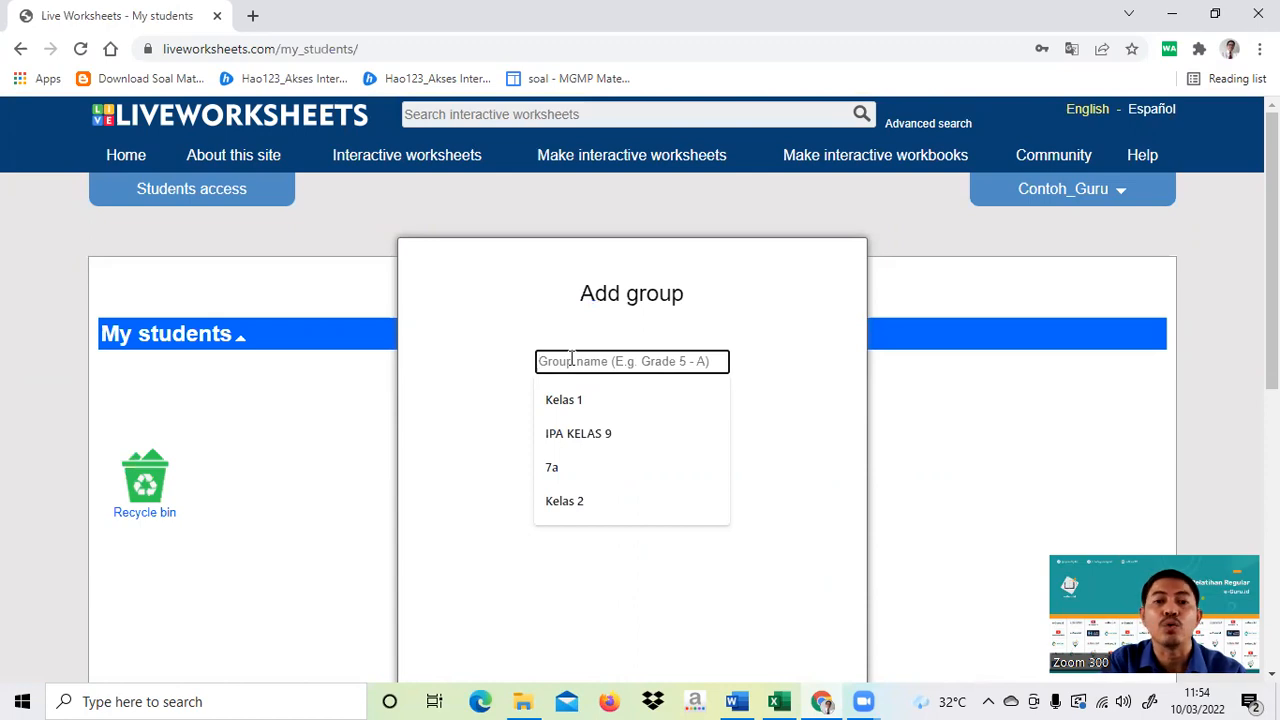
type("KELAS 1")
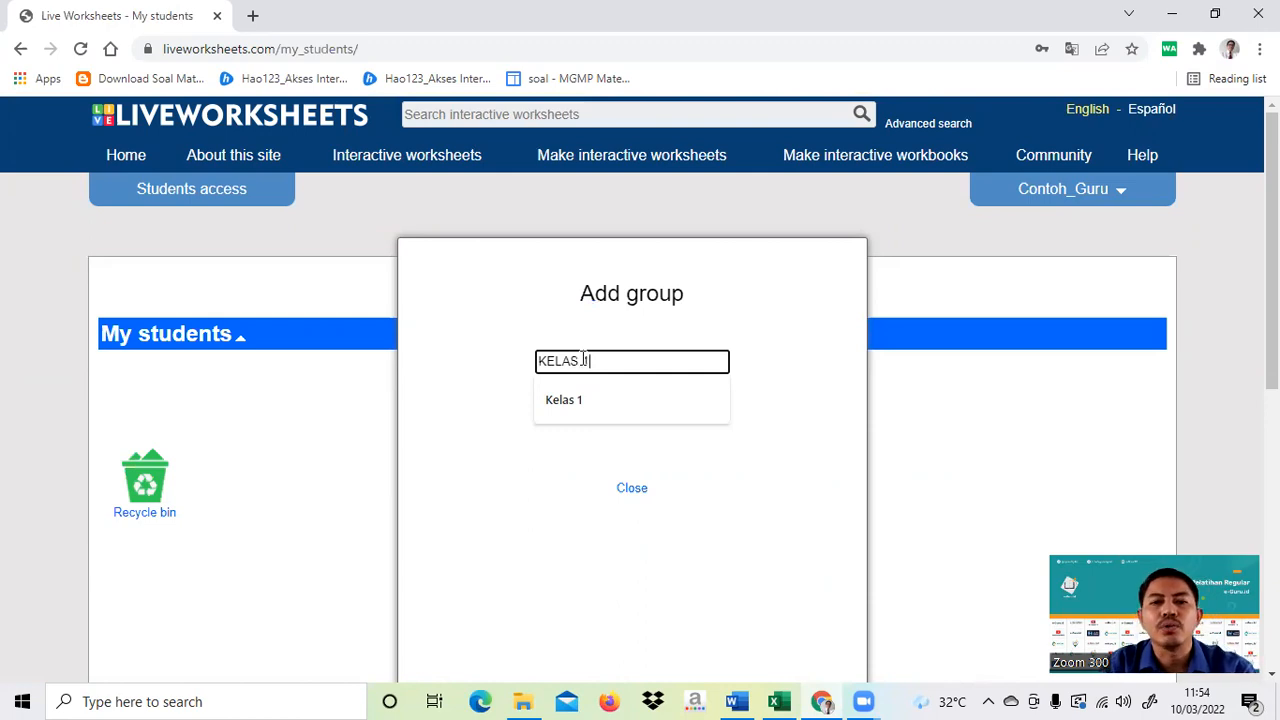
left_click(640, 491)
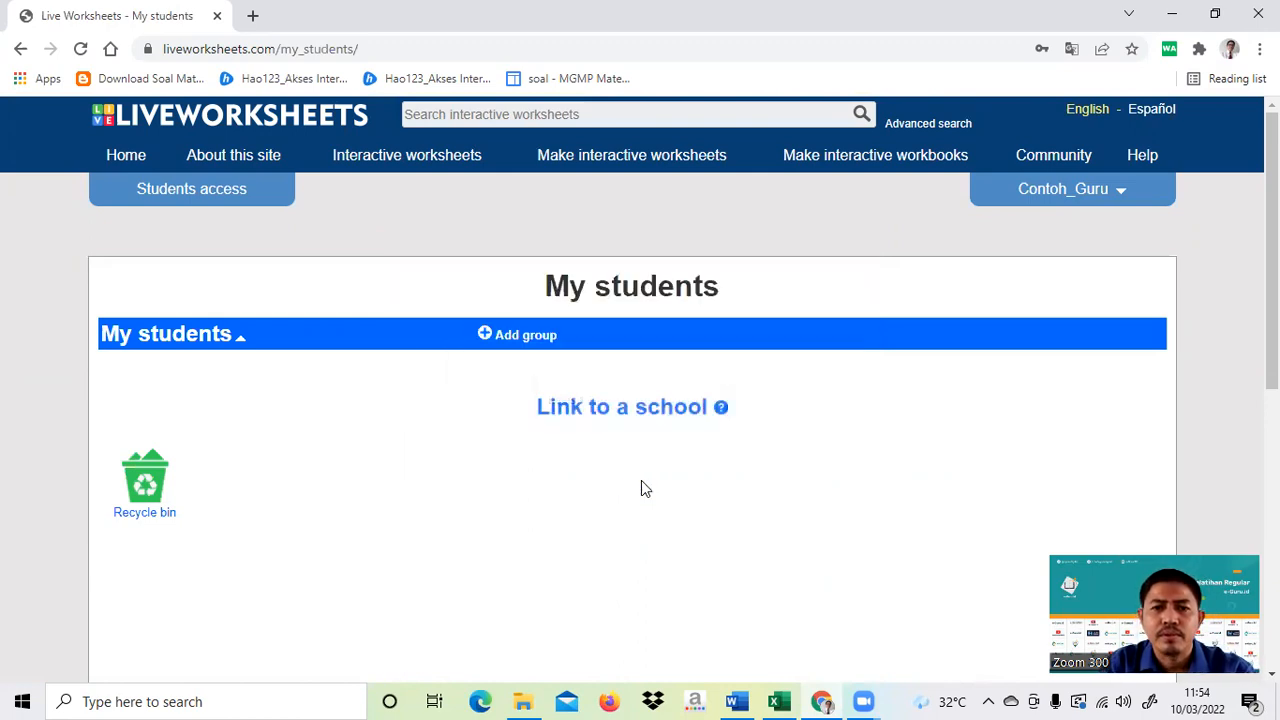
left_click(532, 338)
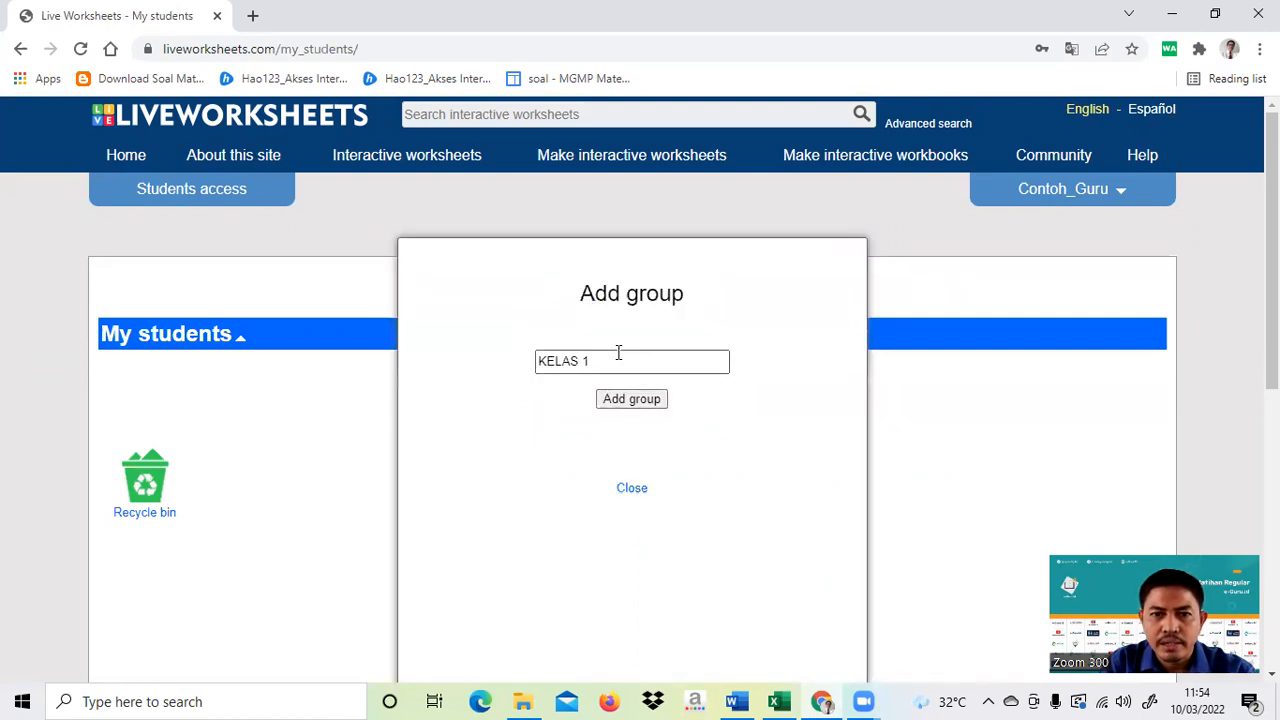
left_click(637, 401)
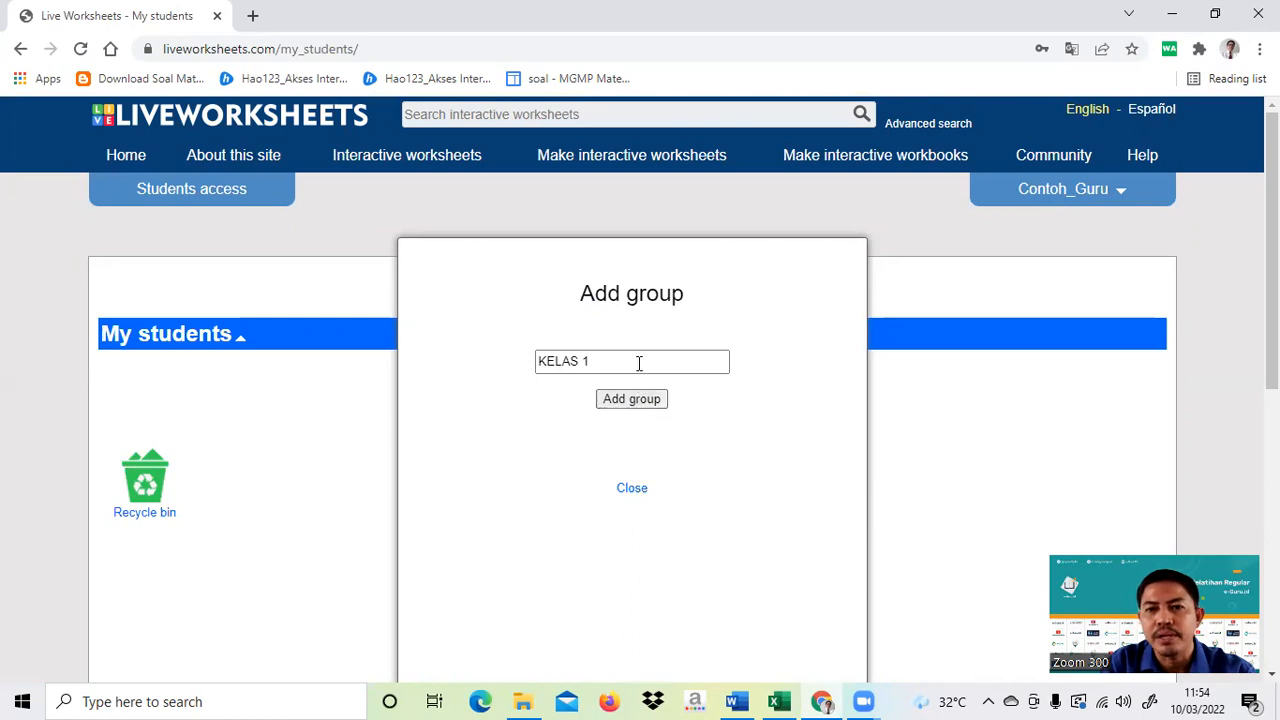
- Create the KELAS 1 group and go to its Add students page
left_click(622, 400)
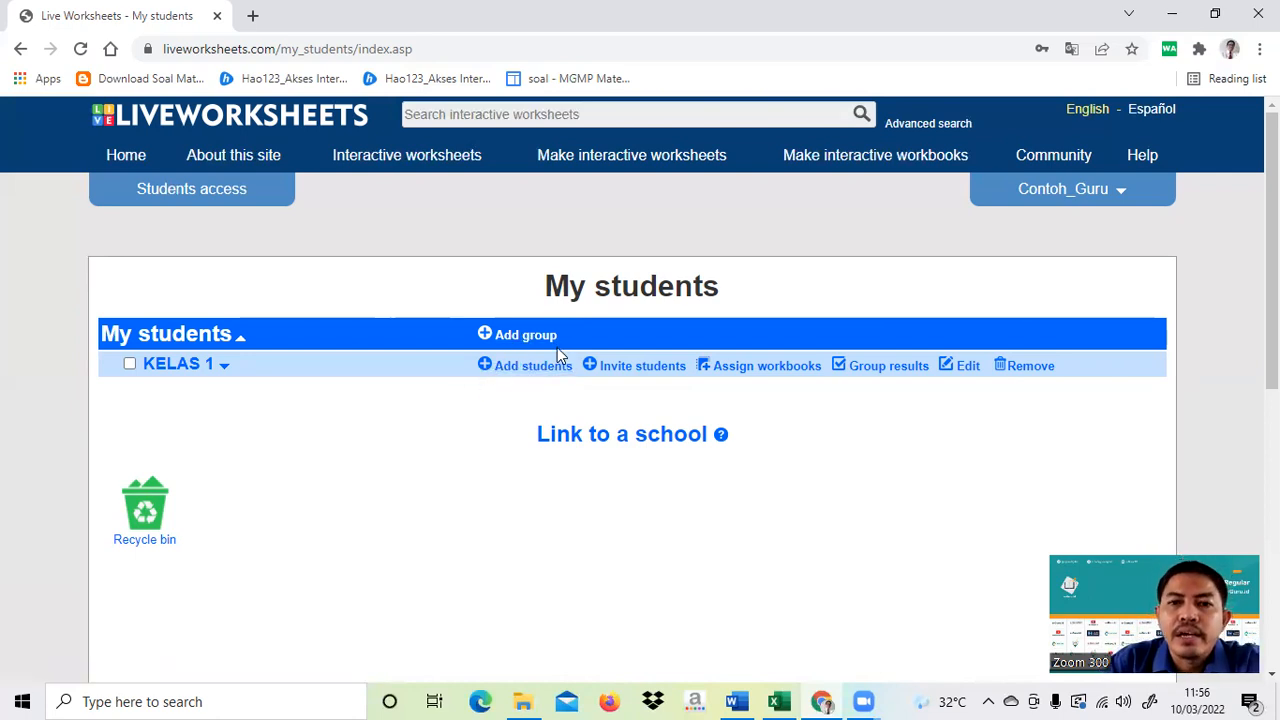
left_click(510, 368)
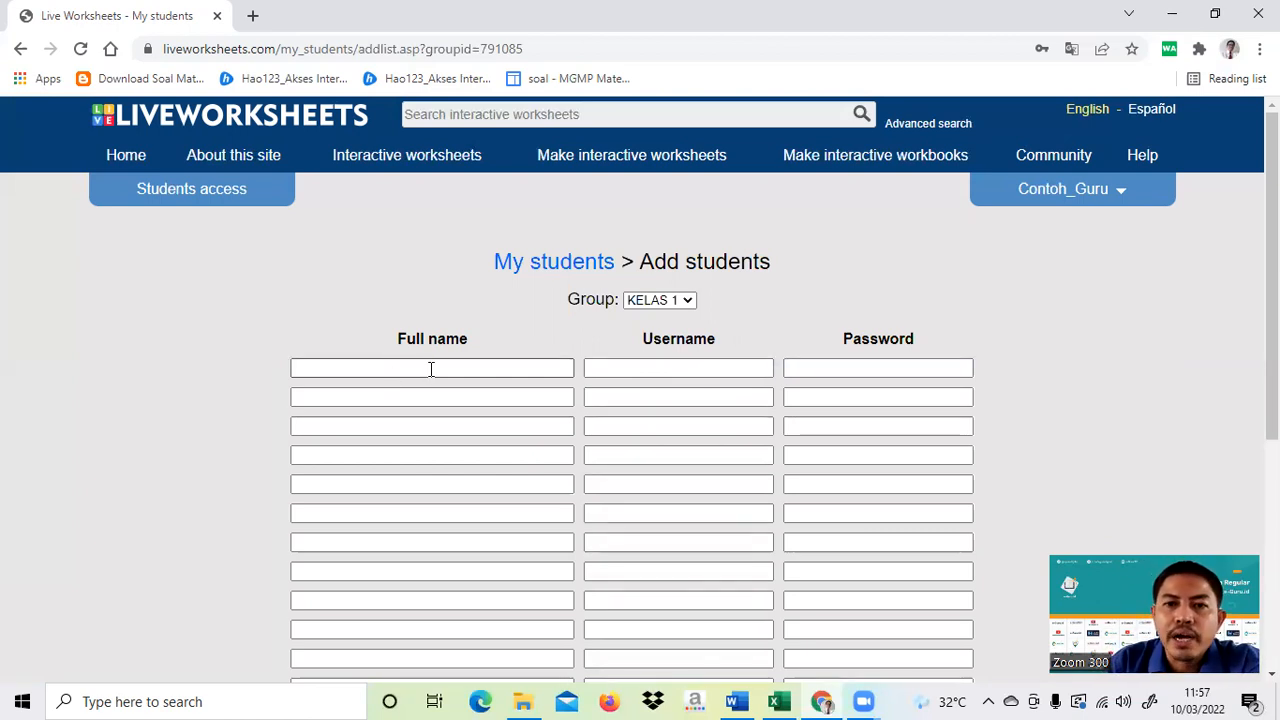
- Add extra empty rows to the KELAS 1 form and bring up the DAFTAR SISWA spreadsheet in Excel
scroll(431, 369, "down", 3)
scroll(433, 369, "up", 1)
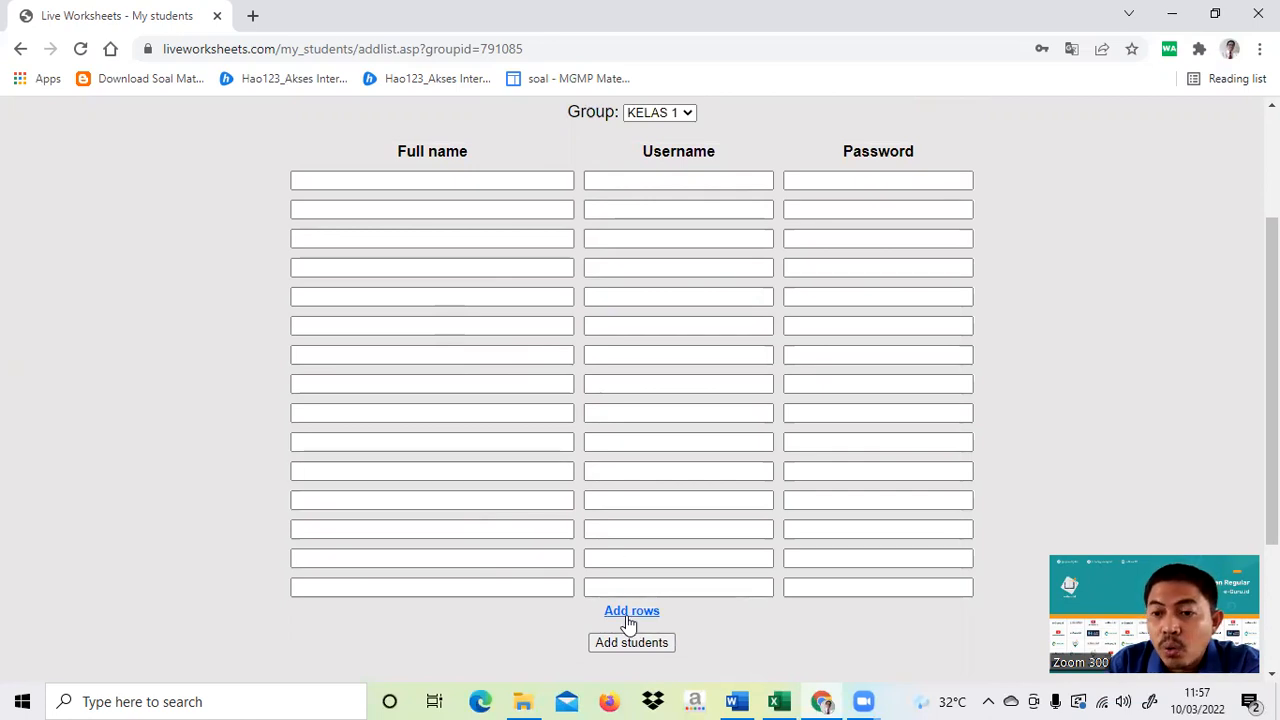
scroll(628, 622, "down", 2)
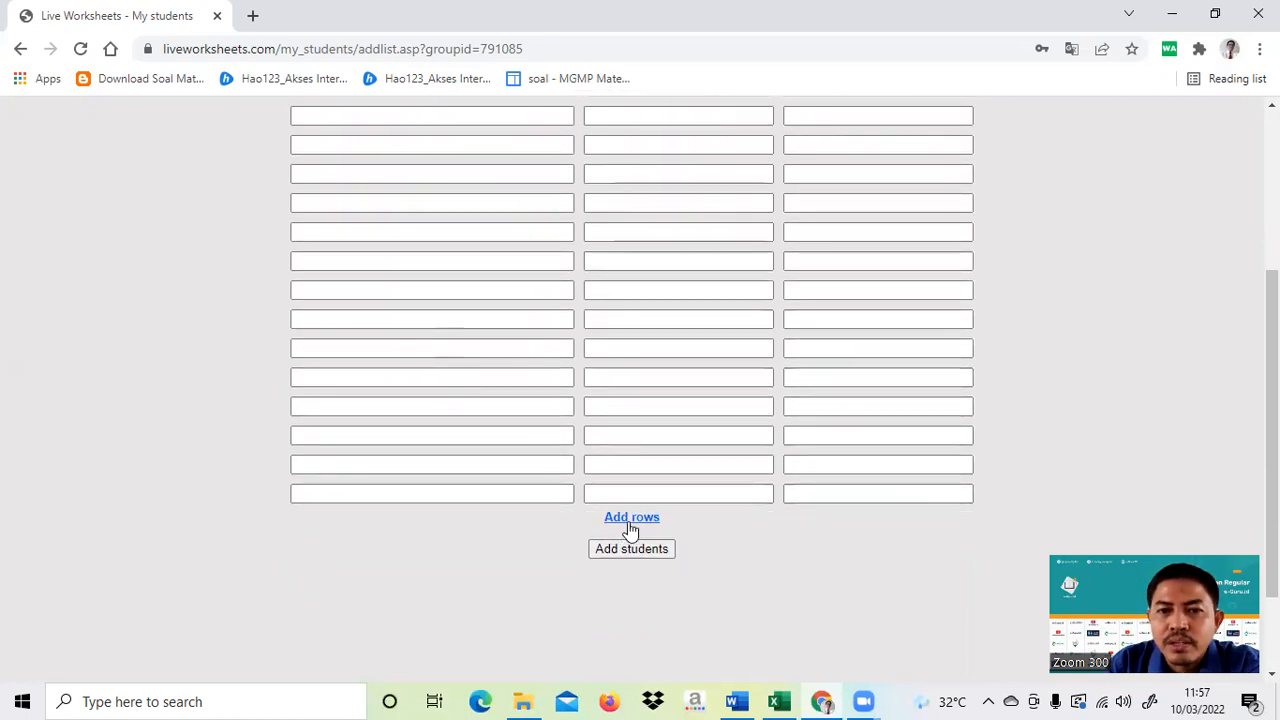
left_click(631, 519)
scroll(690, 495, "down", 5)
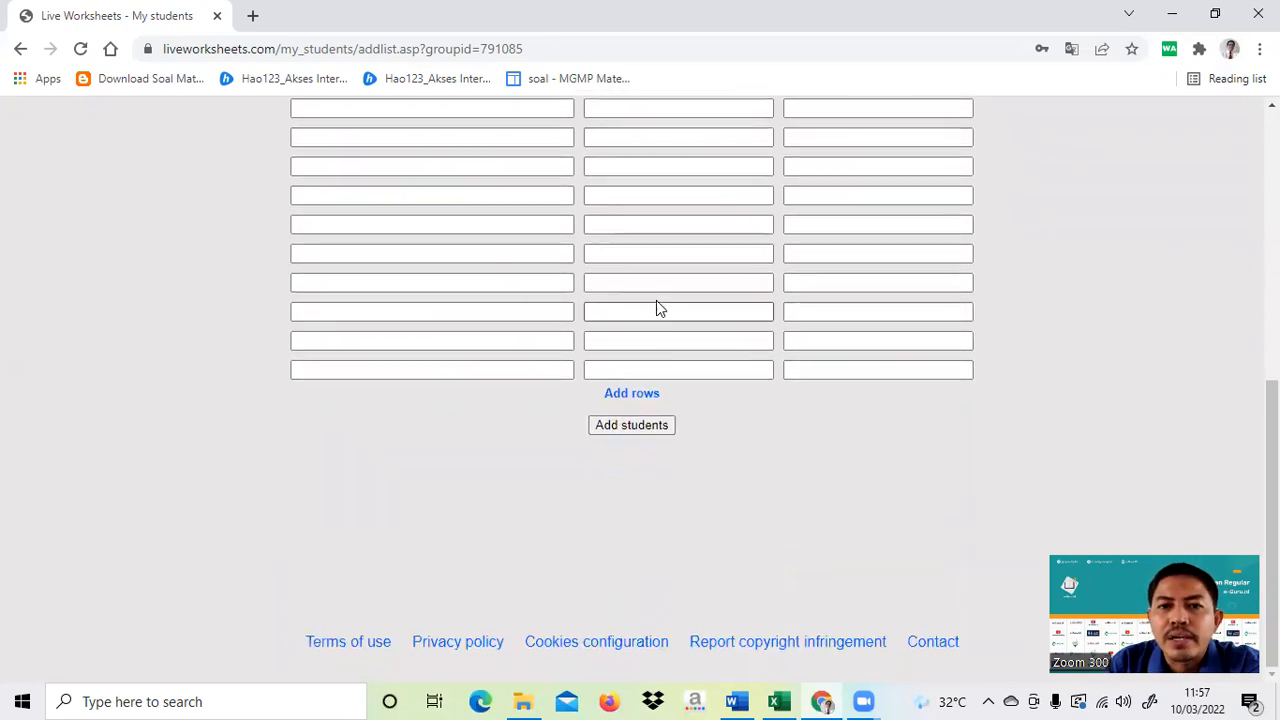
scroll(657, 305, "up", 3)
scroll(656, 296, "up", 5)
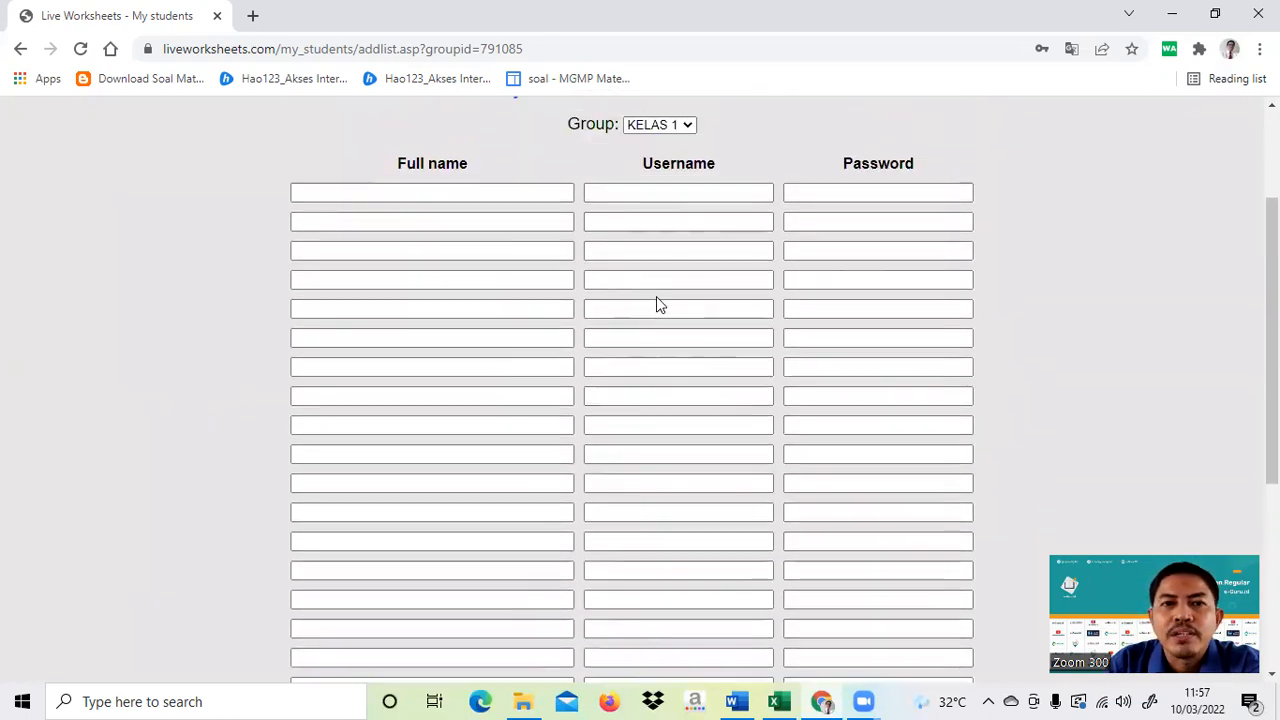
left_click(779, 701)
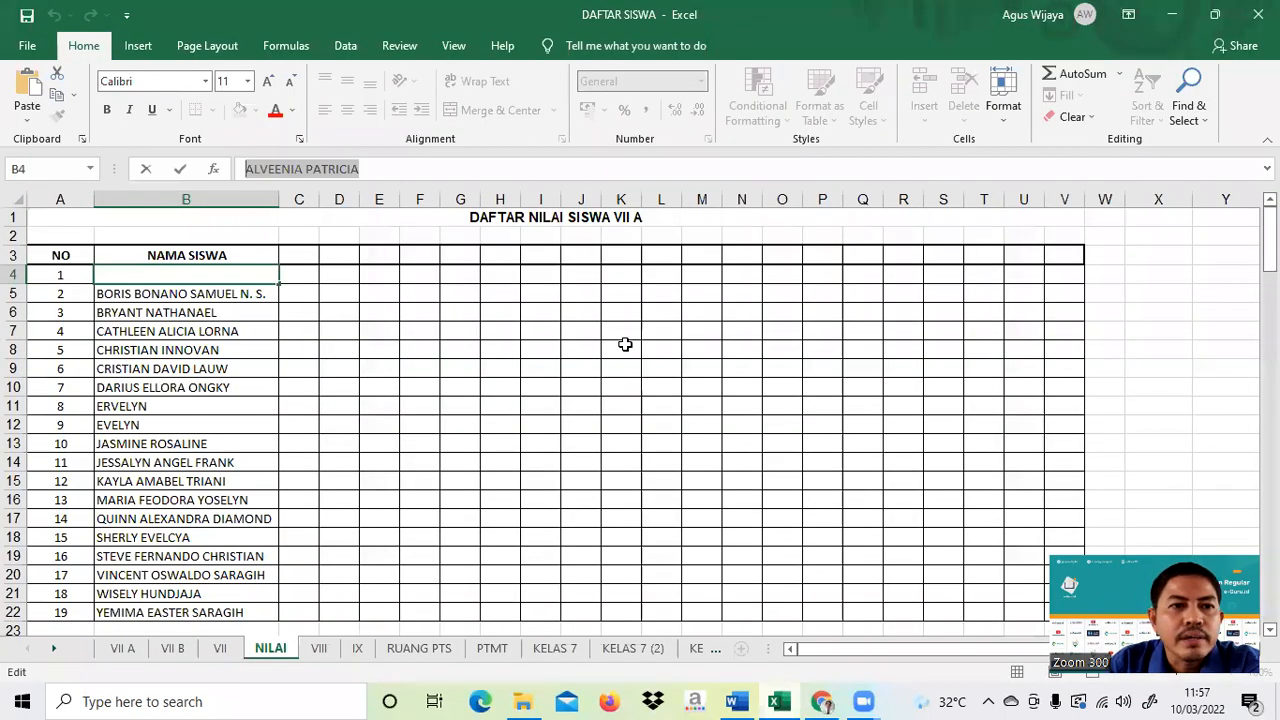
left_click(375, 293)
left_click(231, 279)
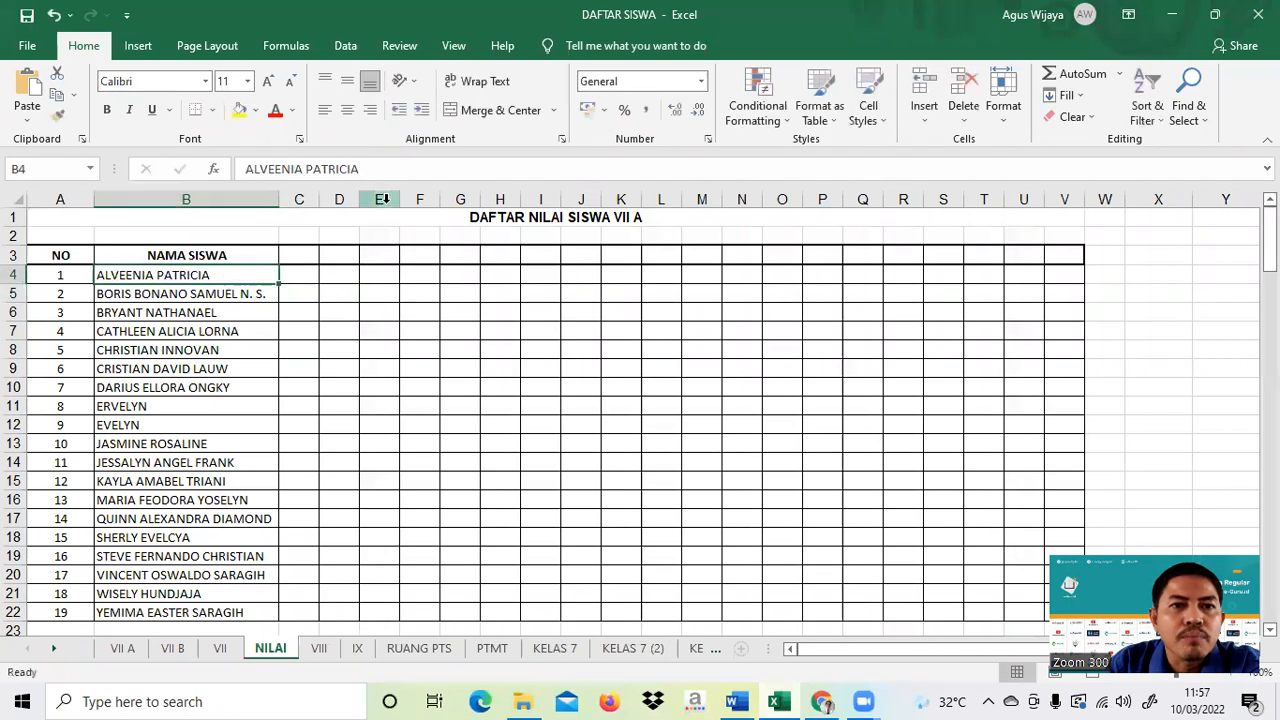
left_click_drag(375, 168, 236, 172)
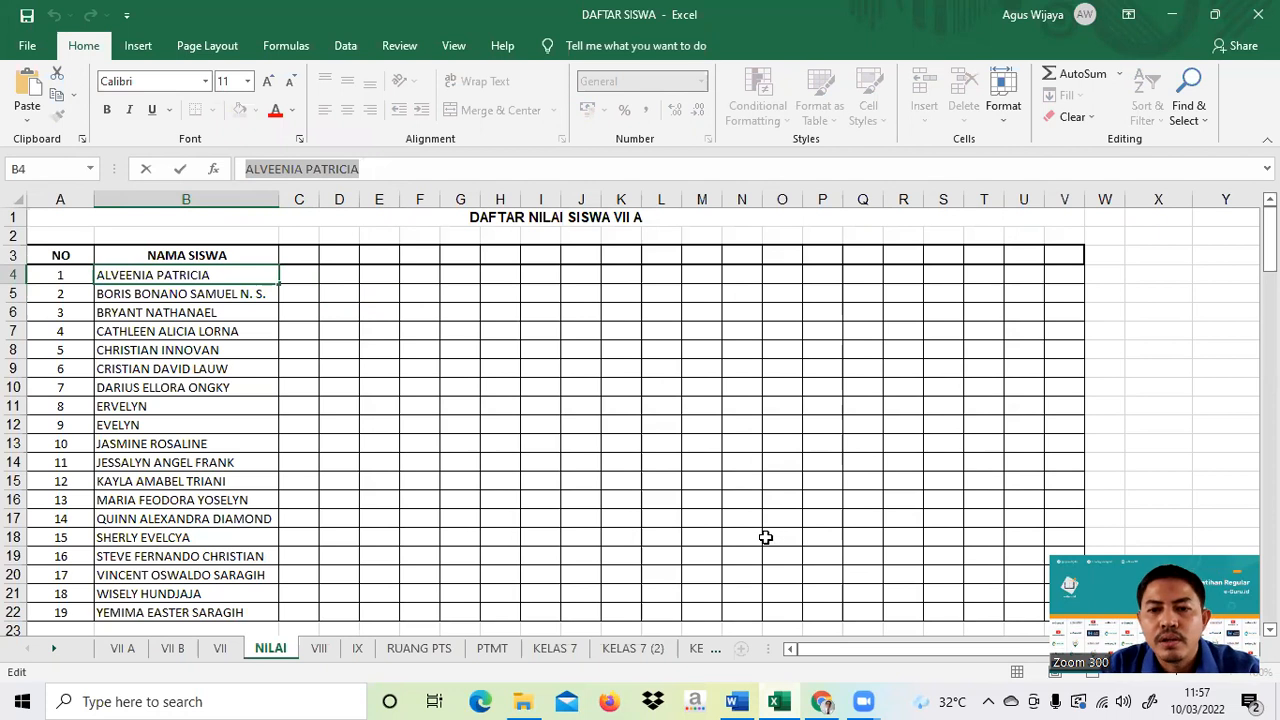
left_click(822, 700)
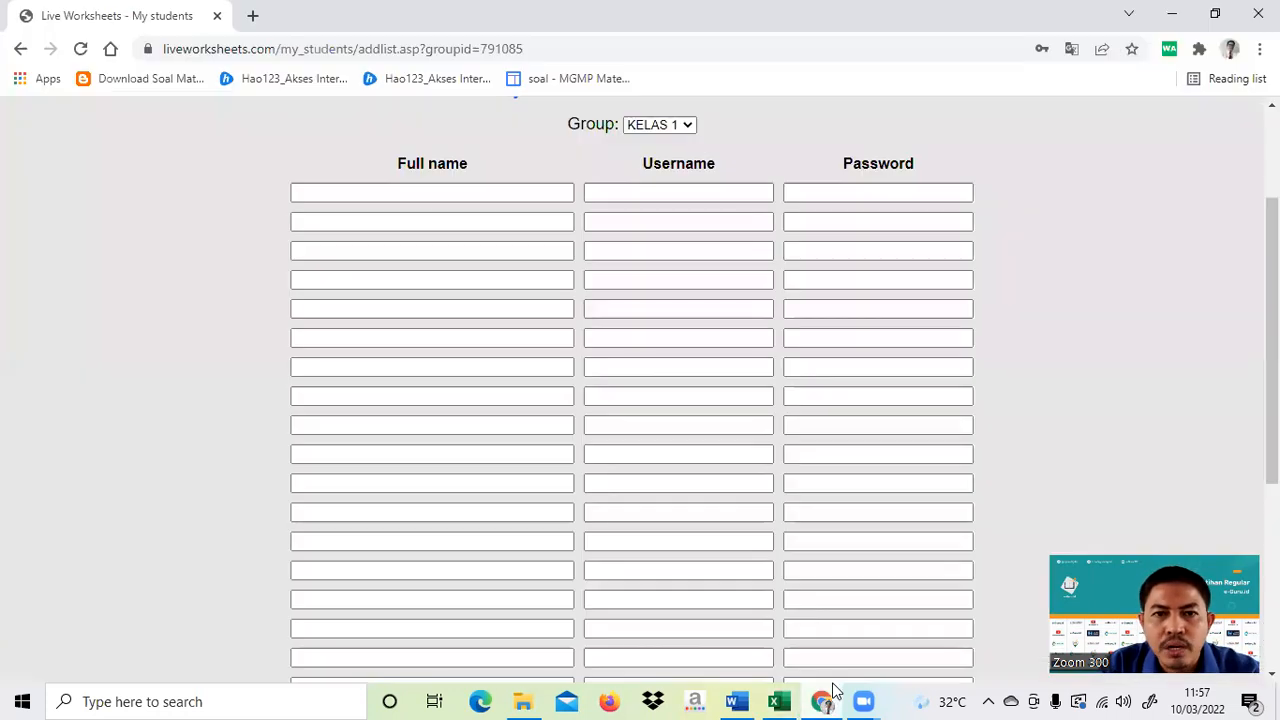
- Fill row 1 with the first student's name as full name and username, plus the saved password
left_click(406, 192)
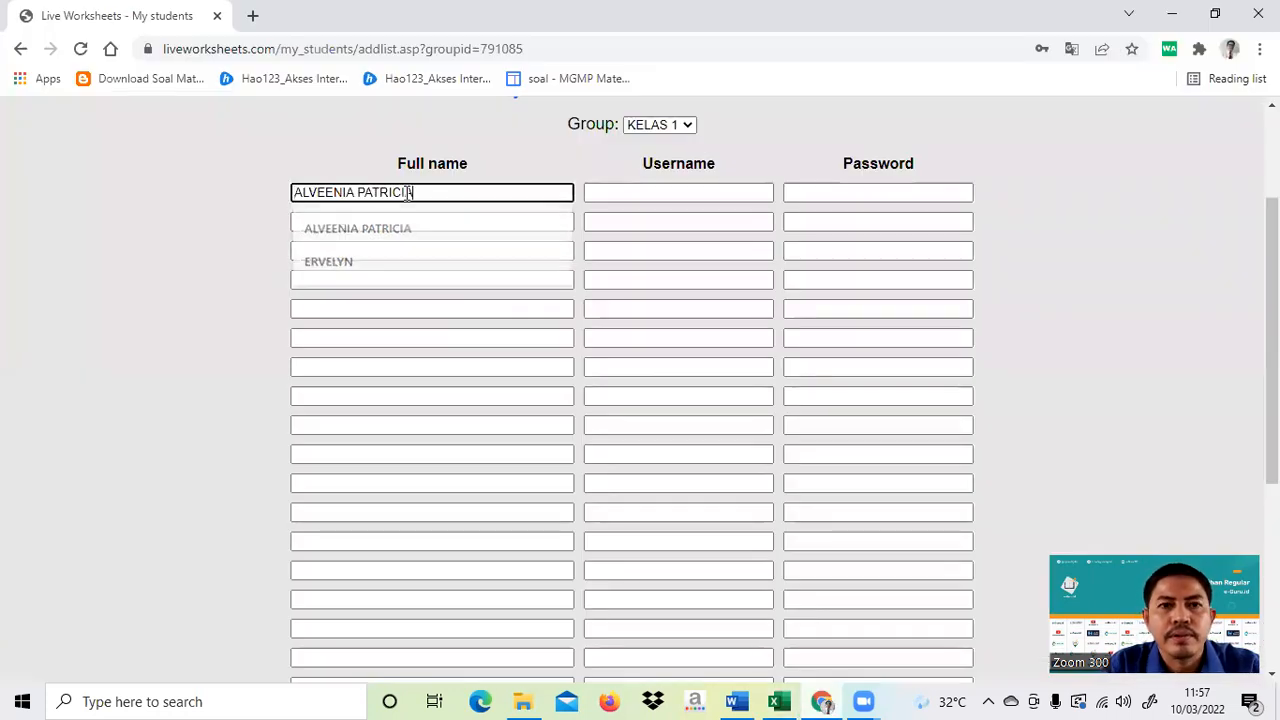
left_click(664, 194)
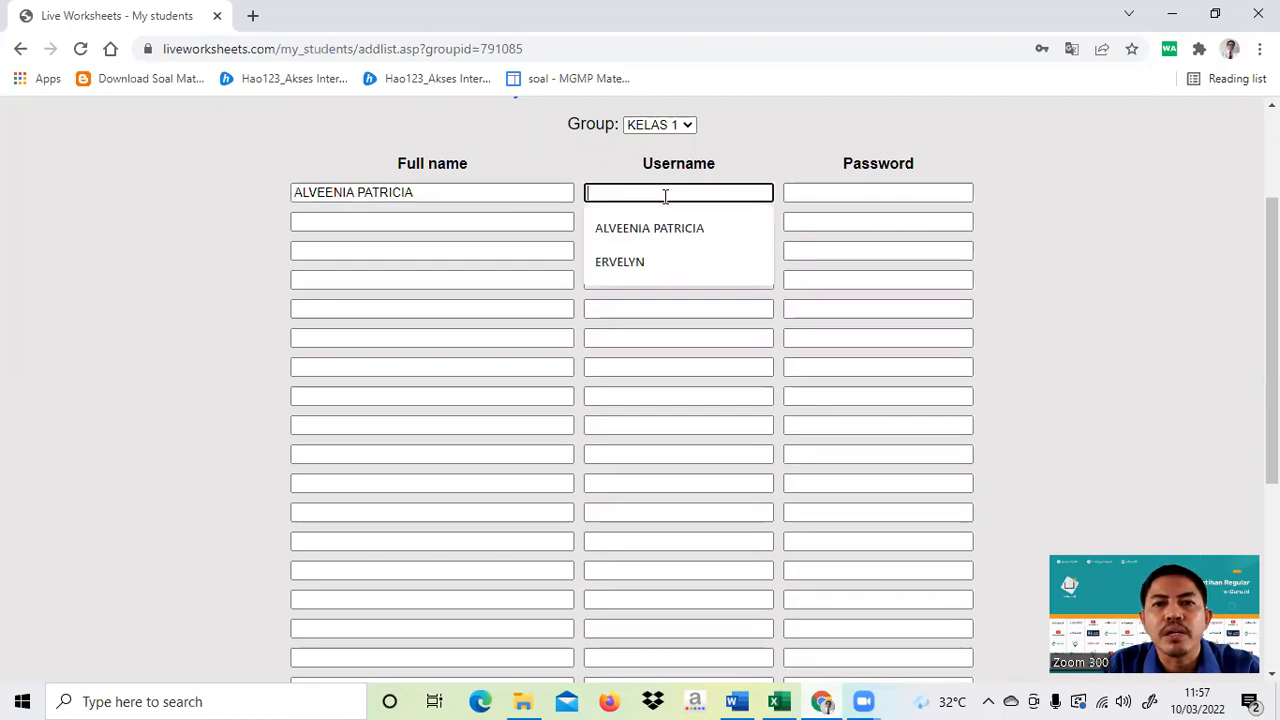
key("ctrl+v")
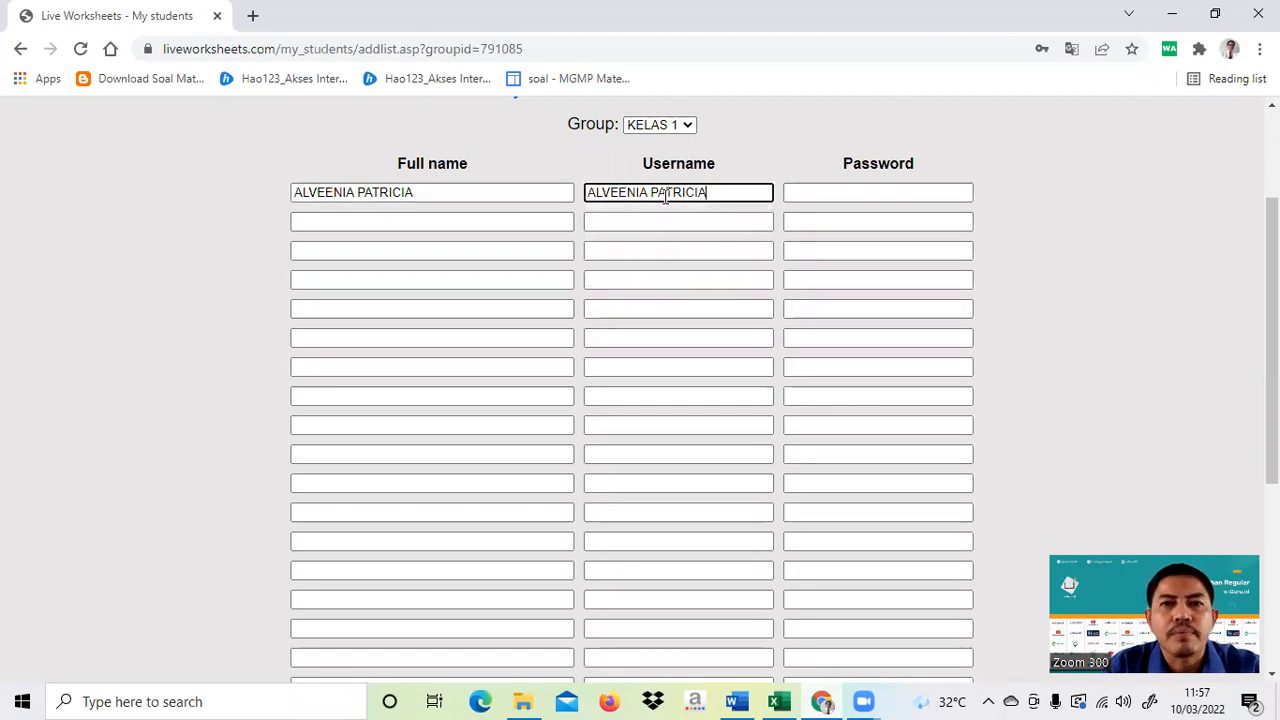
left_click(828, 190)
left_click(836, 228)
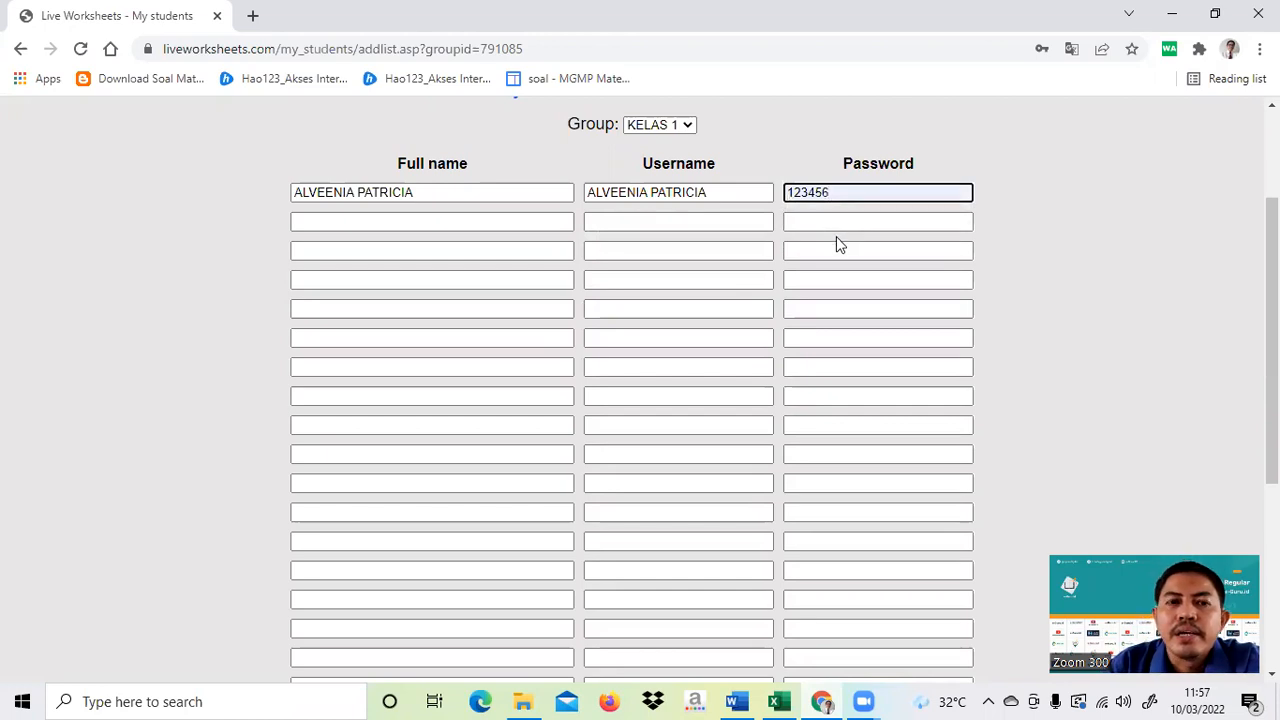
- Copy the second student's name from cell B5 of the NILAI sheet
left_click(797, 699)
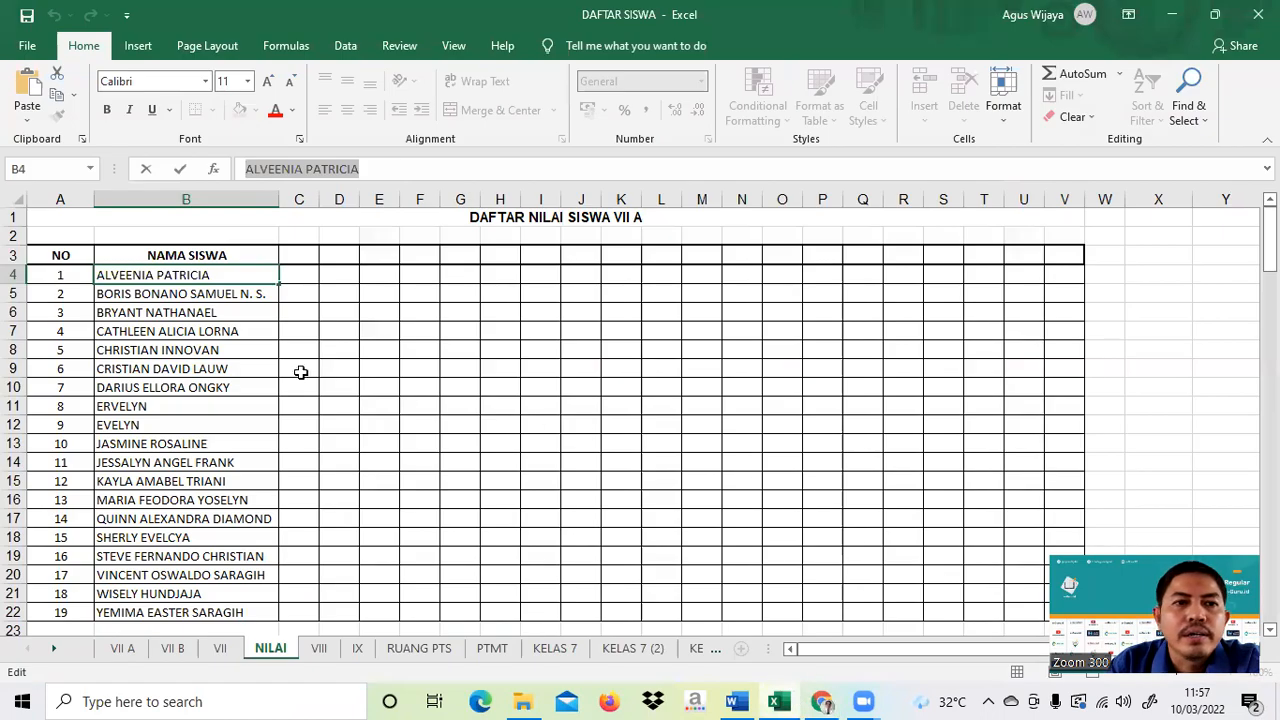
left_click(241, 286)
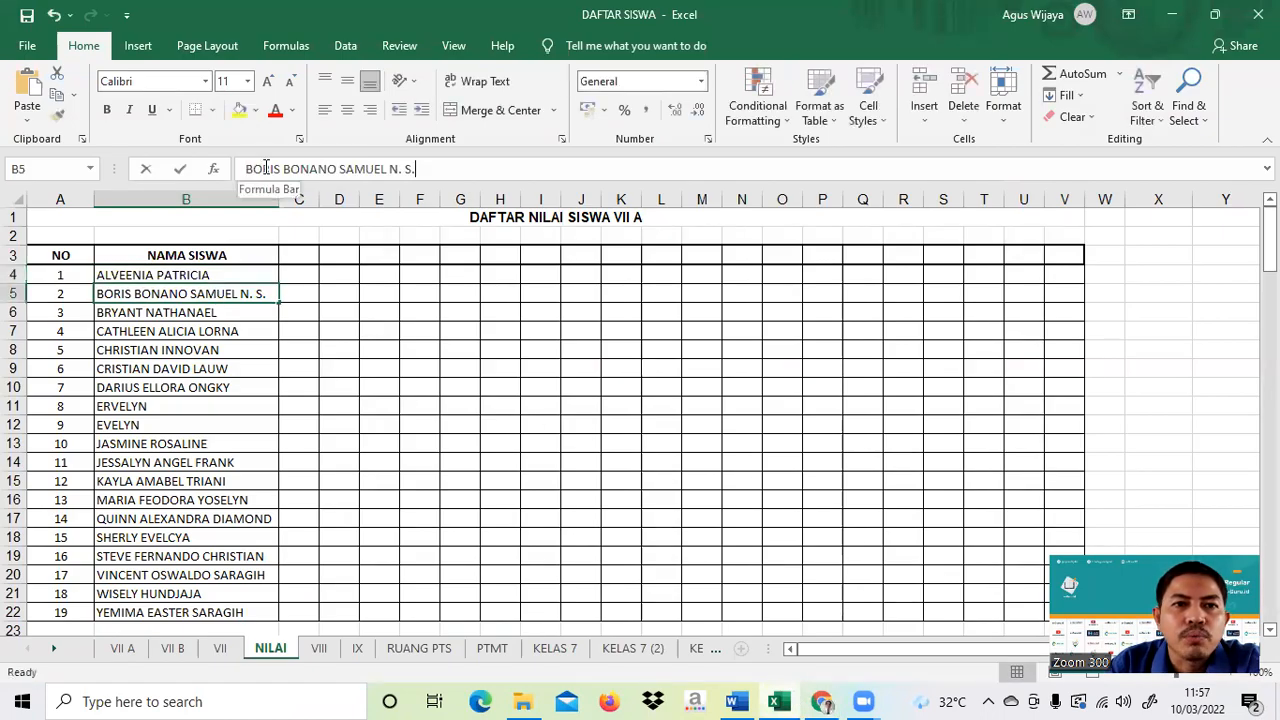
left_click_drag(247, 168, 485, 170)
key("ctrl+c")
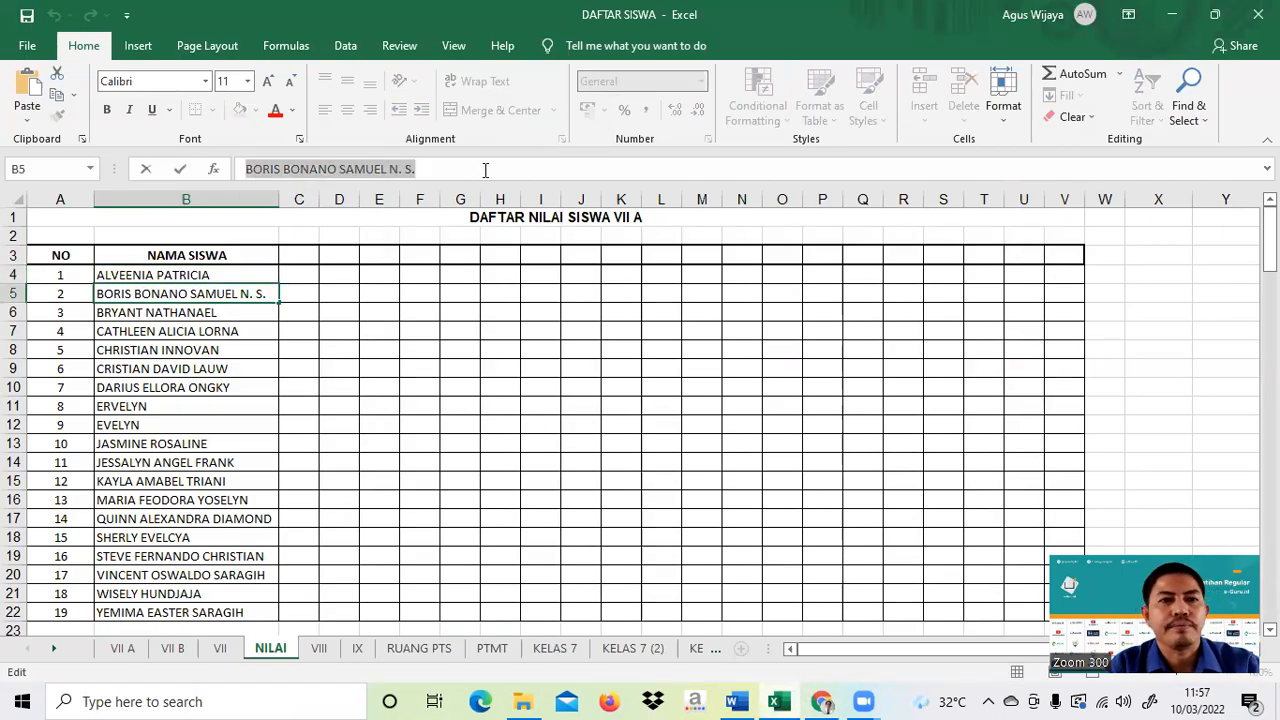
- Enter that name as row 2's full name and username and fill in the saved password
left_click(821, 701)
left_click(404, 221)
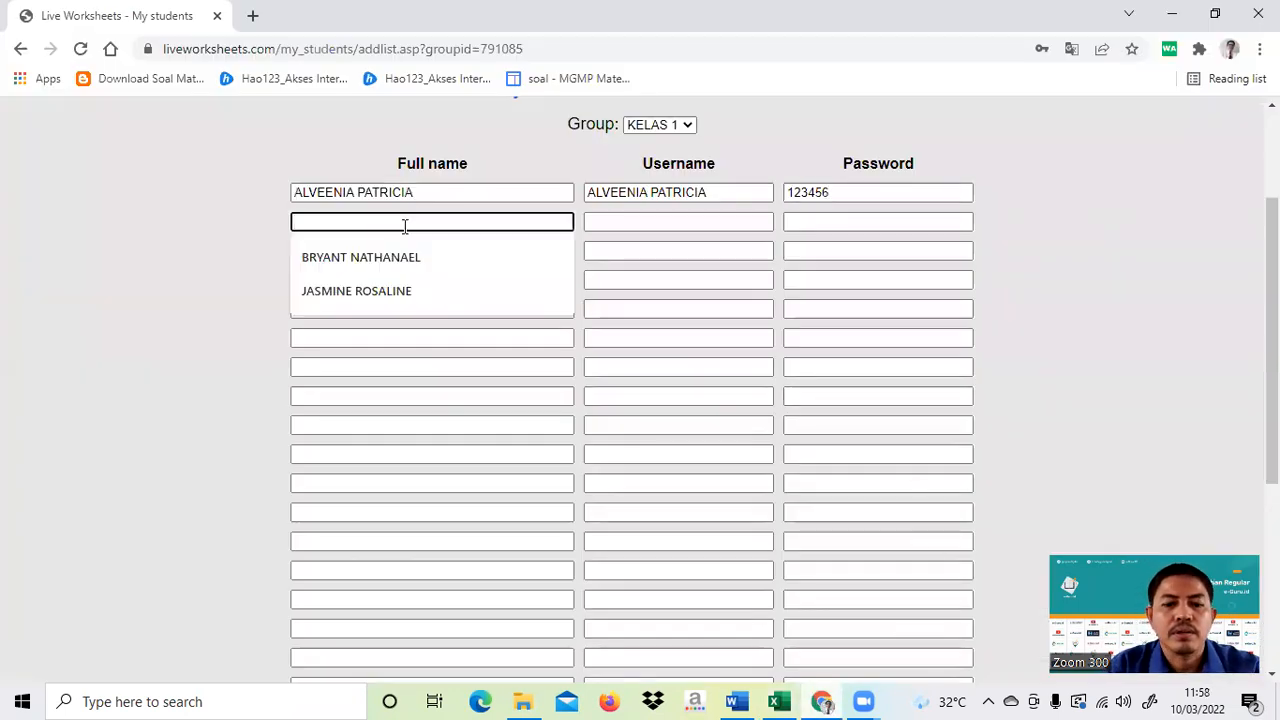
key("ctrl+v")
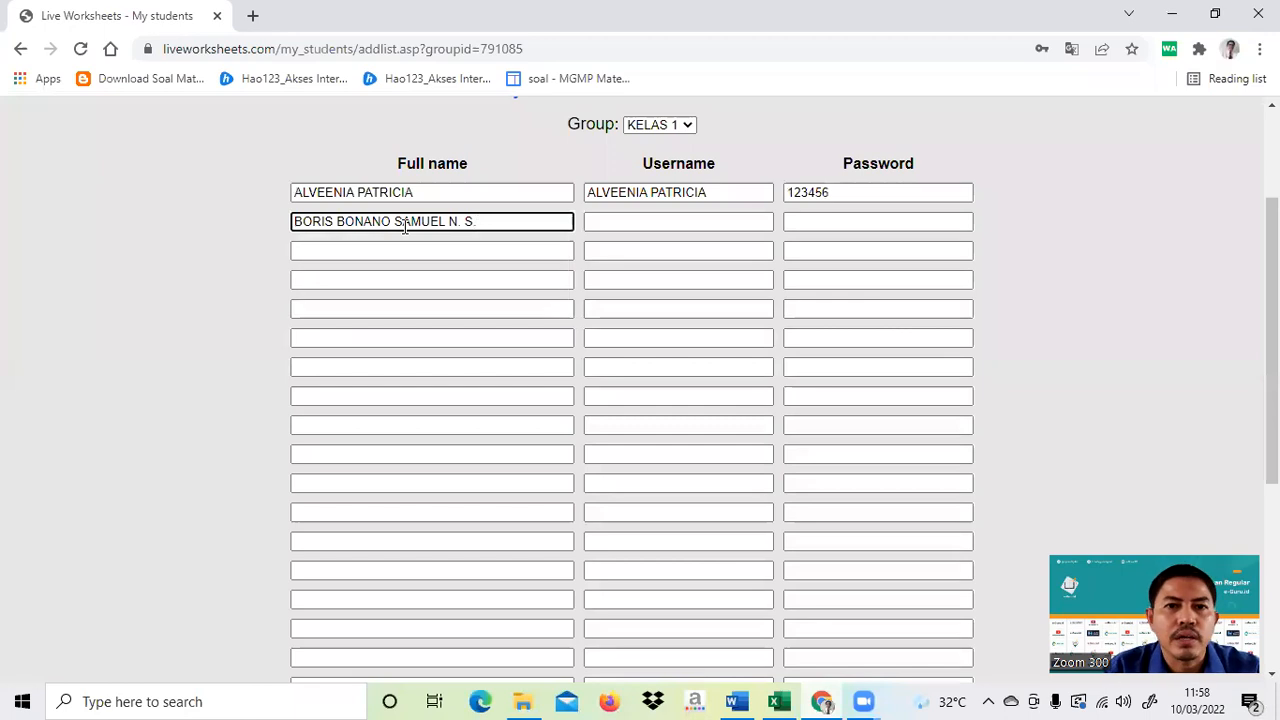
left_click(636, 221)
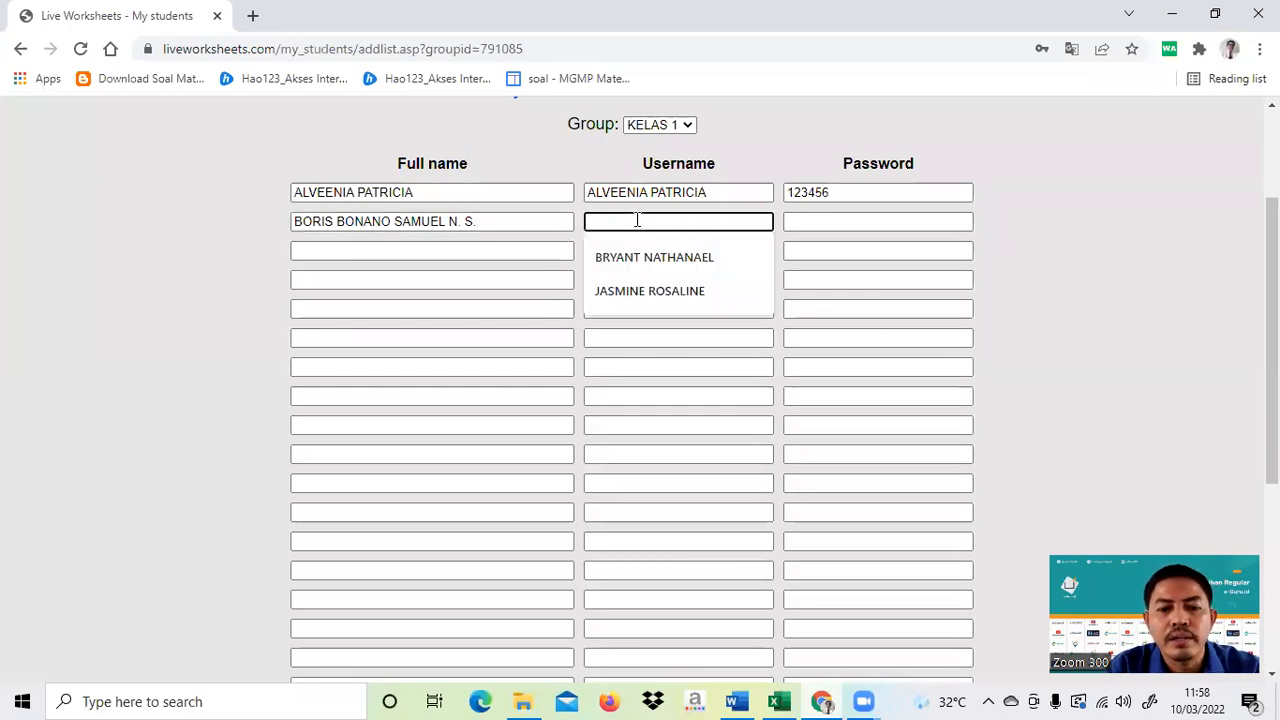
key("ctrl+v")
left_click(806, 221)
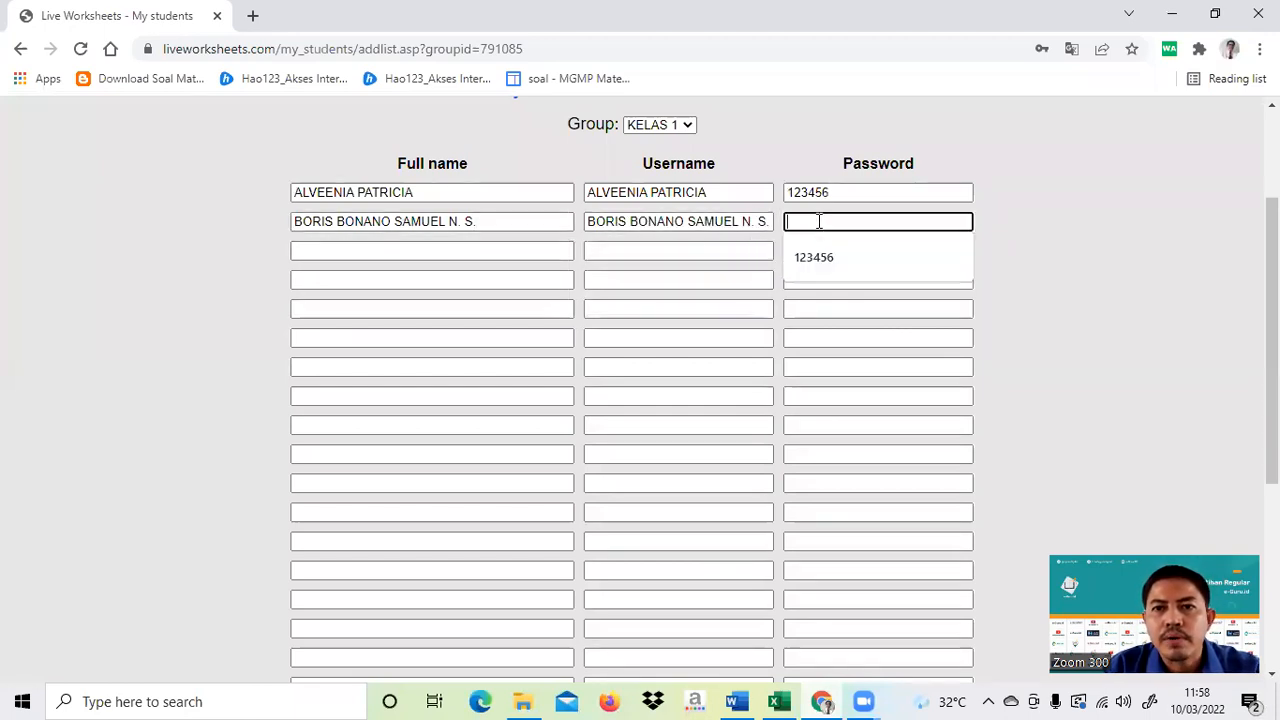
left_click(814, 257)
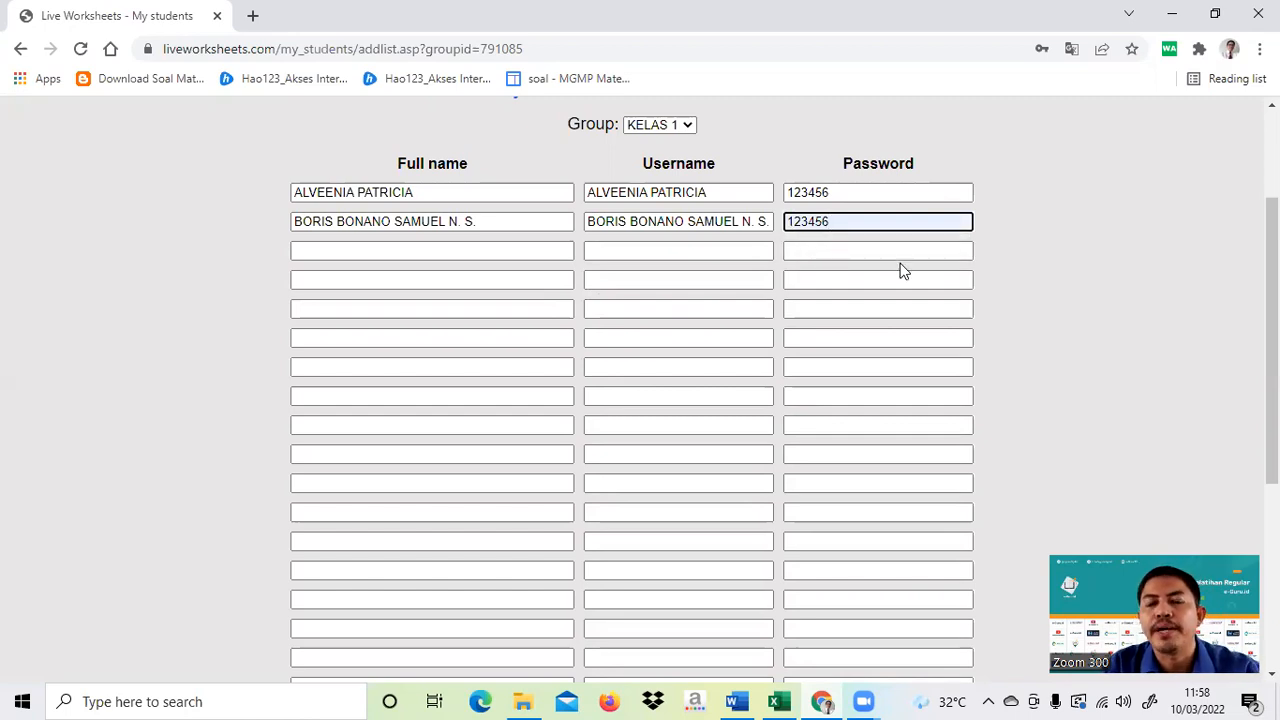
left_click(779, 701)
- Copy the third student's name from cell B6 and return to the Chrome form
left_click(112, 310)
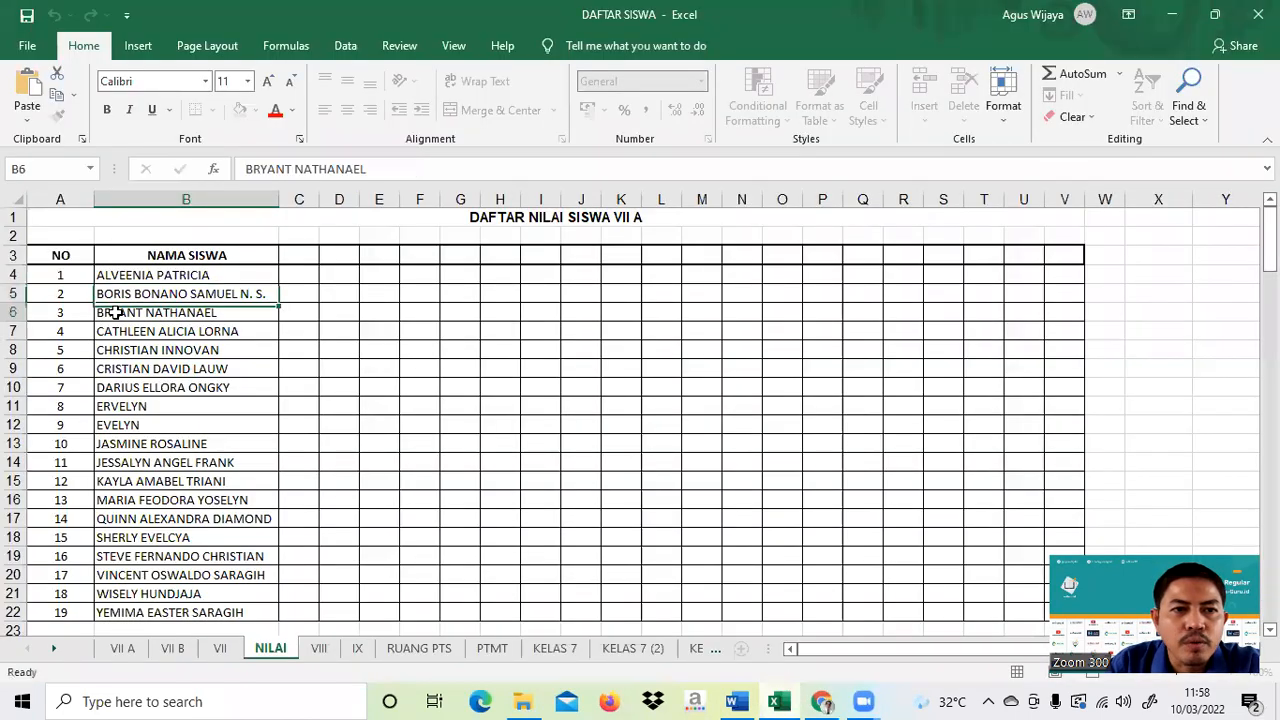
left_click_drag(316, 170, 388, 170)
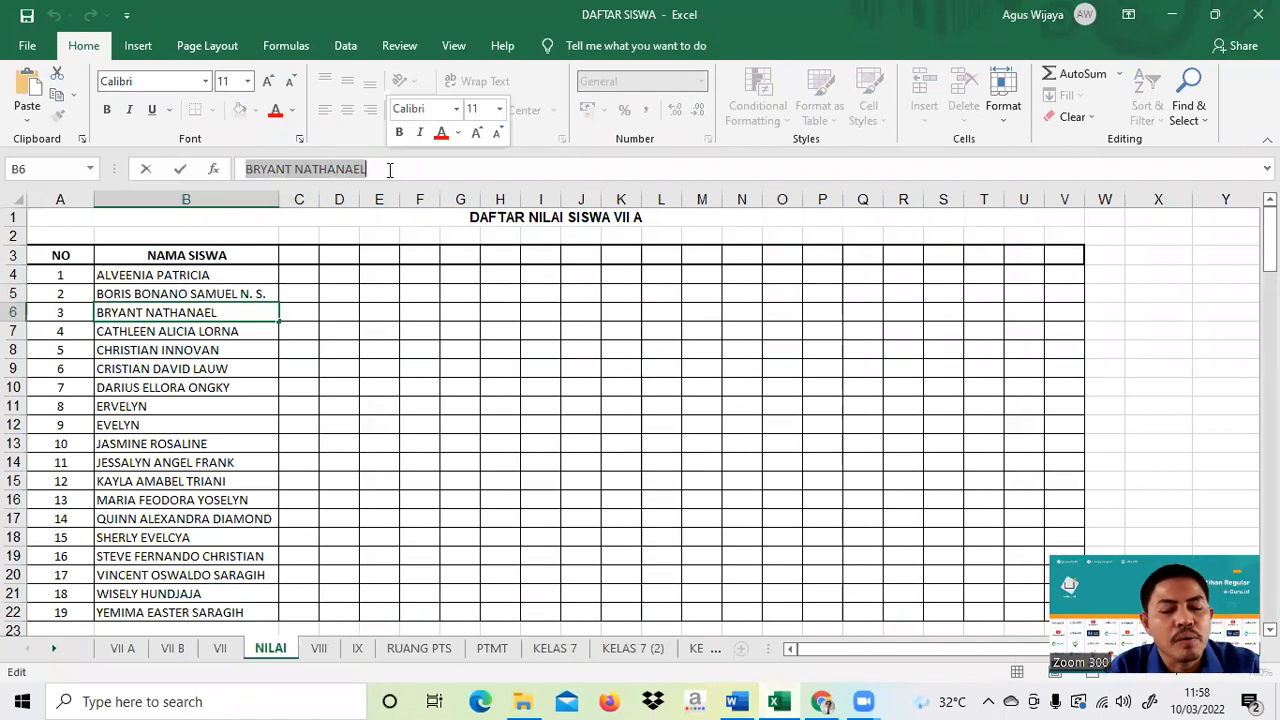
left_click(821, 701)
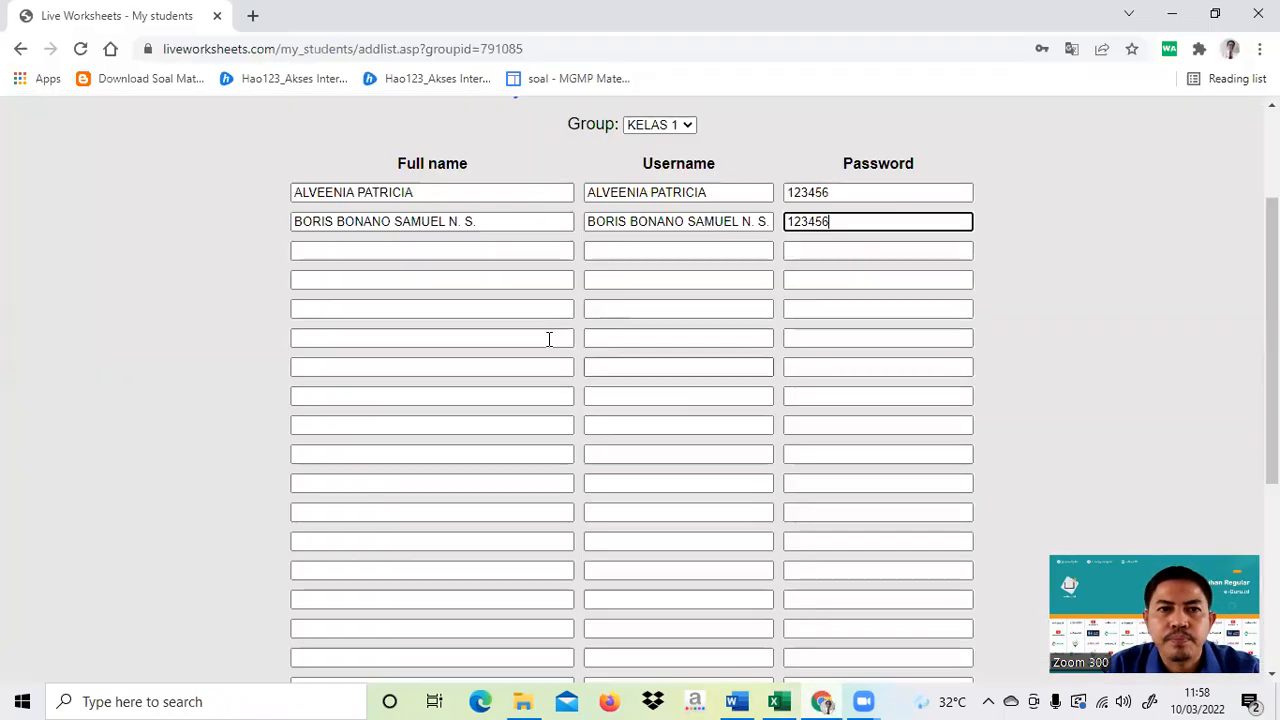
- Fill row 3 with the third student's name as full name and username, and type a password
left_click(403, 246)
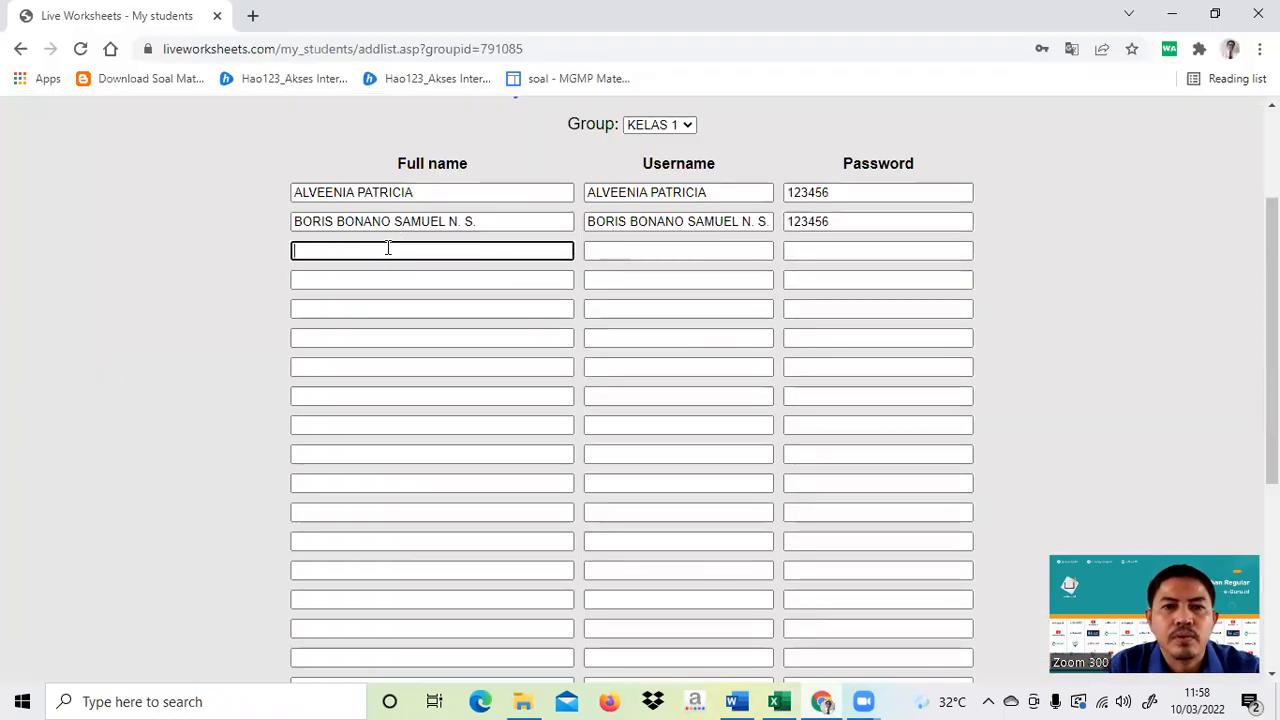
key("ctrl+v")
left_click(620, 250)
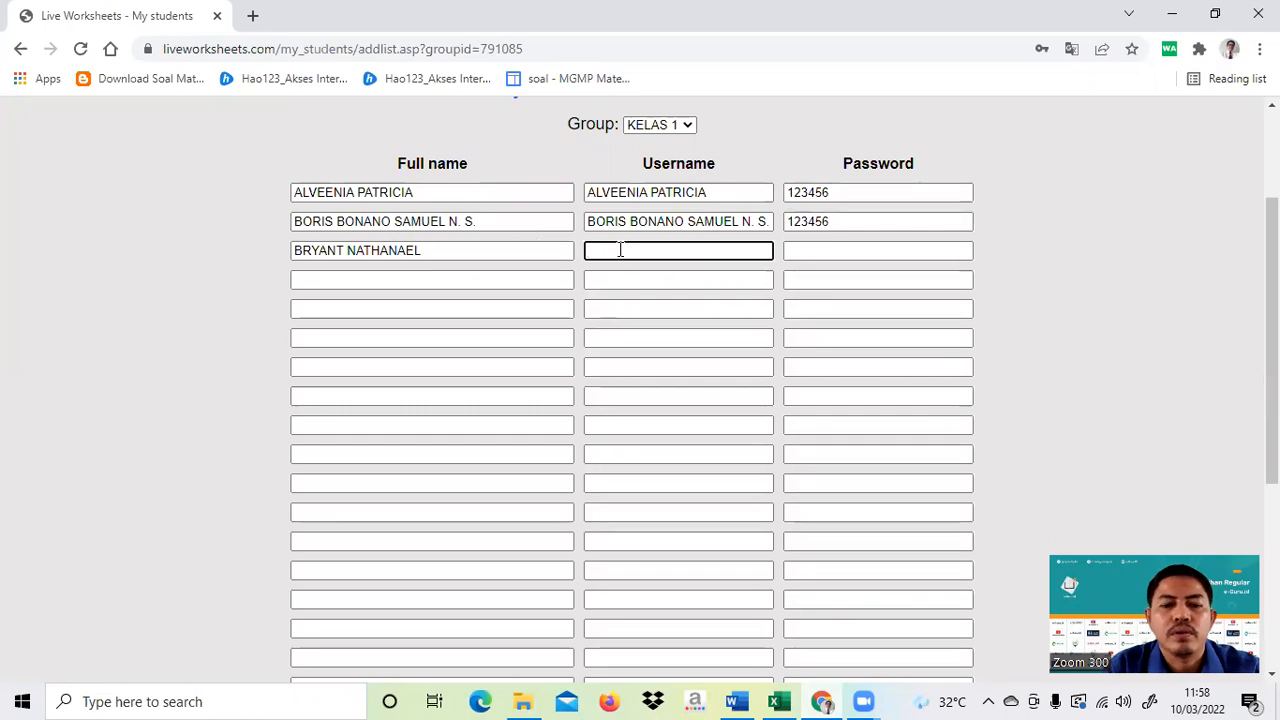
key("ctrl+v")
left_click(811, 251)
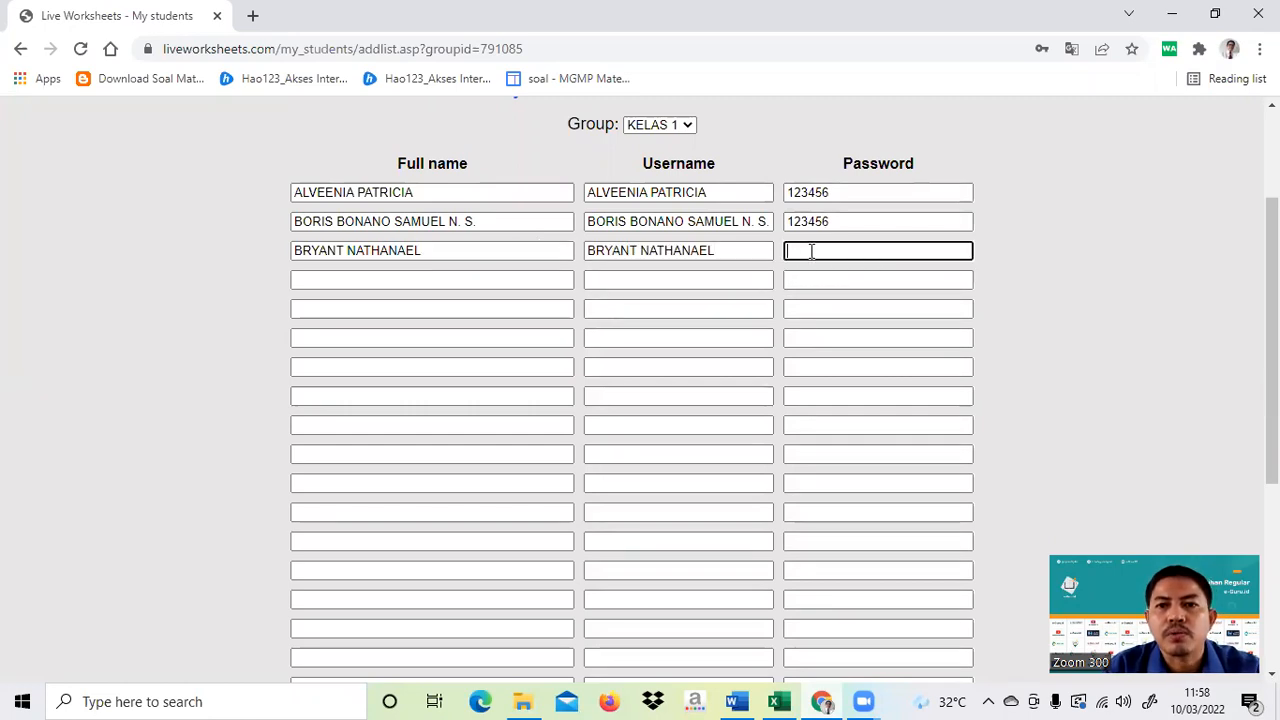
type("12")
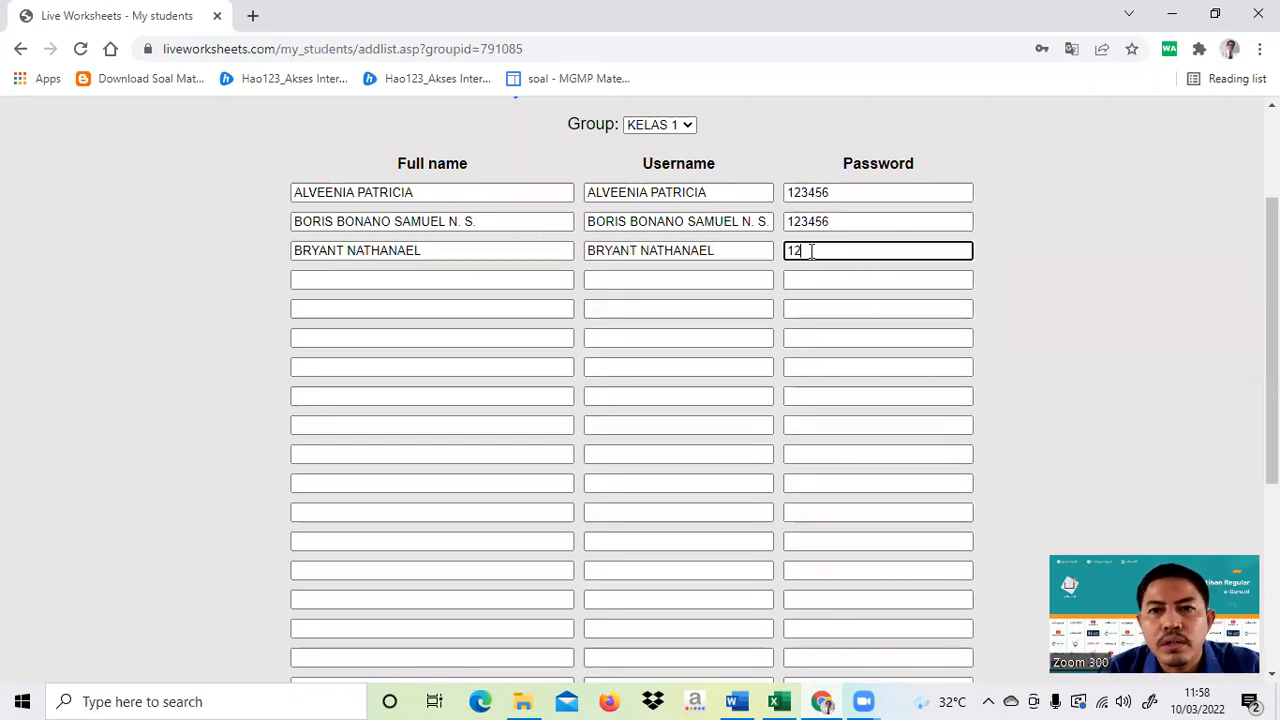
type("3456")
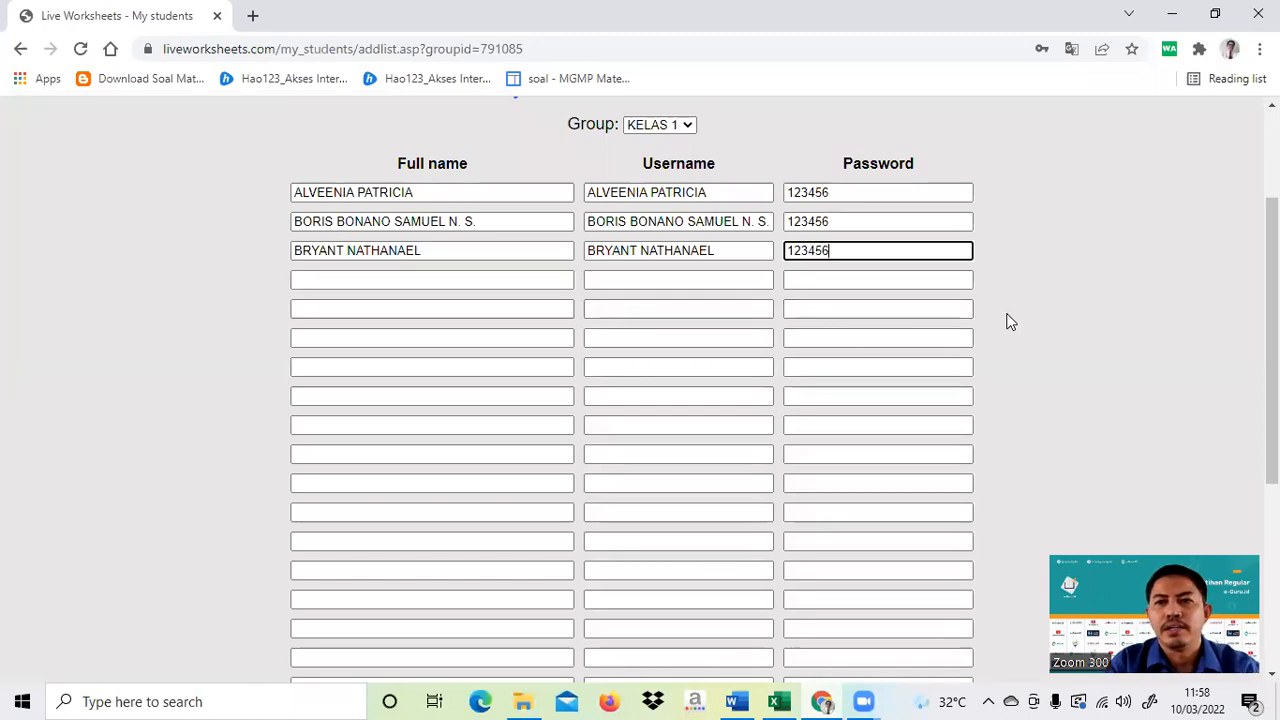
scroll(1008, 321, "down", 2)
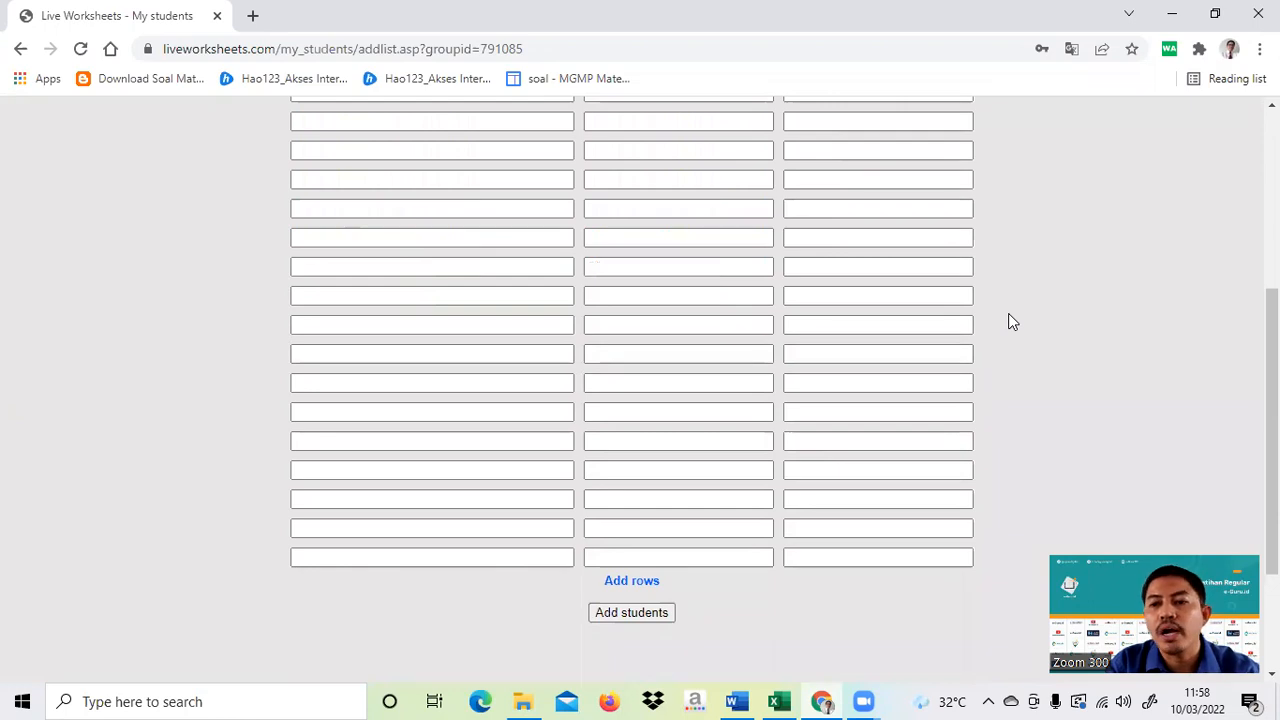
scroll(1000, 311, "up", 3)
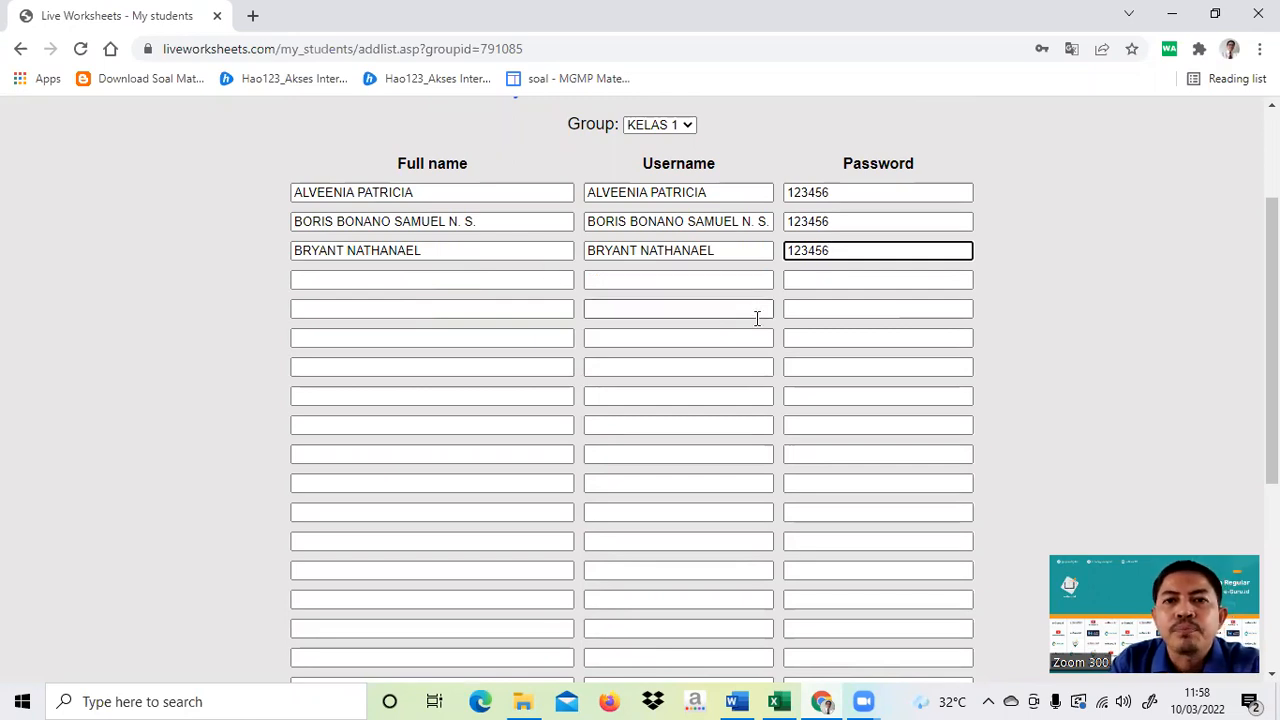
scroll(757, 318, "down", 3)
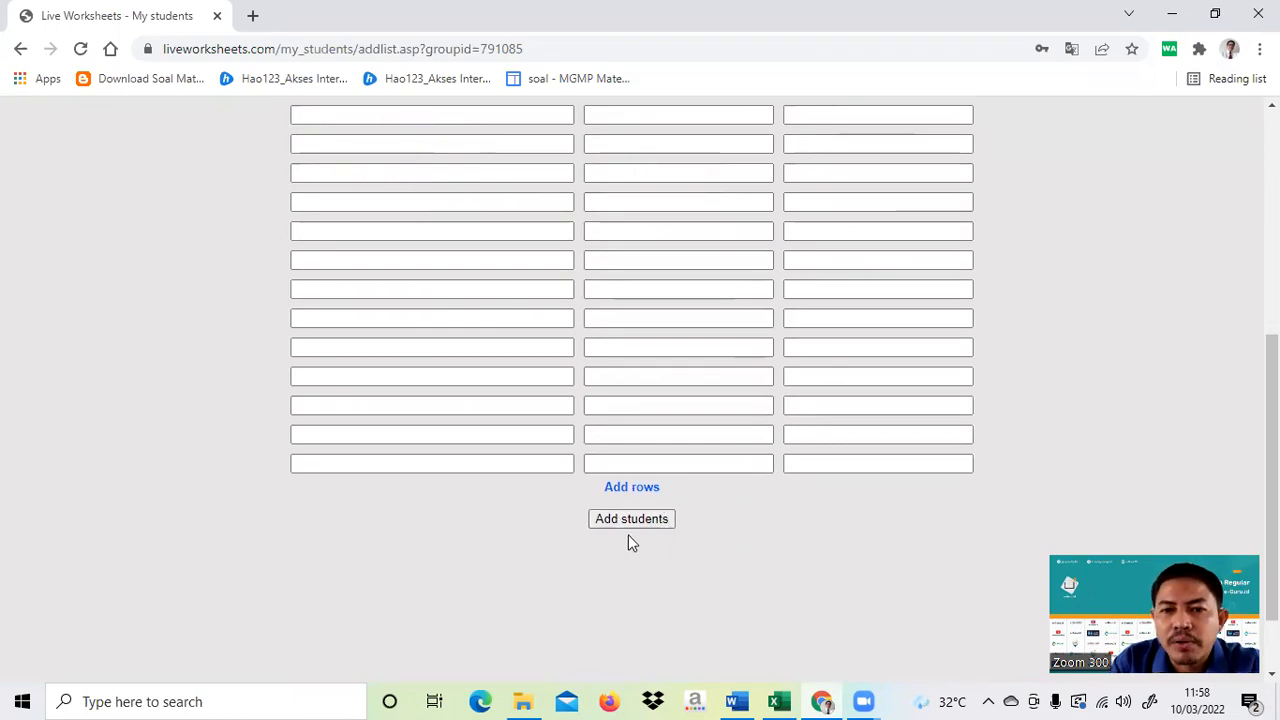
- Submit the three new students to KELAS 1 and bring up the group's invitation code
left_click(626, 520)
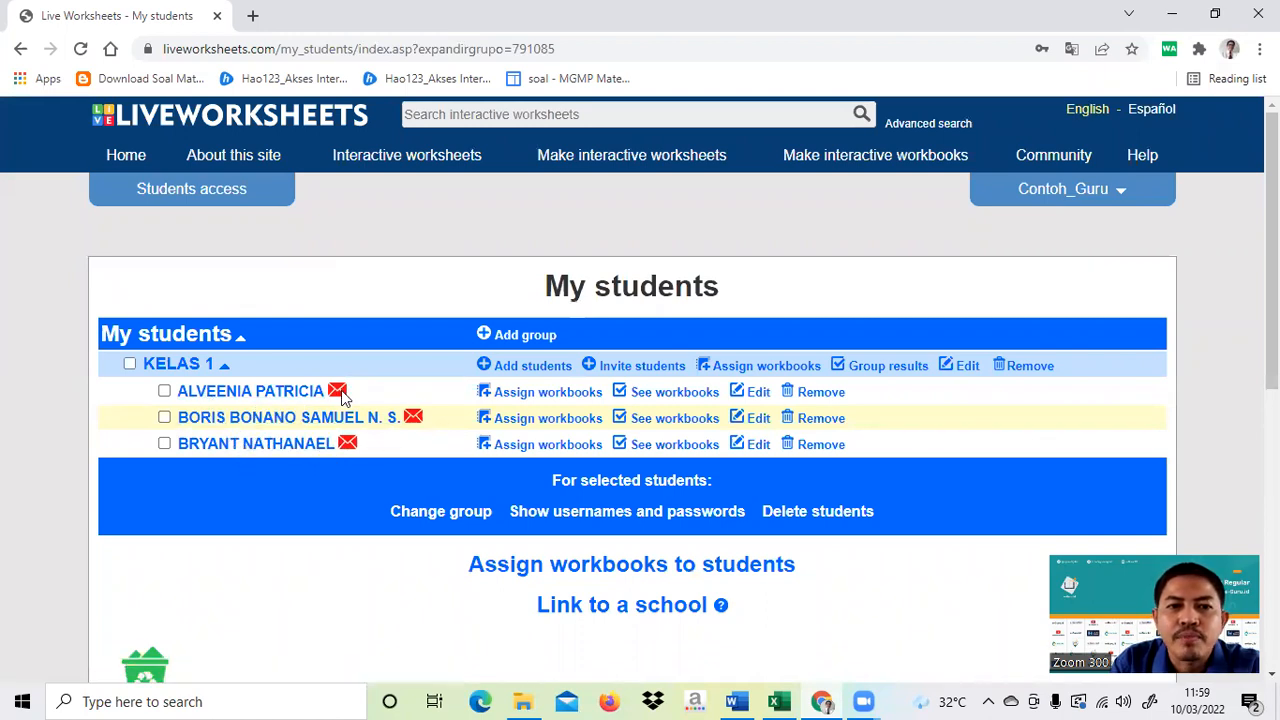
mouse_move(341, 393)
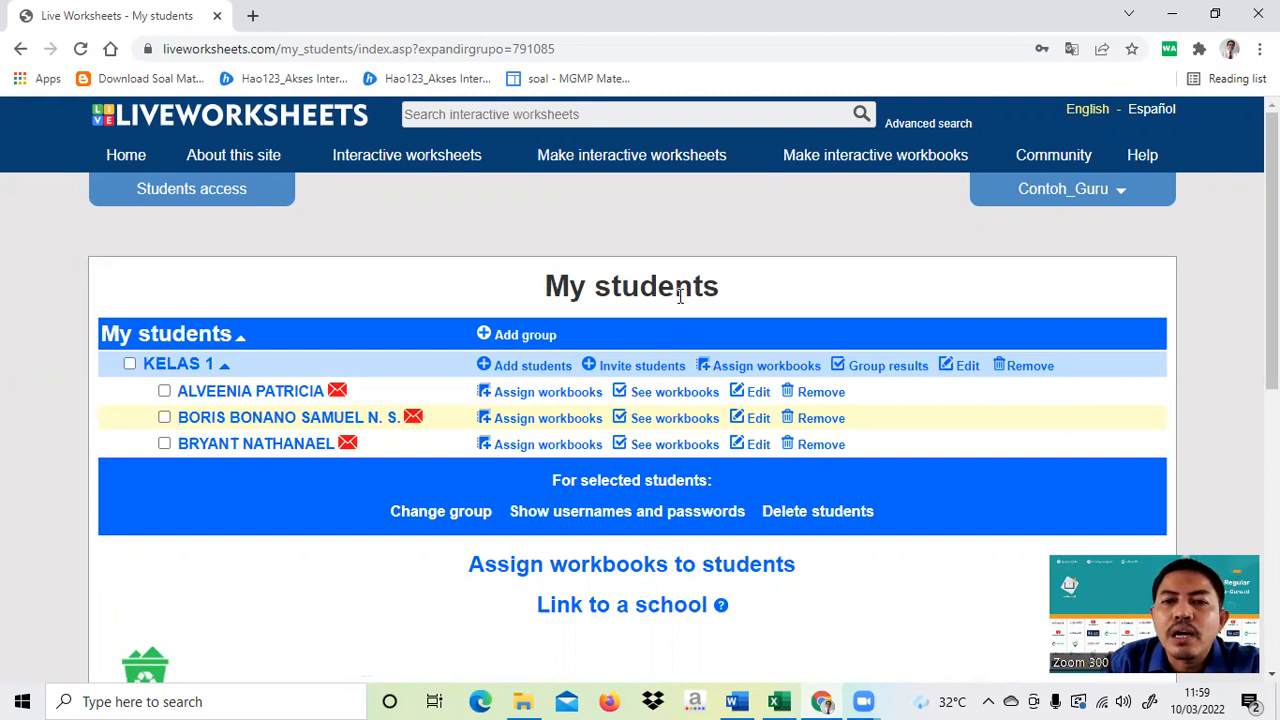
left_click(644, 367)
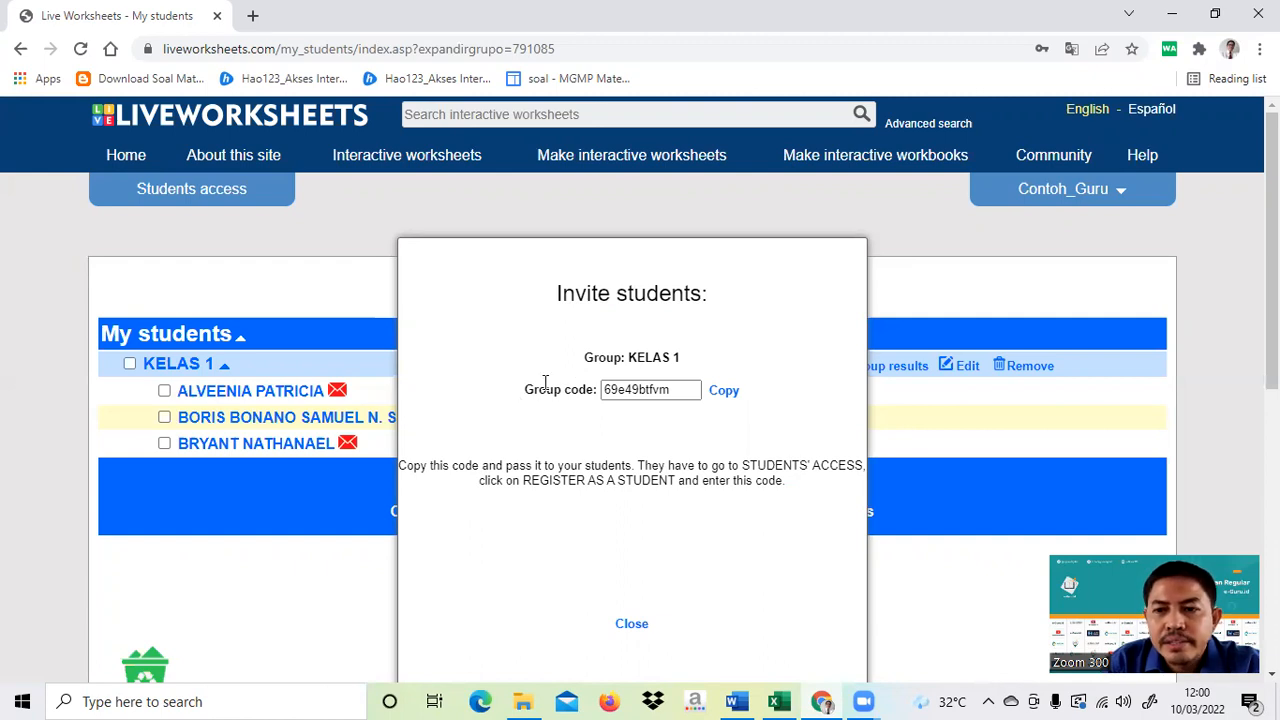
- Copy the KELAS 1 group code from the Invite students dialog
left_click(728, 392)
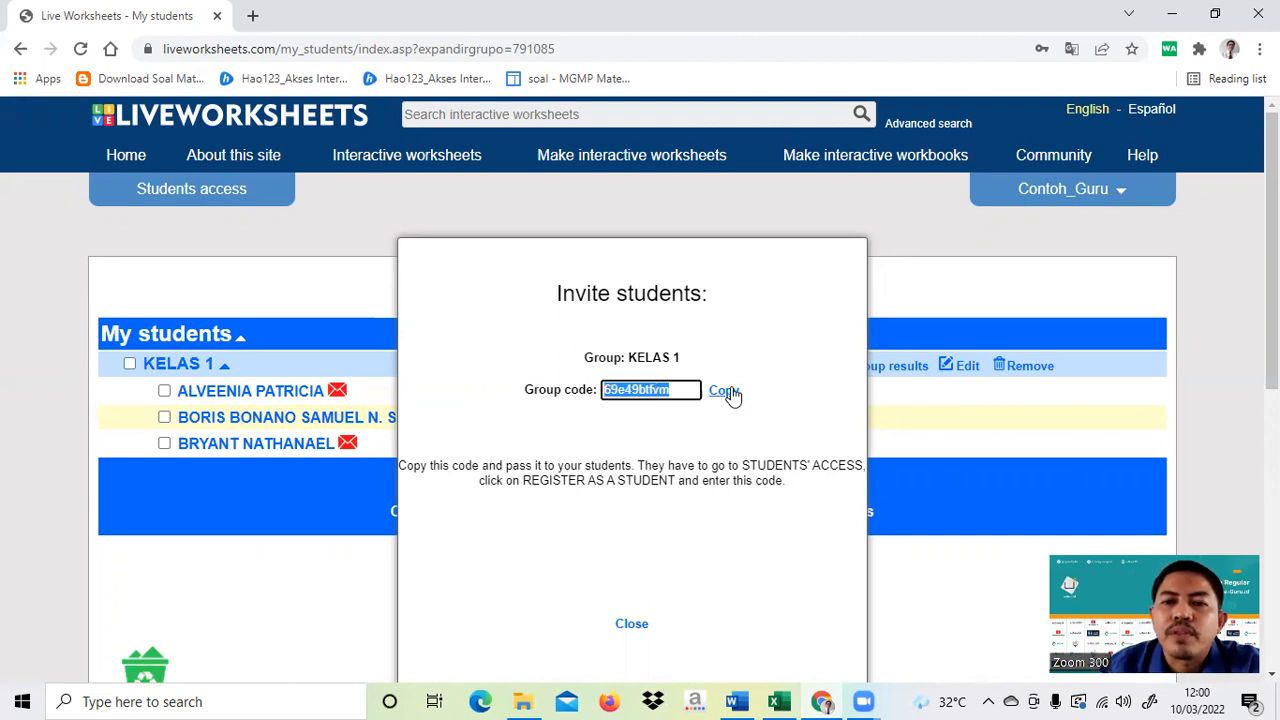
left_click(898, 238)
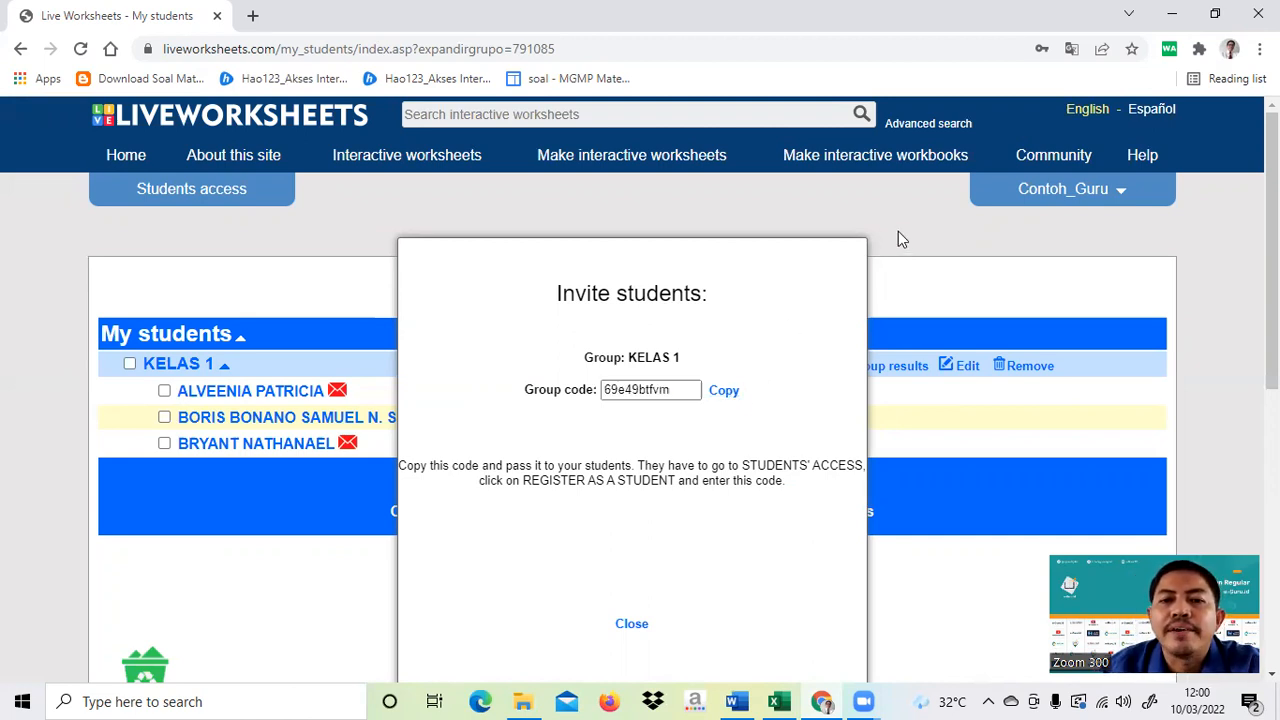
scroll(893, 614, "down", 2)
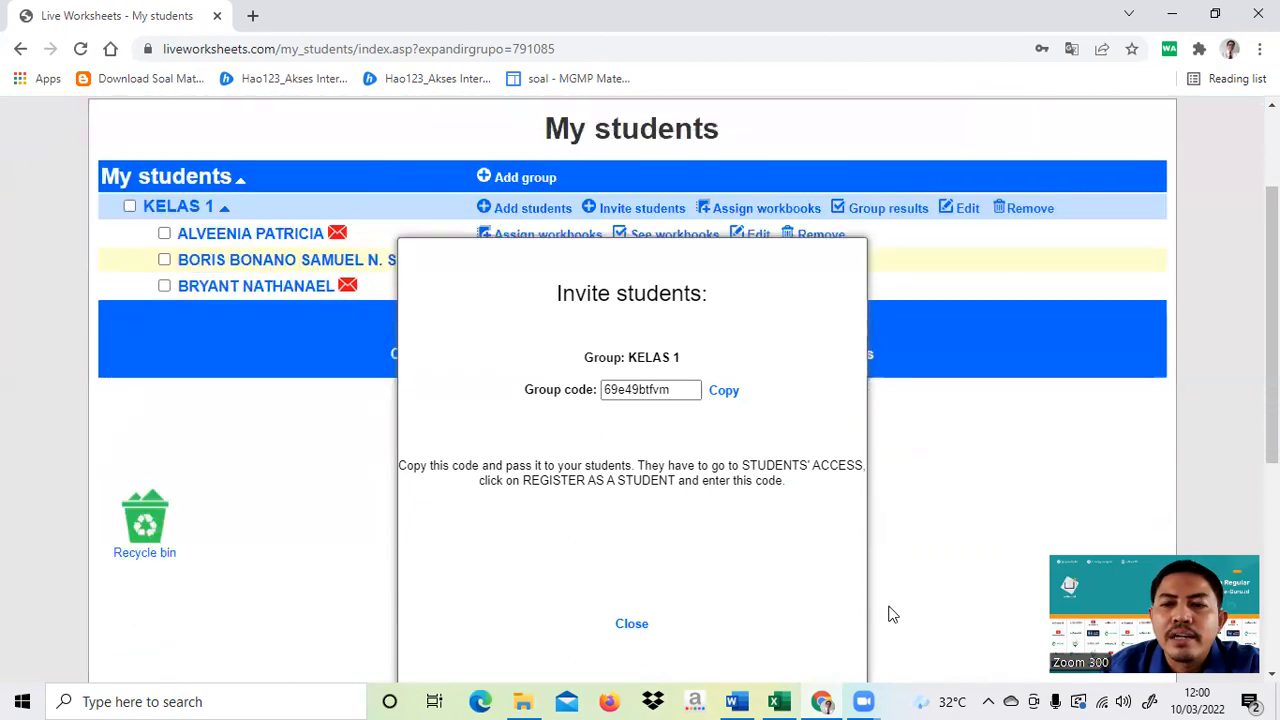
- Close the student invitation and go to the student login area
left_click(628, 623)
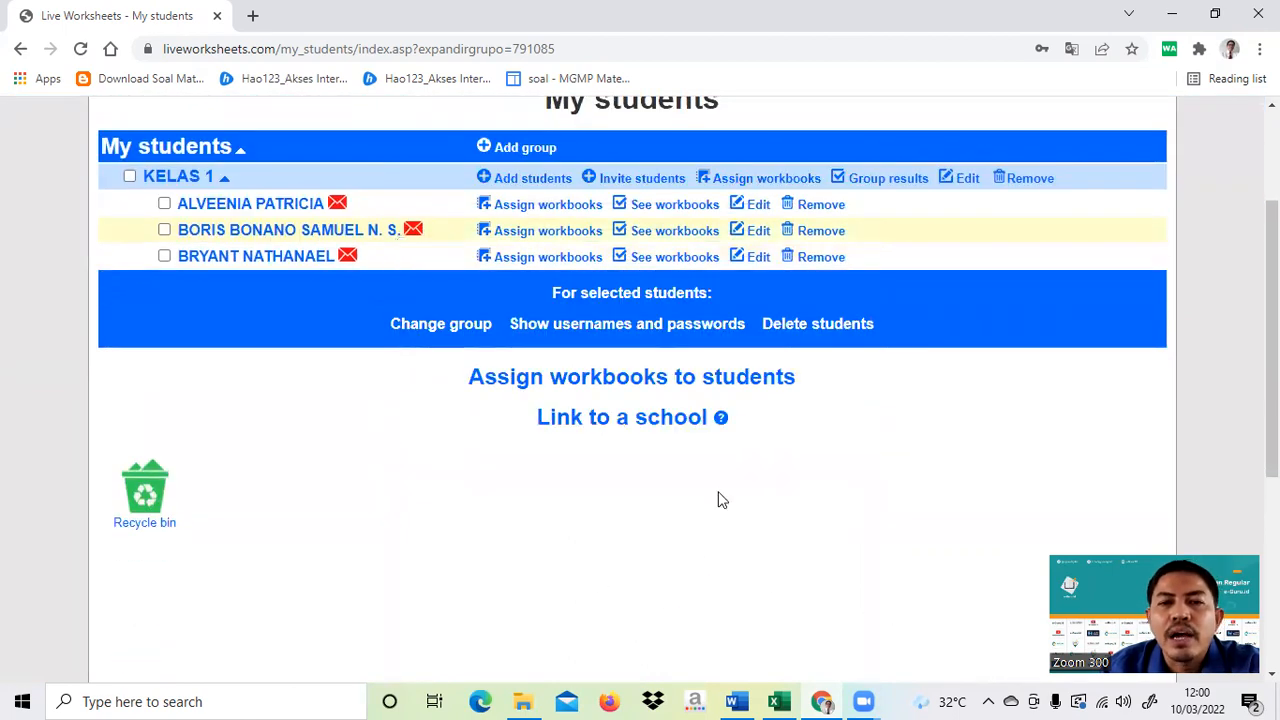
scroll(718, 500, "up", 2)
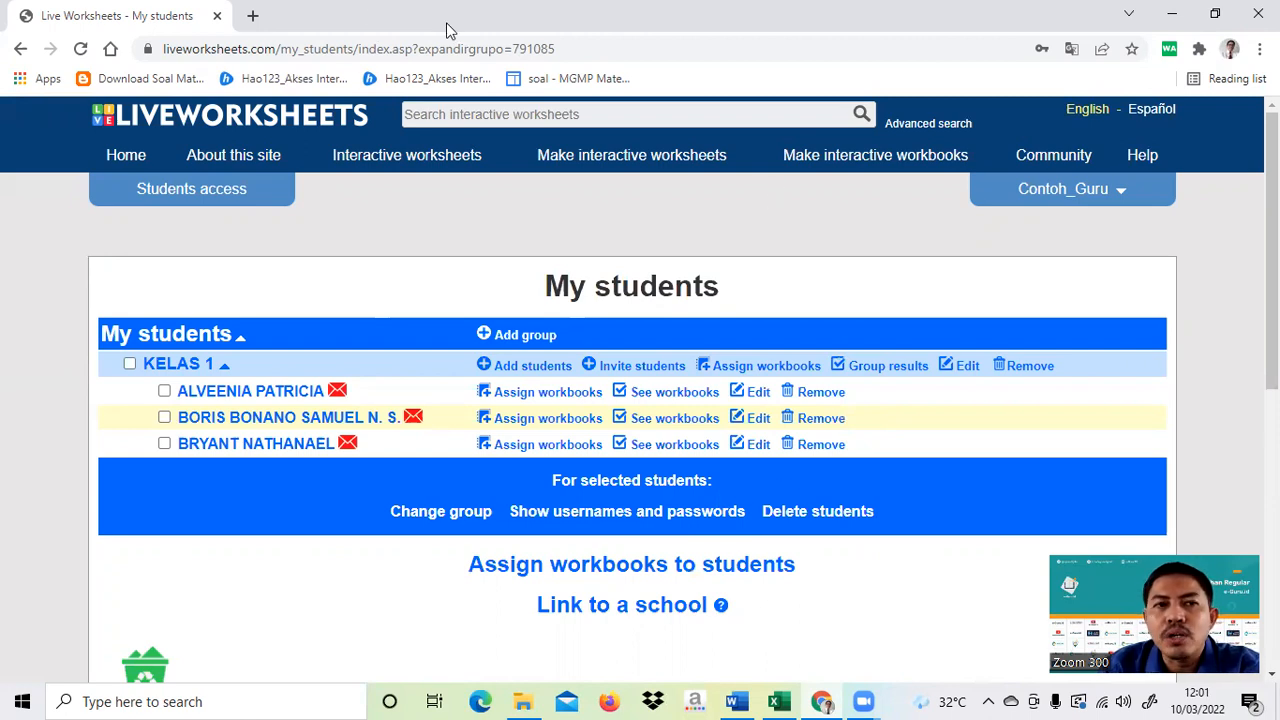
left_click(173, 196)
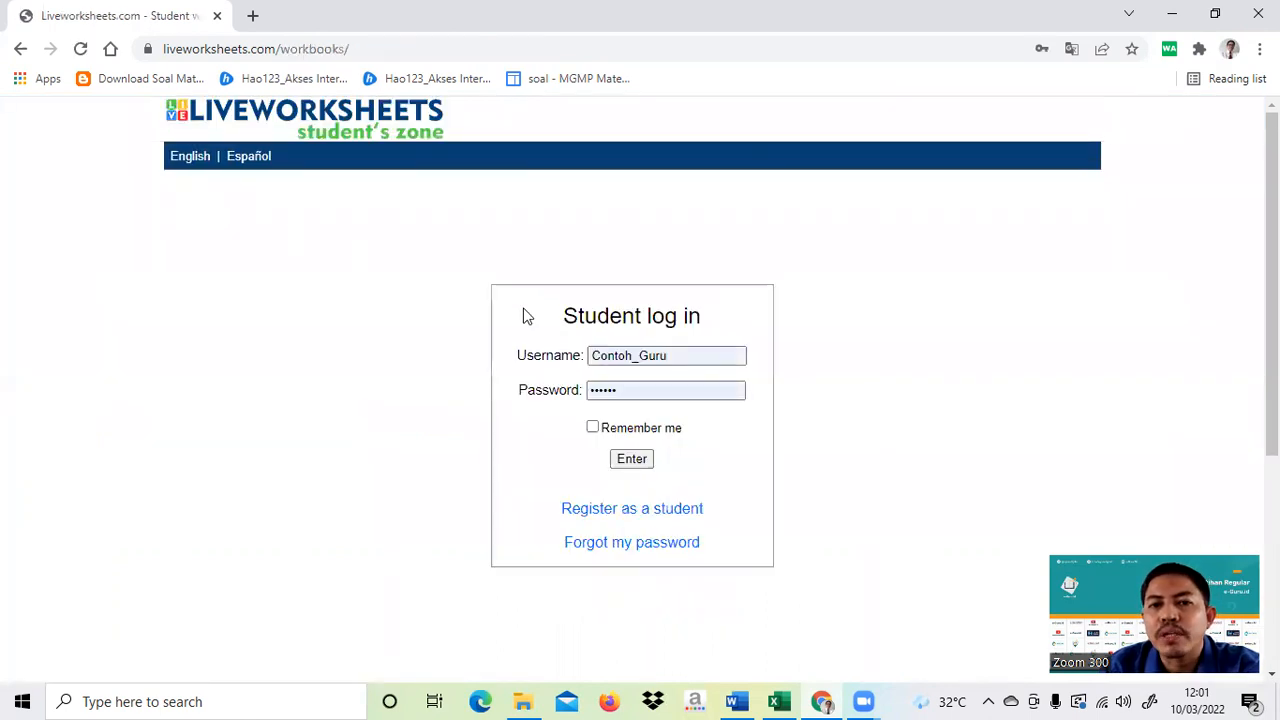
- Clear the saved teacher login from the student zone and go to Register as a student
left_click(685, 357)
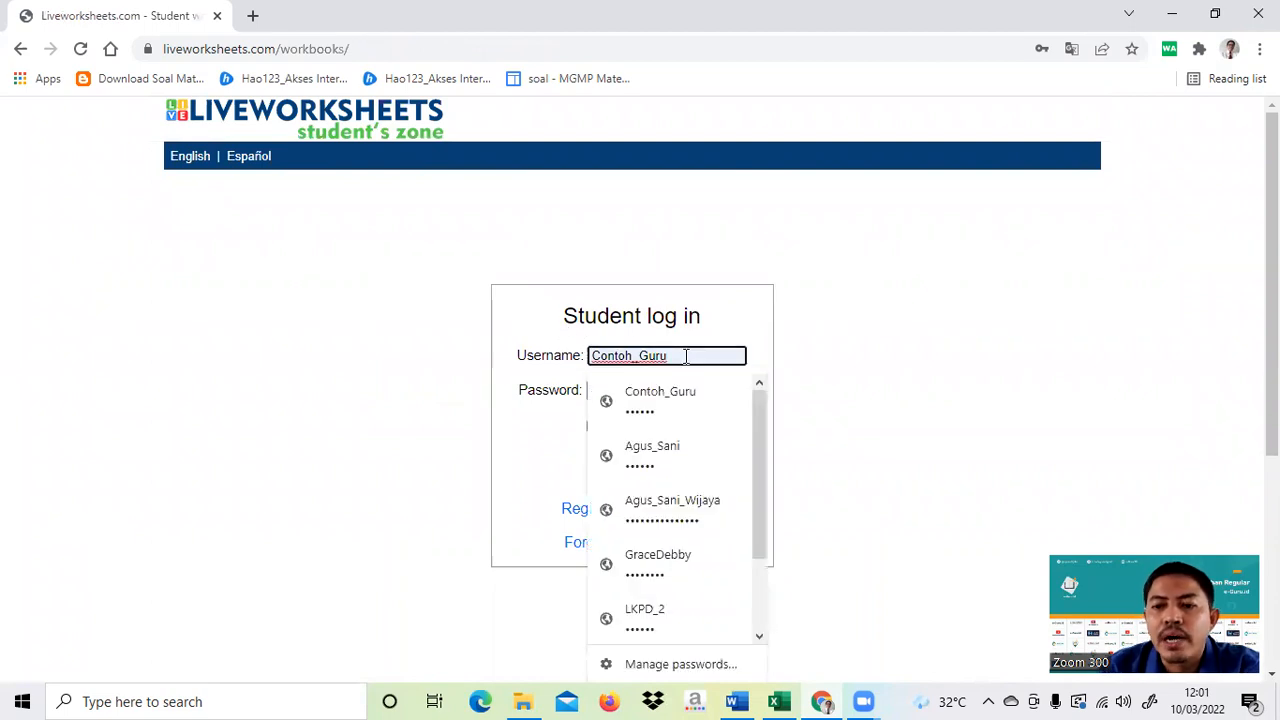
key("BackSpace")
key("BackSpace")
key("BackSpace")
key("BackSpace")
key("BackSpace")
key("BackSpace")
key("BackSpace")
key("BackSpace")
key("BackSpace")
key("BackSpace")
key("BackSpace")
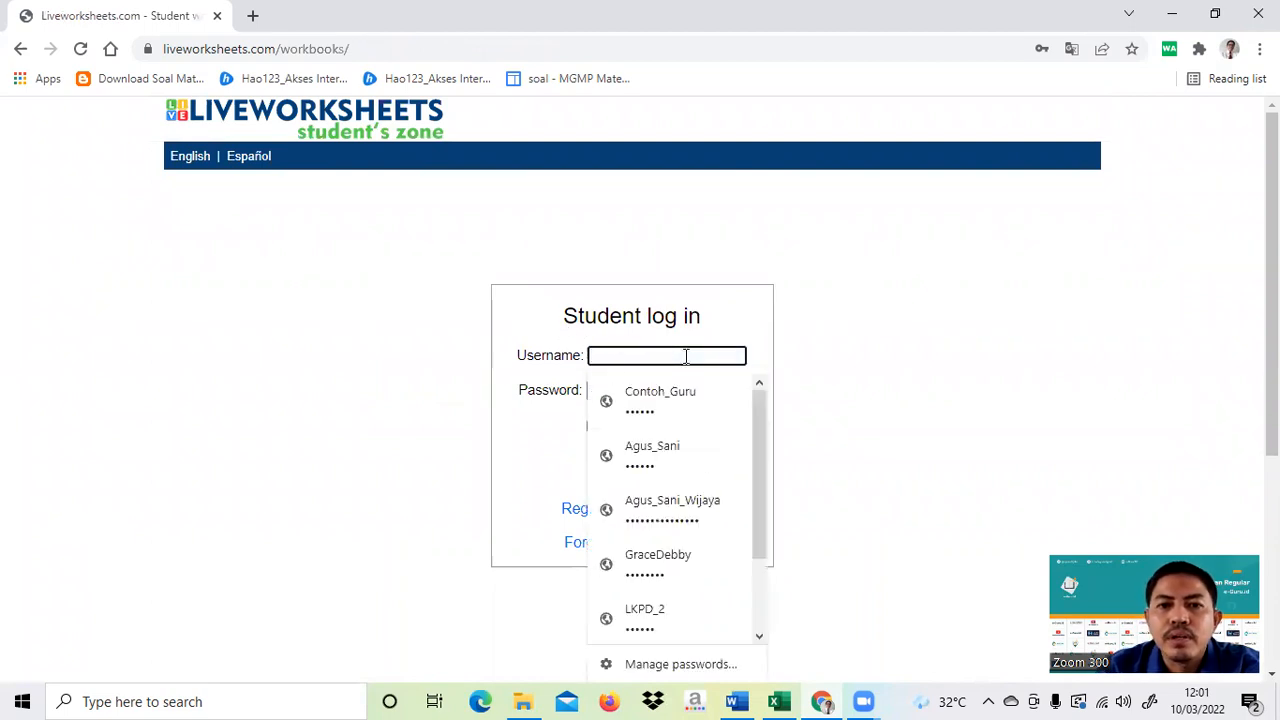
left_click(823, 382)
left_click(673, 390)
key("BackSpace")
key("BackSpace")
key("BackSpace")
key("BackSpace")
key("BackSpace")
key("BackSpace")
left_click(862, 422)
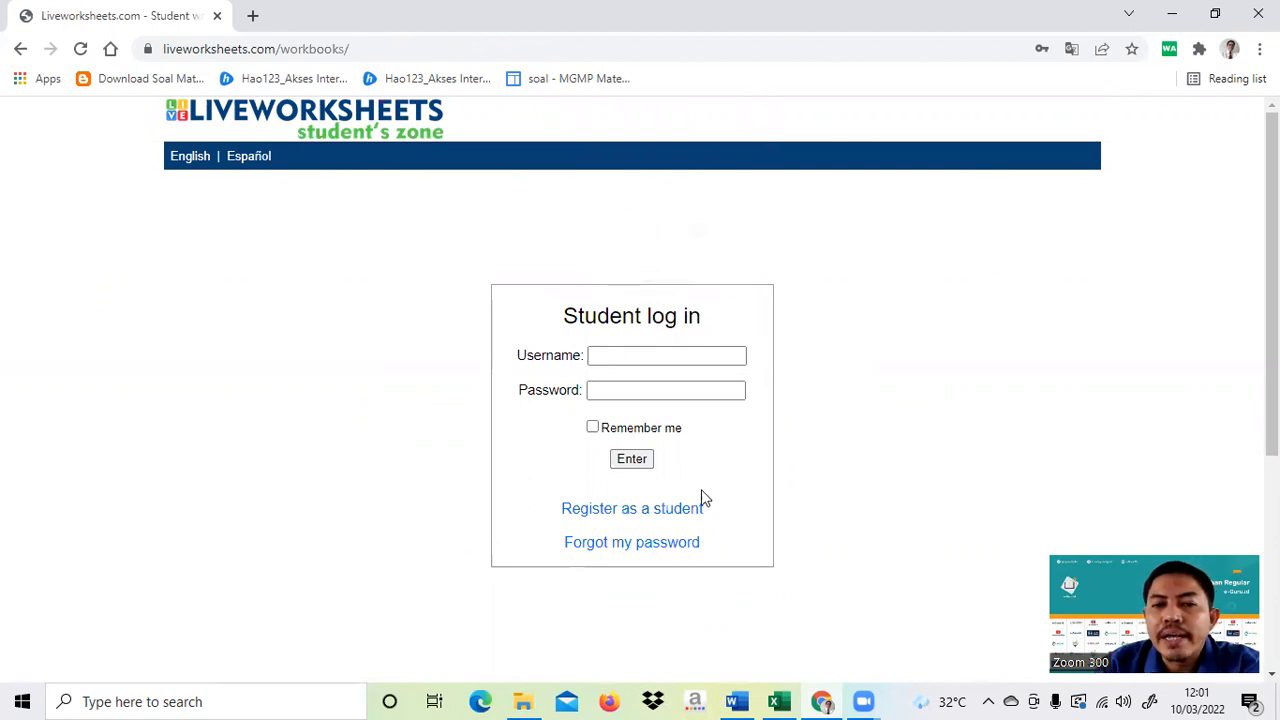
left_click(644, 520)
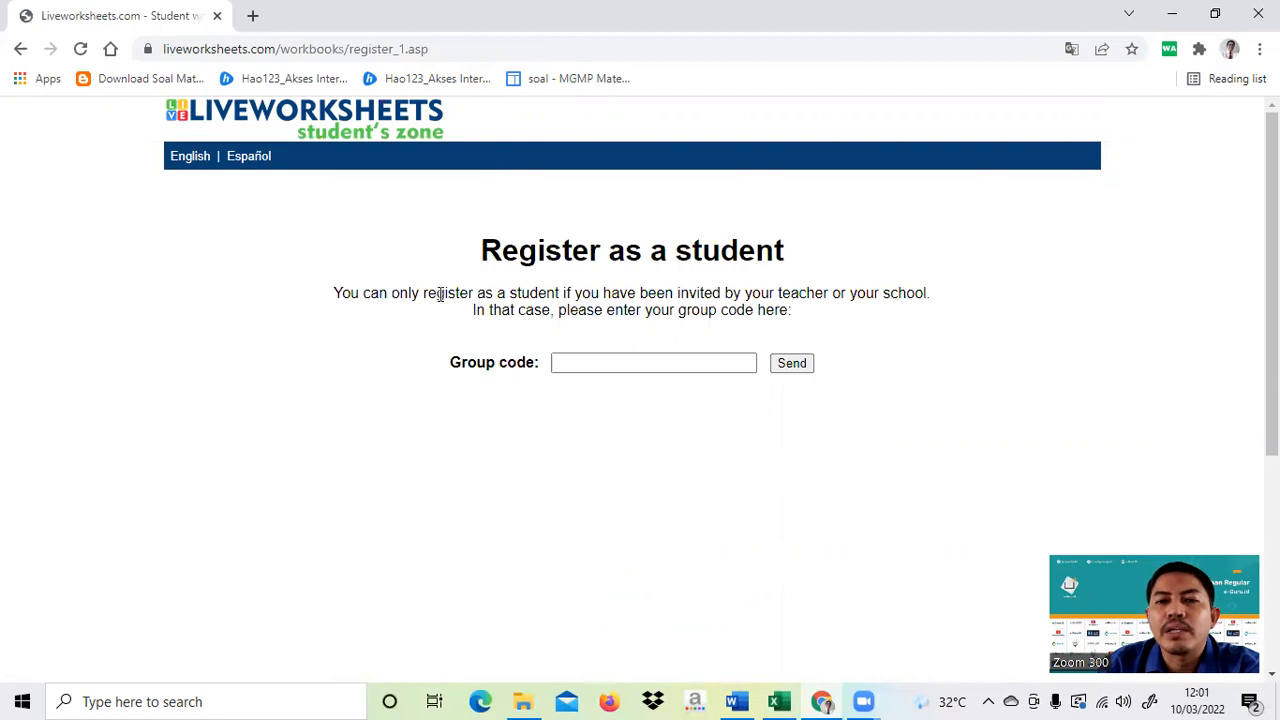
- Paste the copied KELAS 1 group code and send it
left_click(586, 364)
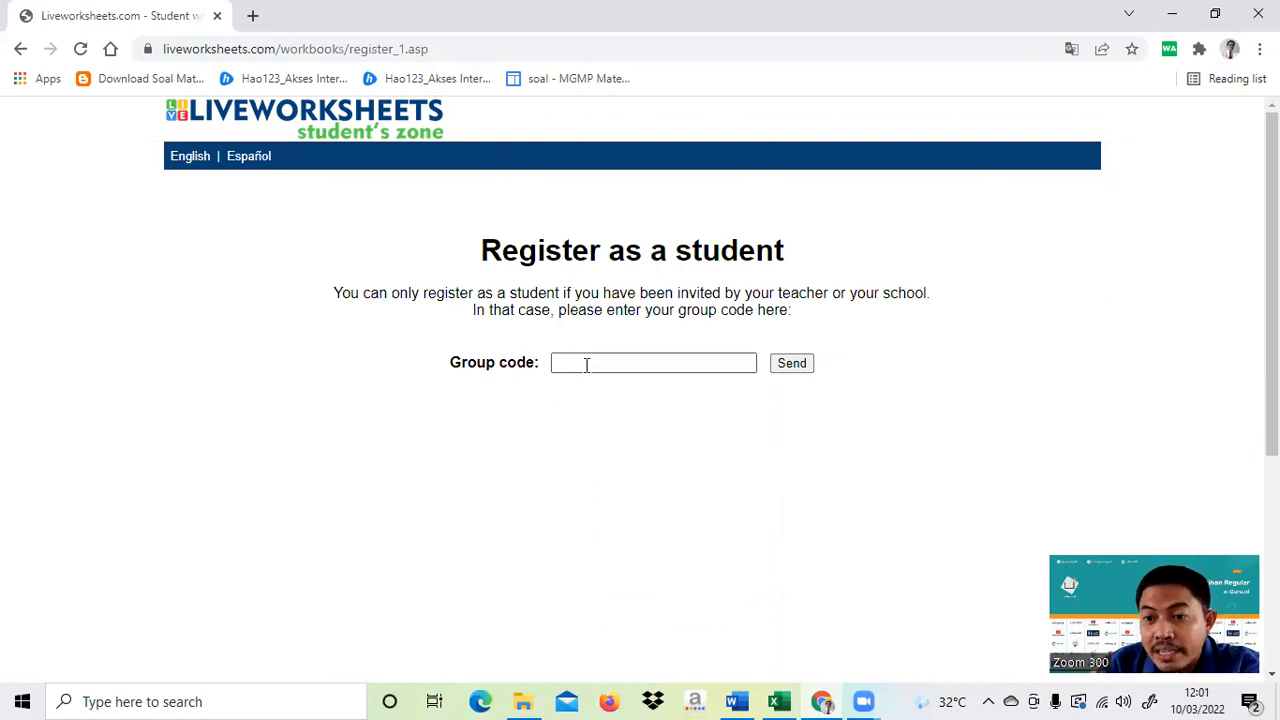
left_click(586, 364)
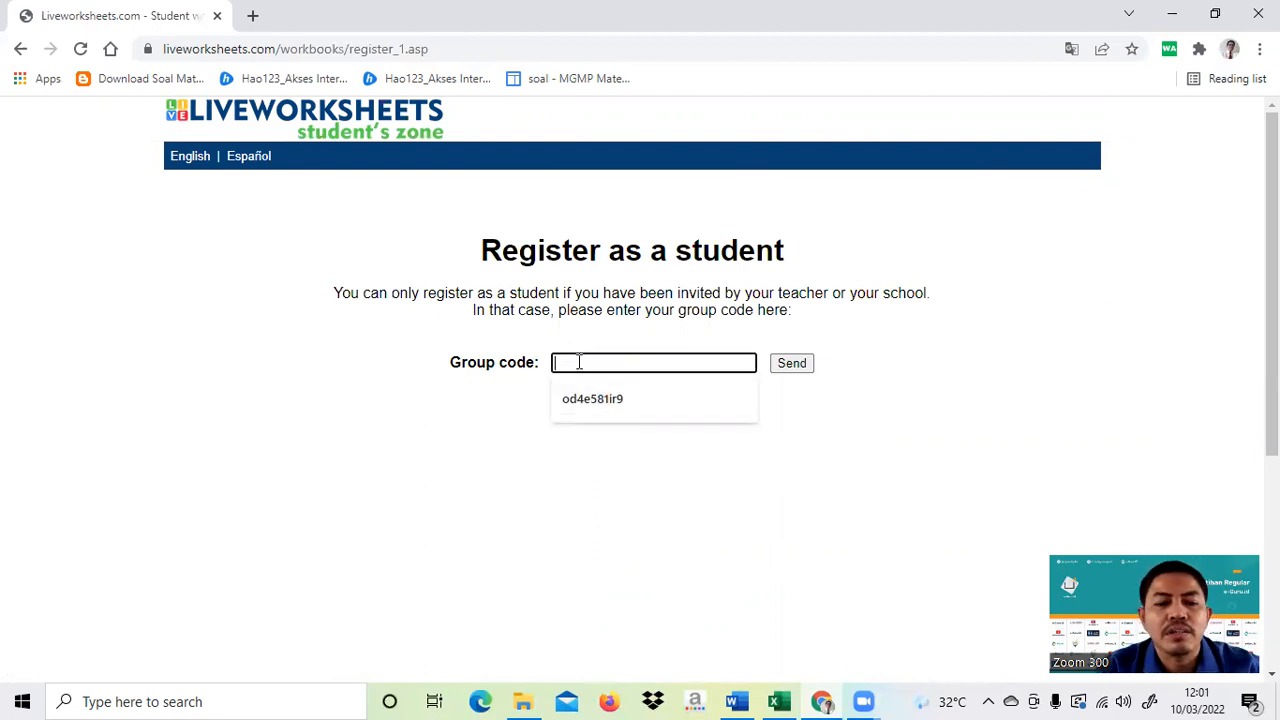
key("ctrl+v")
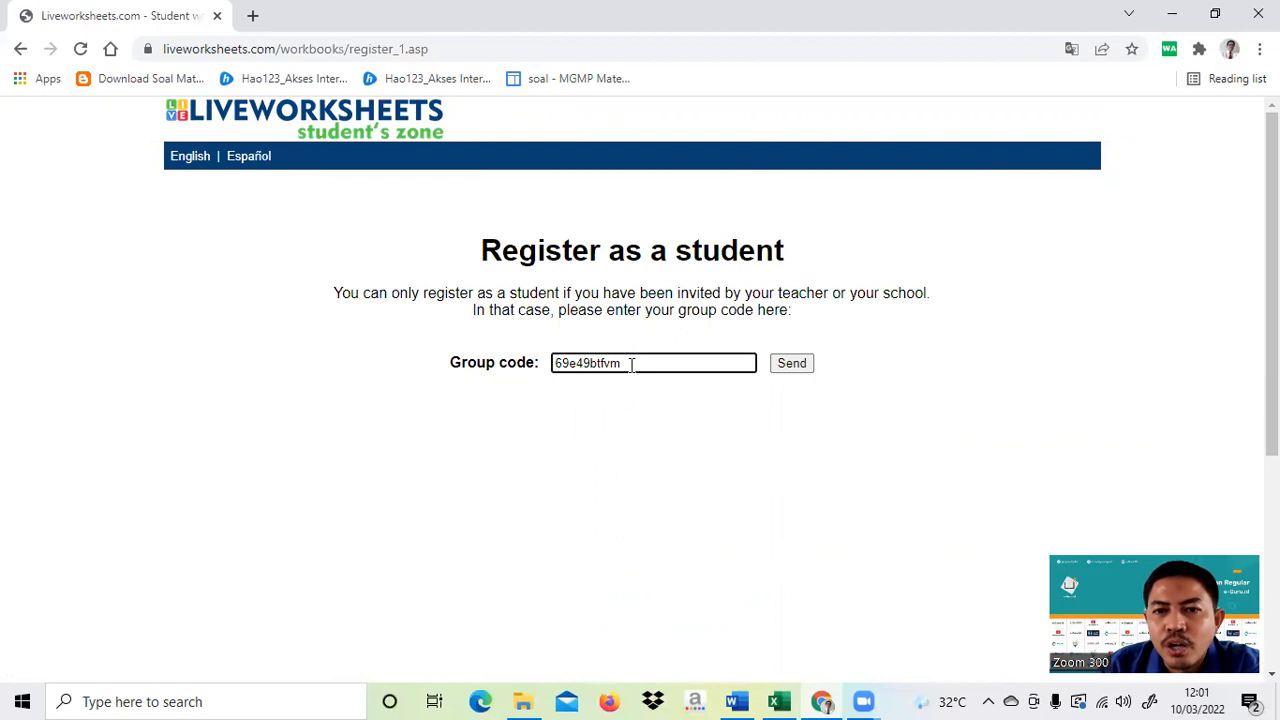
left_click(792, 365)
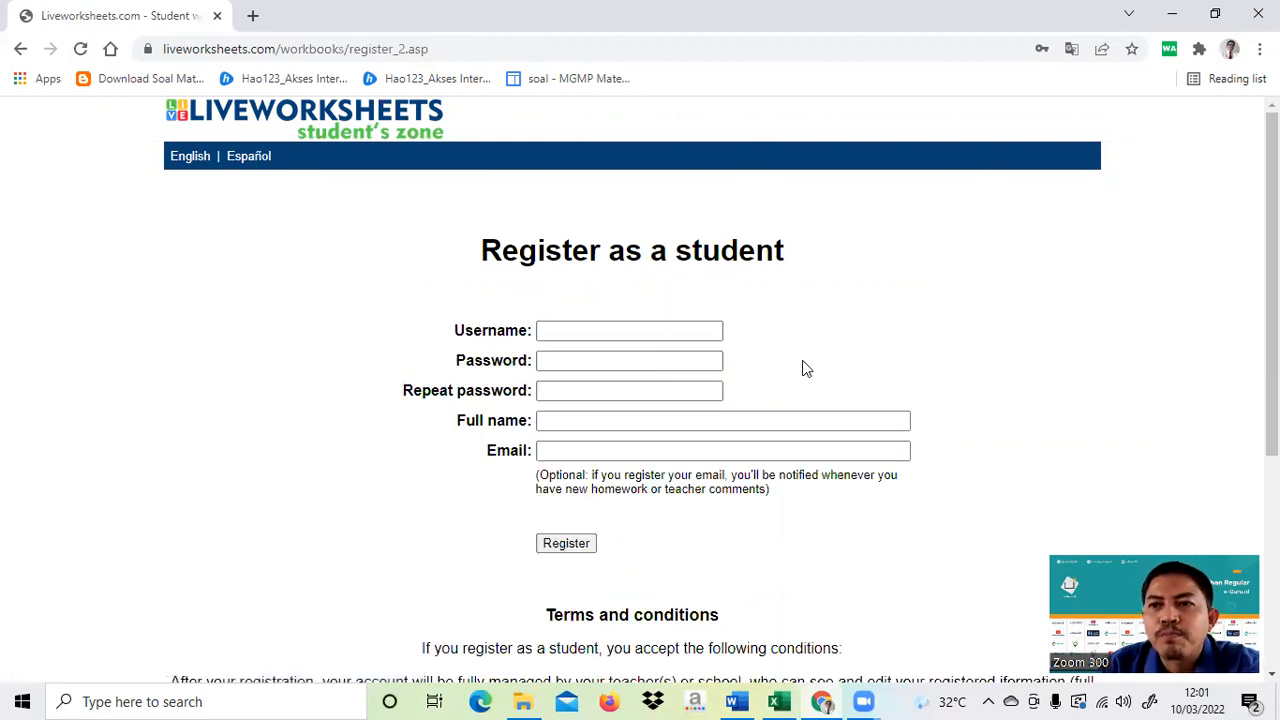
scroll(803, 364, "down", 2)
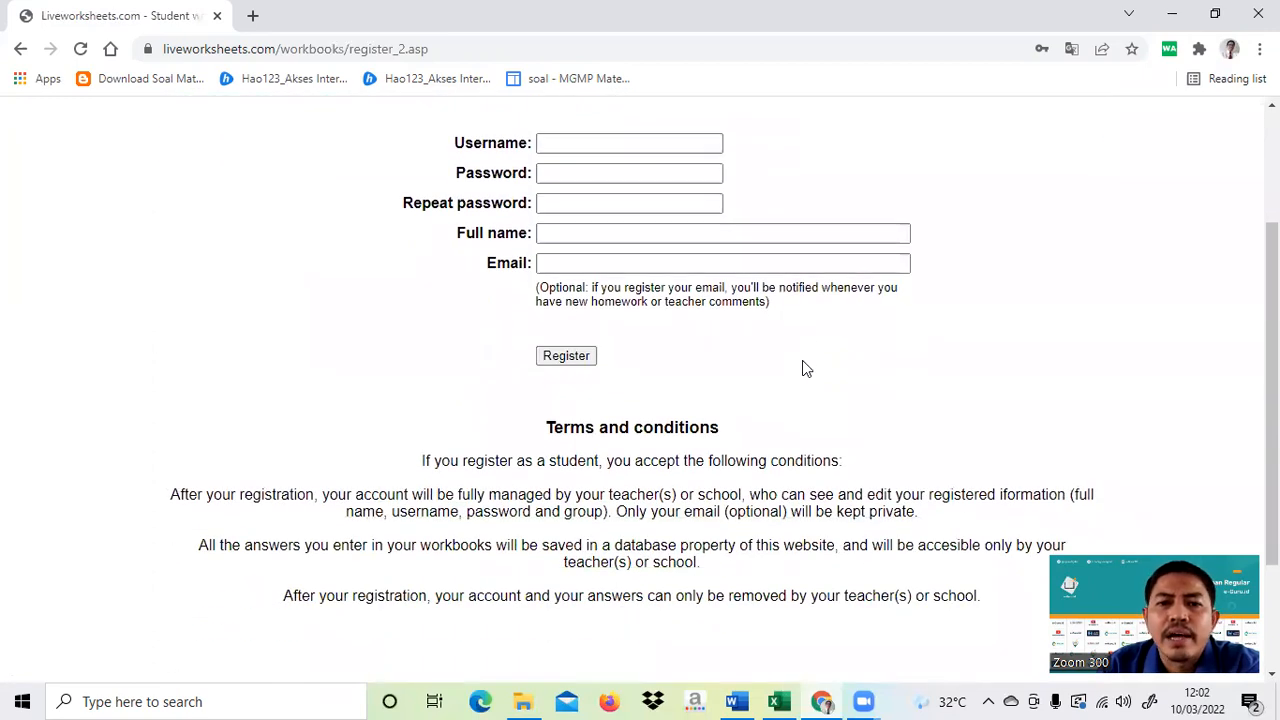
scroll(802, 360, "up", 1)
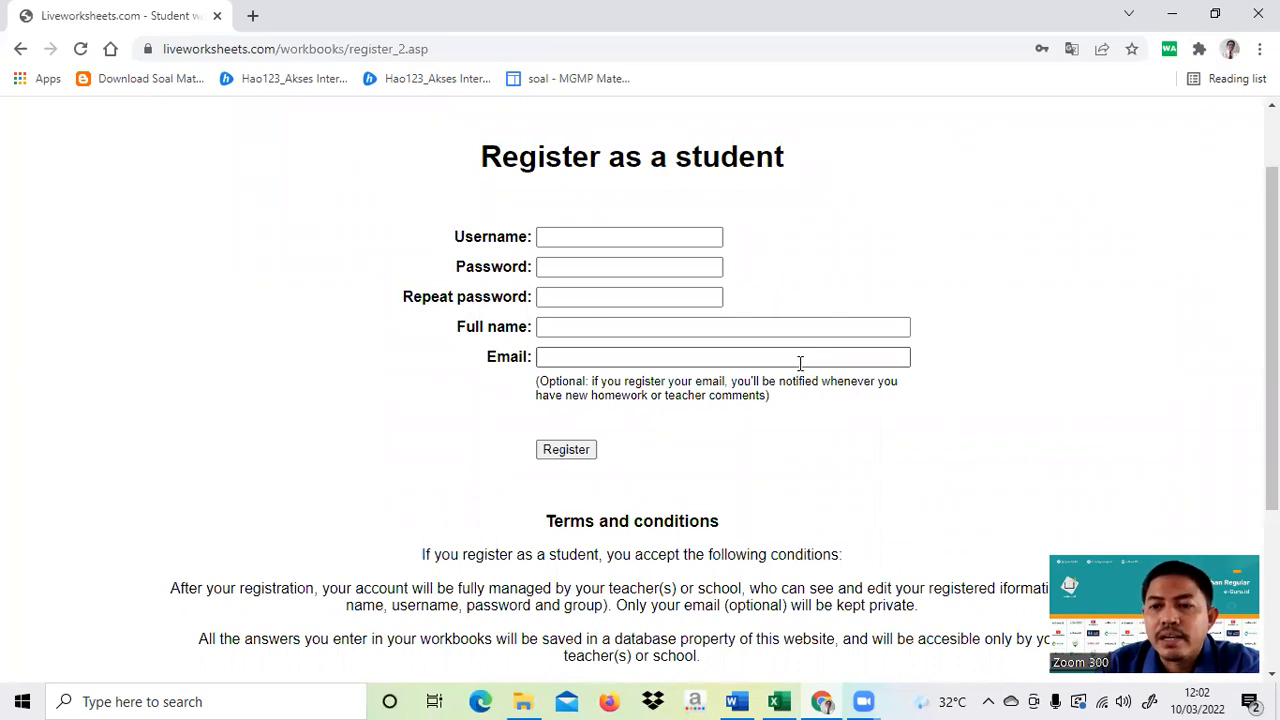
- Enter the student's name, with spaces, as the username
left_click(553, 243)
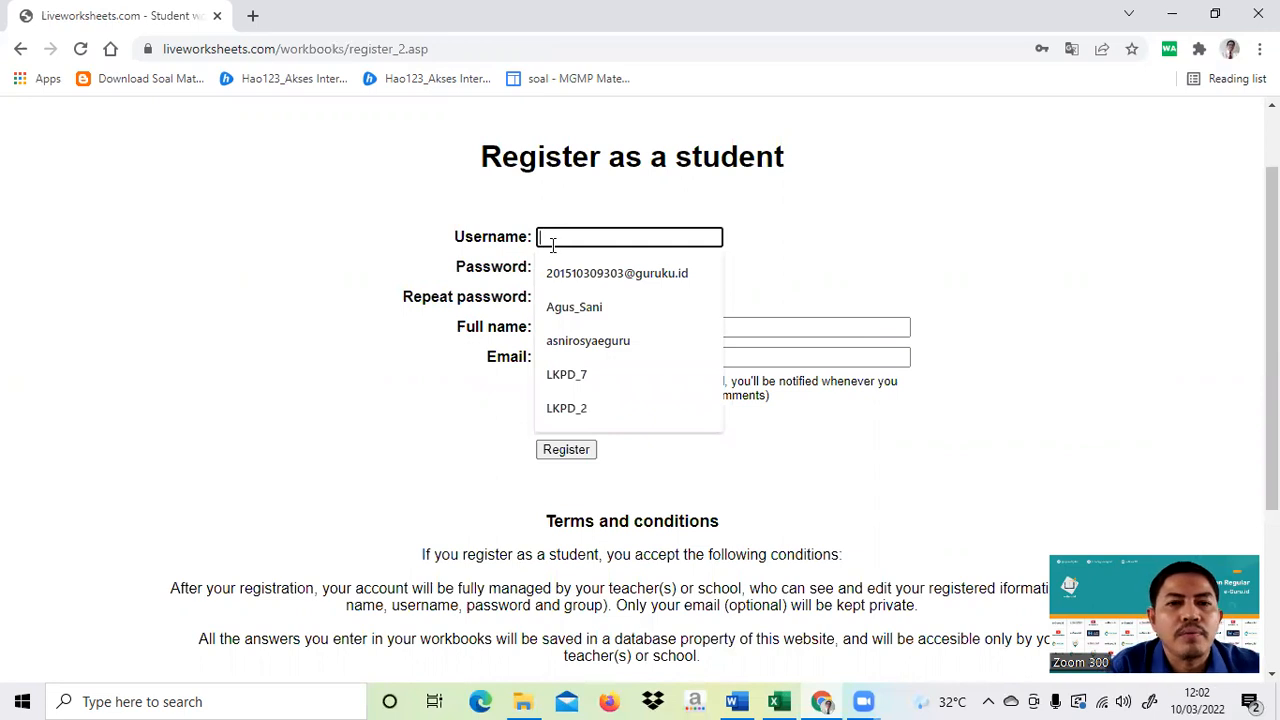
type("a")
key("BackSpace")
type("a")
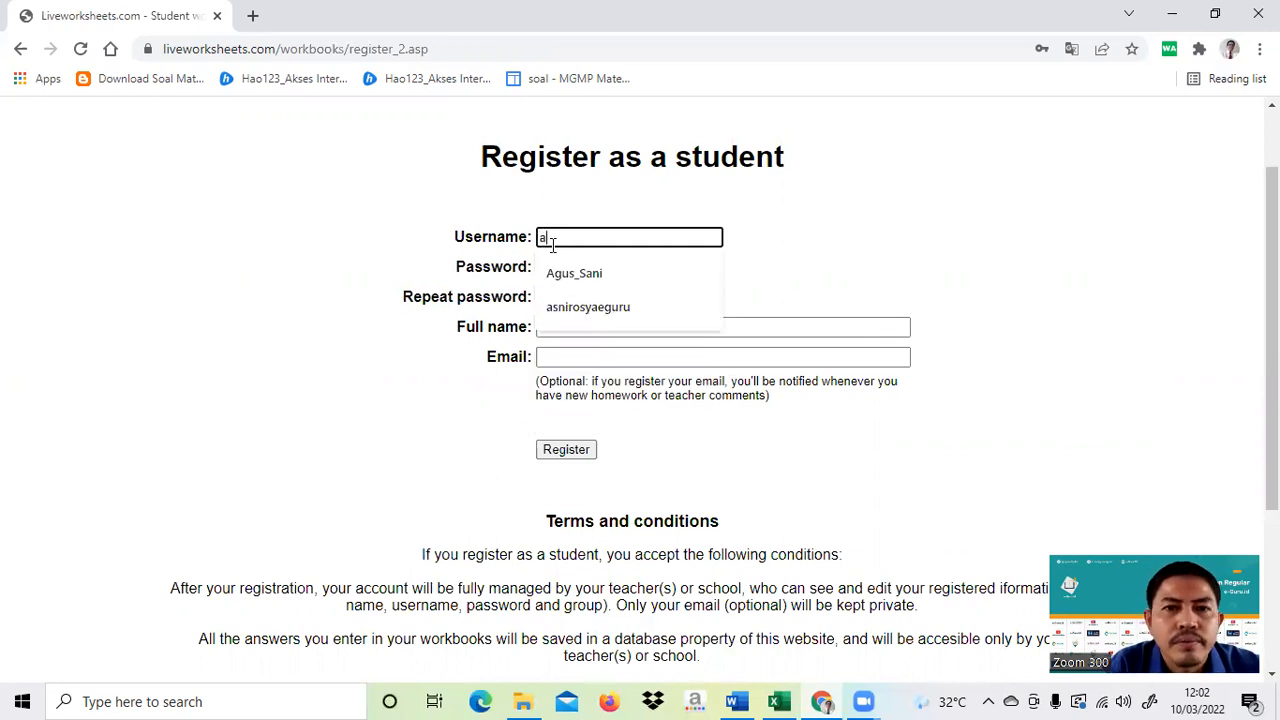
key("BackSpace")
key("Caps_Lock")
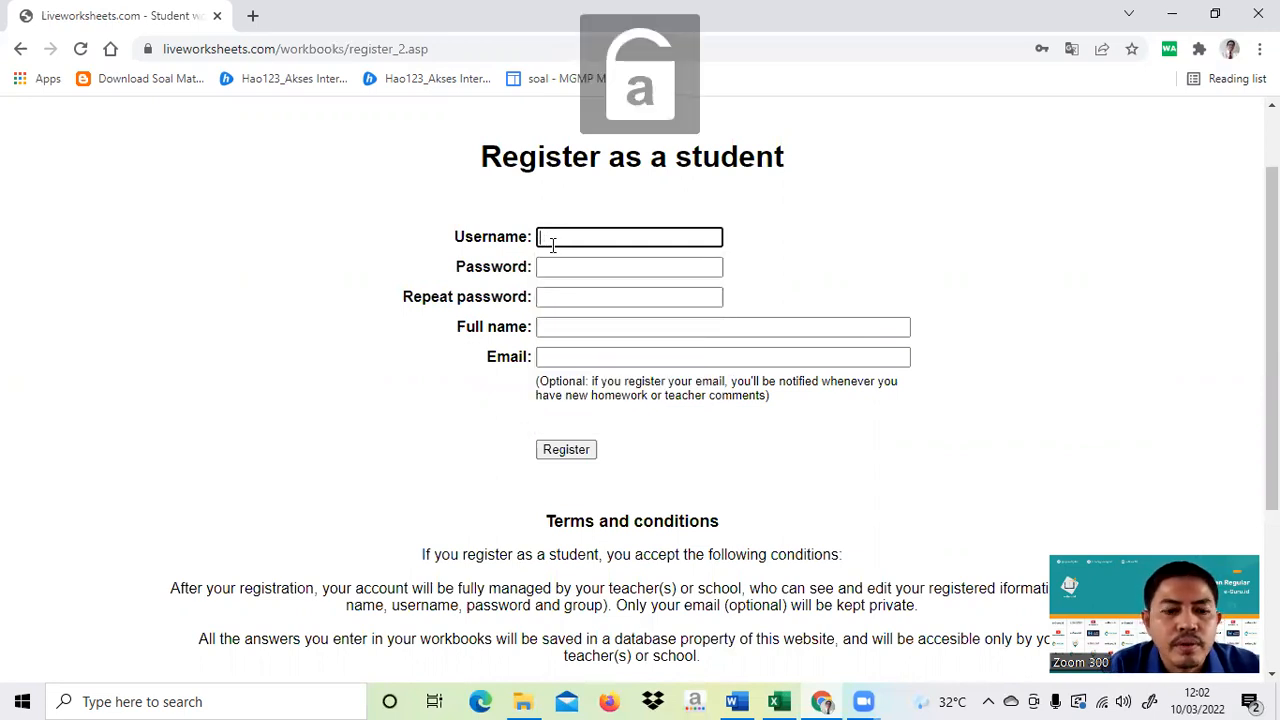
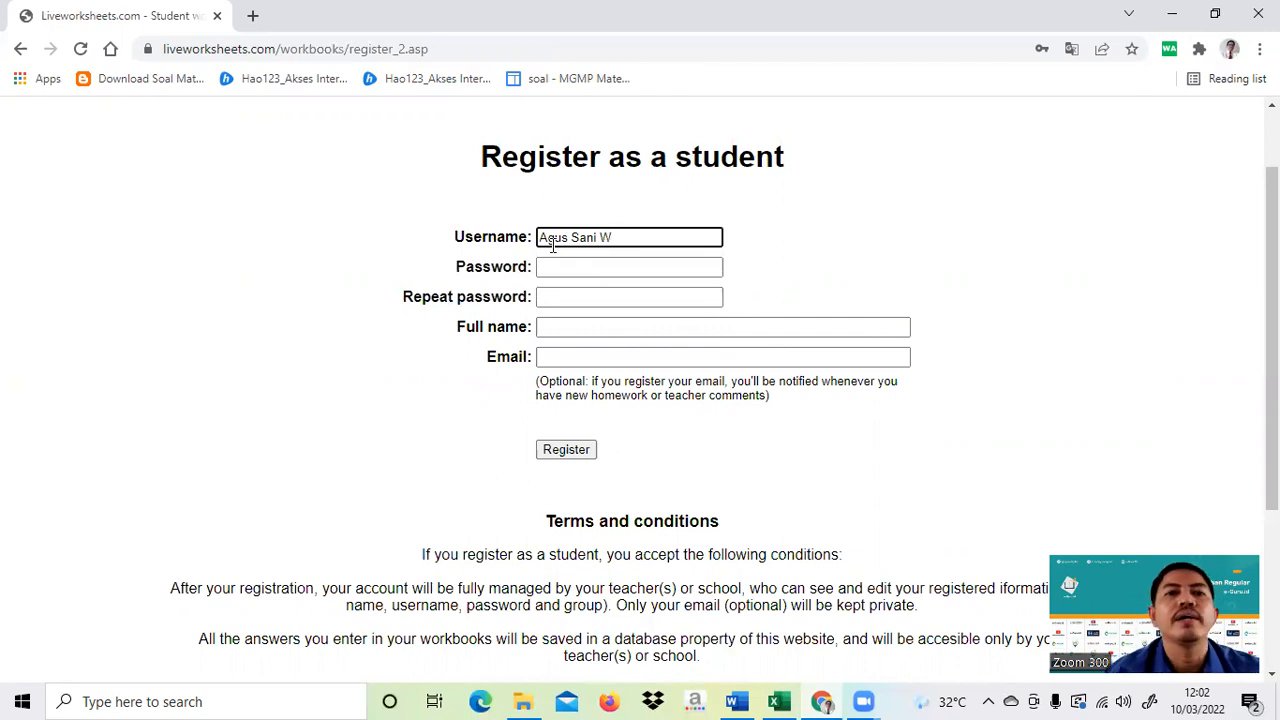
left_click(552, 267)
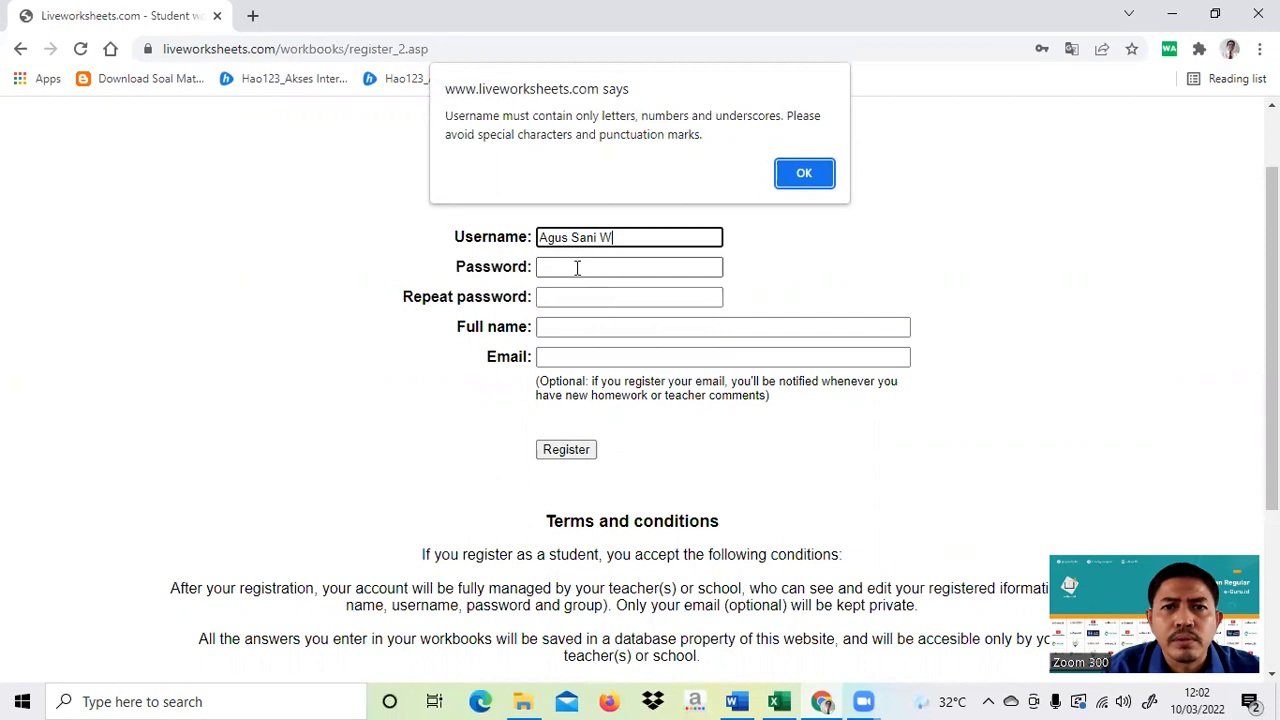
- Fill in the student's six-character password and repeat it to confirm
left_click(787, 172)
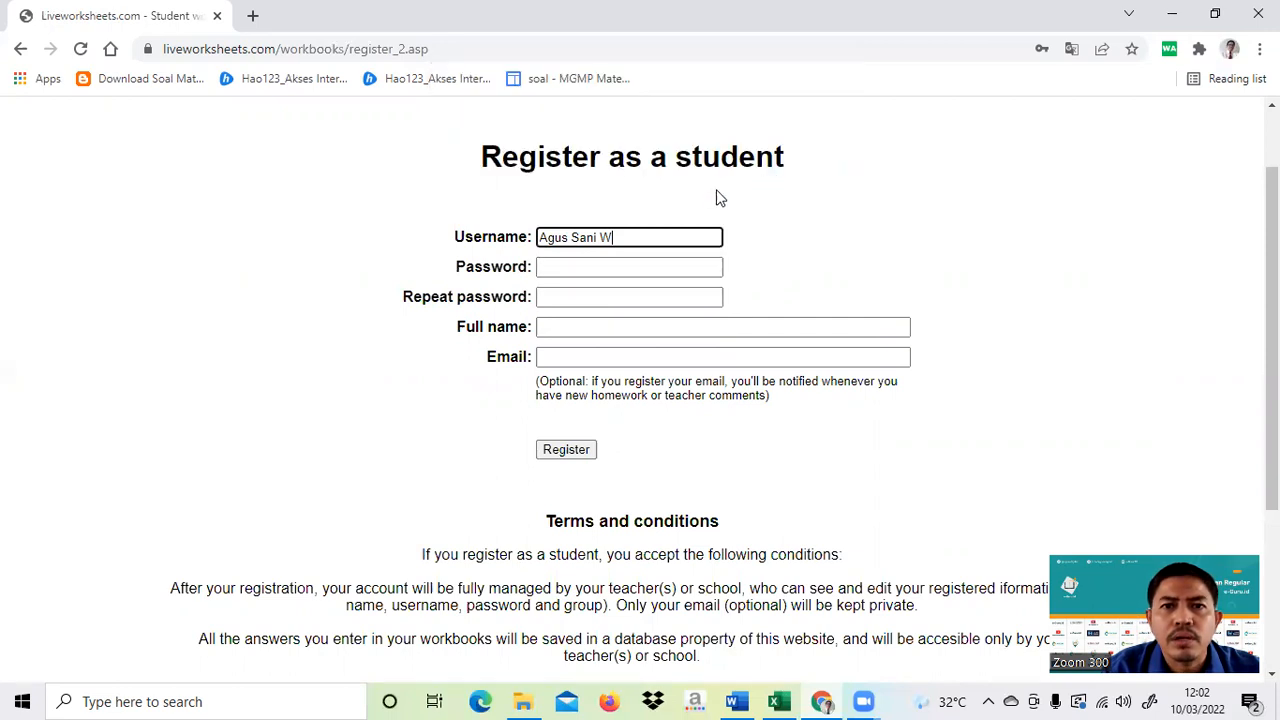
left_click(592, 264)
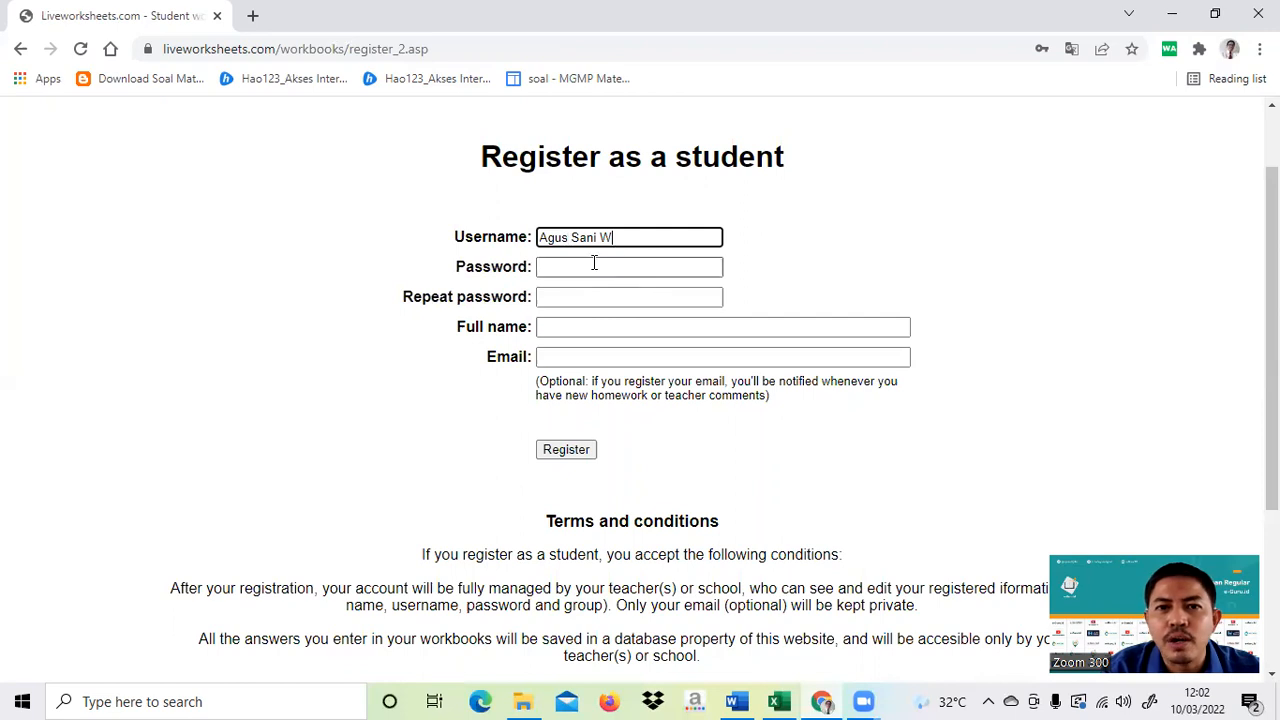
left_click(770, 255)
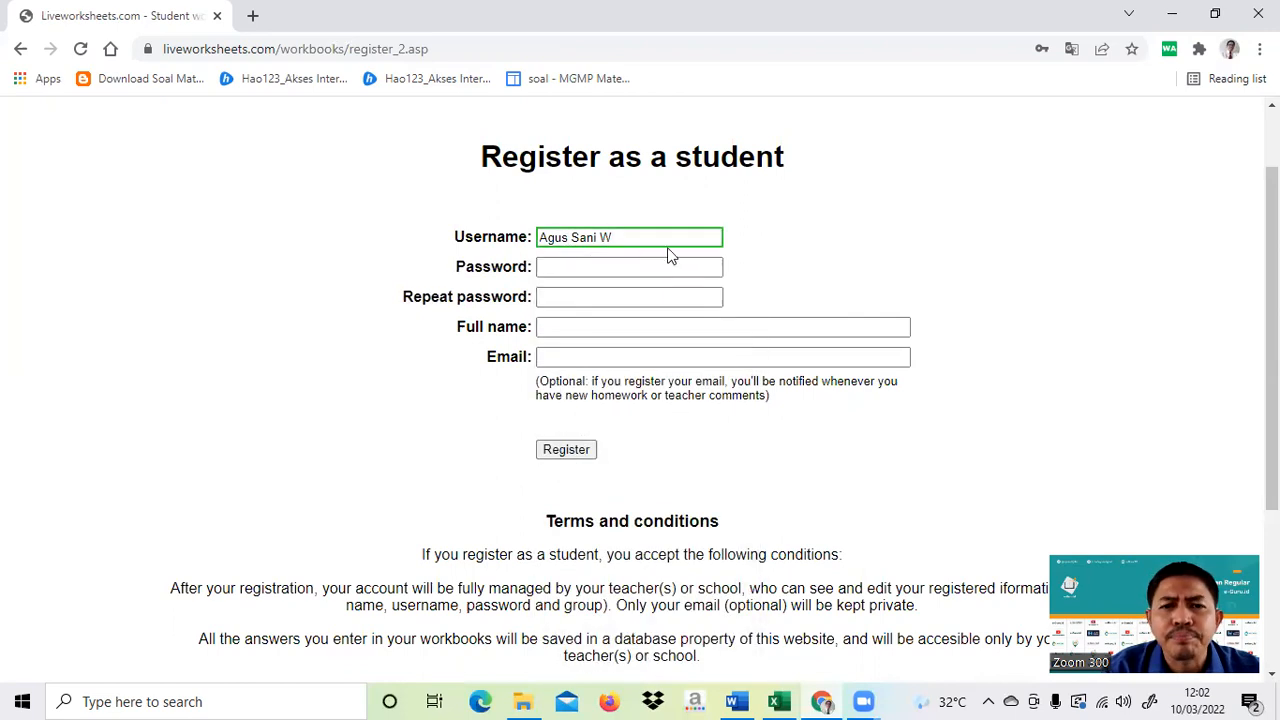
left_click(596, 265)
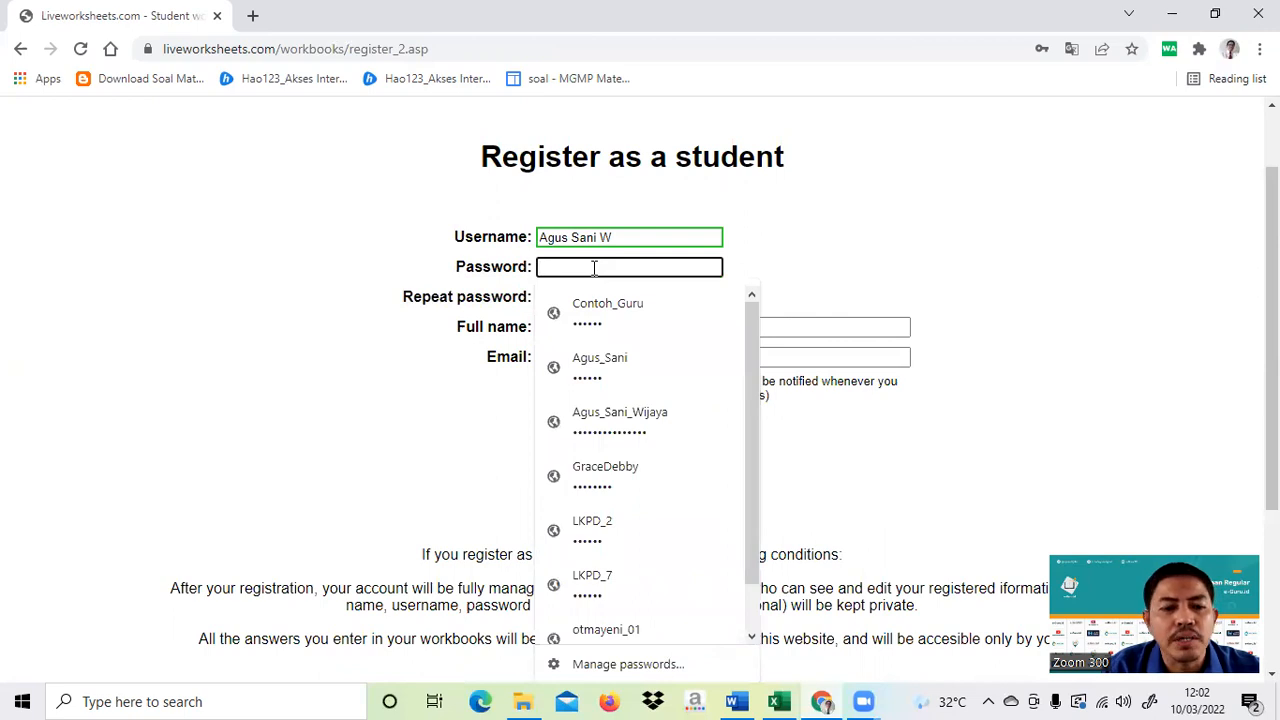
type("••••••")
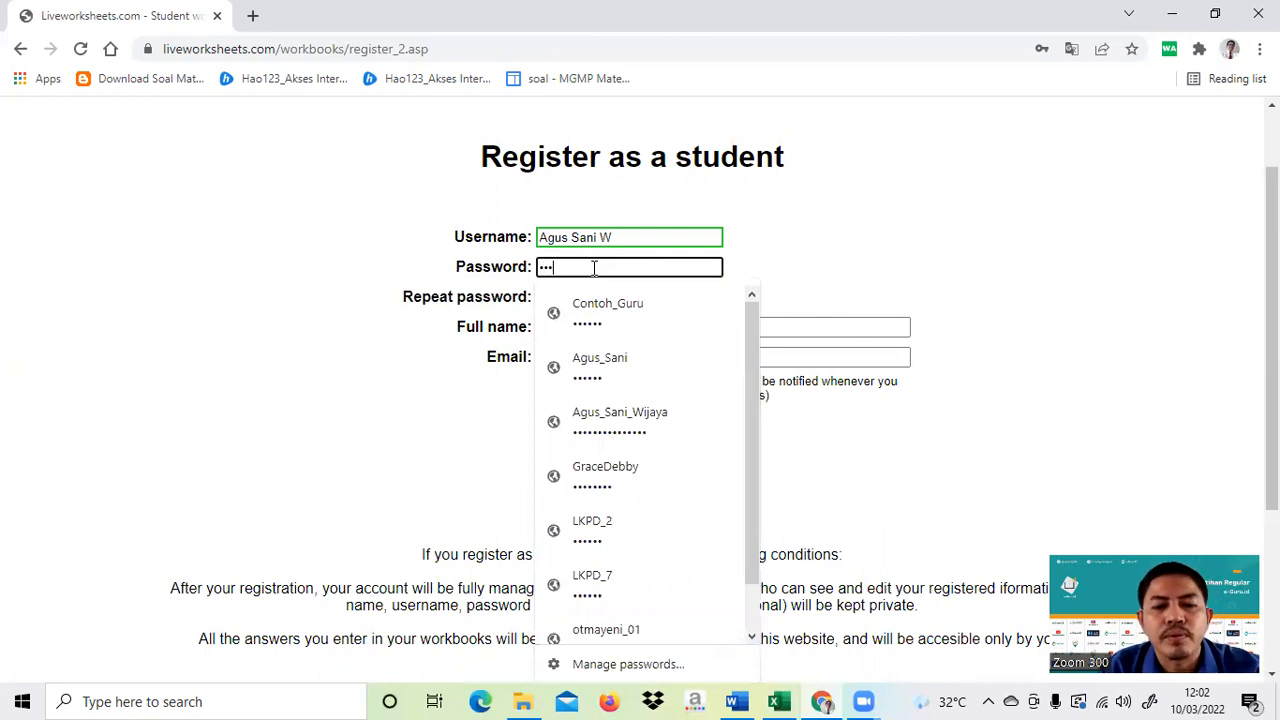
left_click(838, 256)
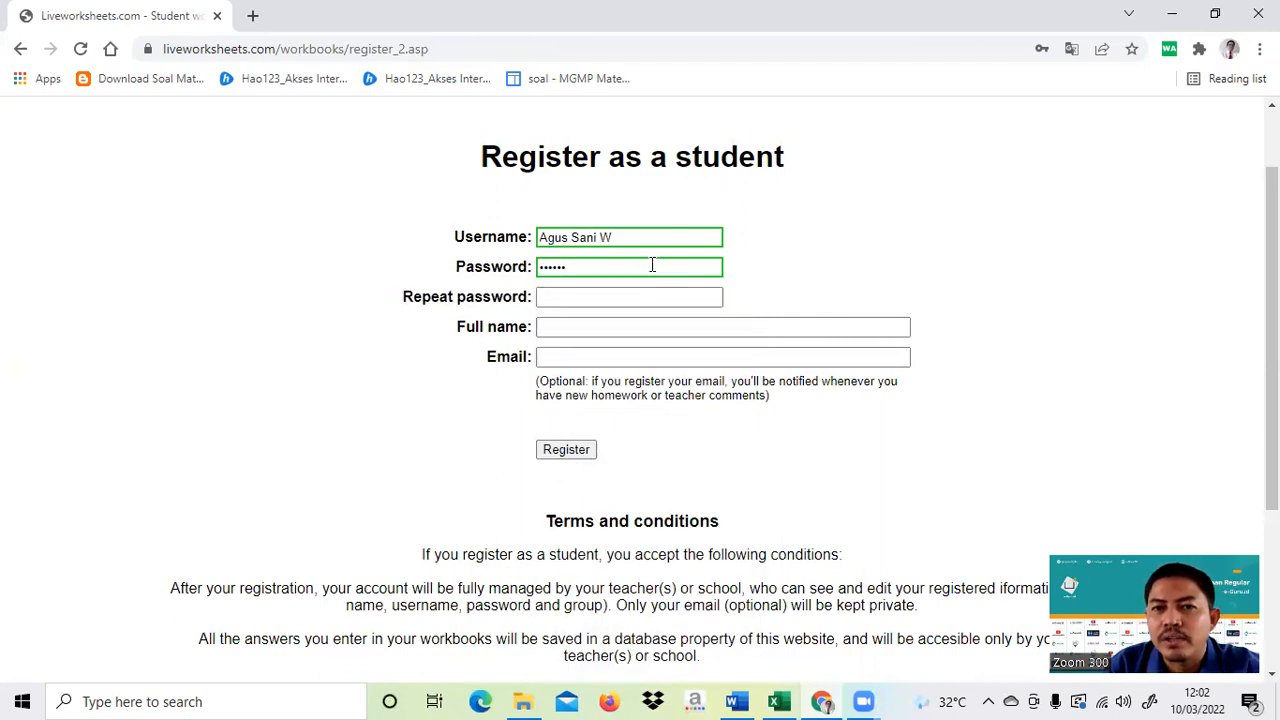
left_click(548, 302)
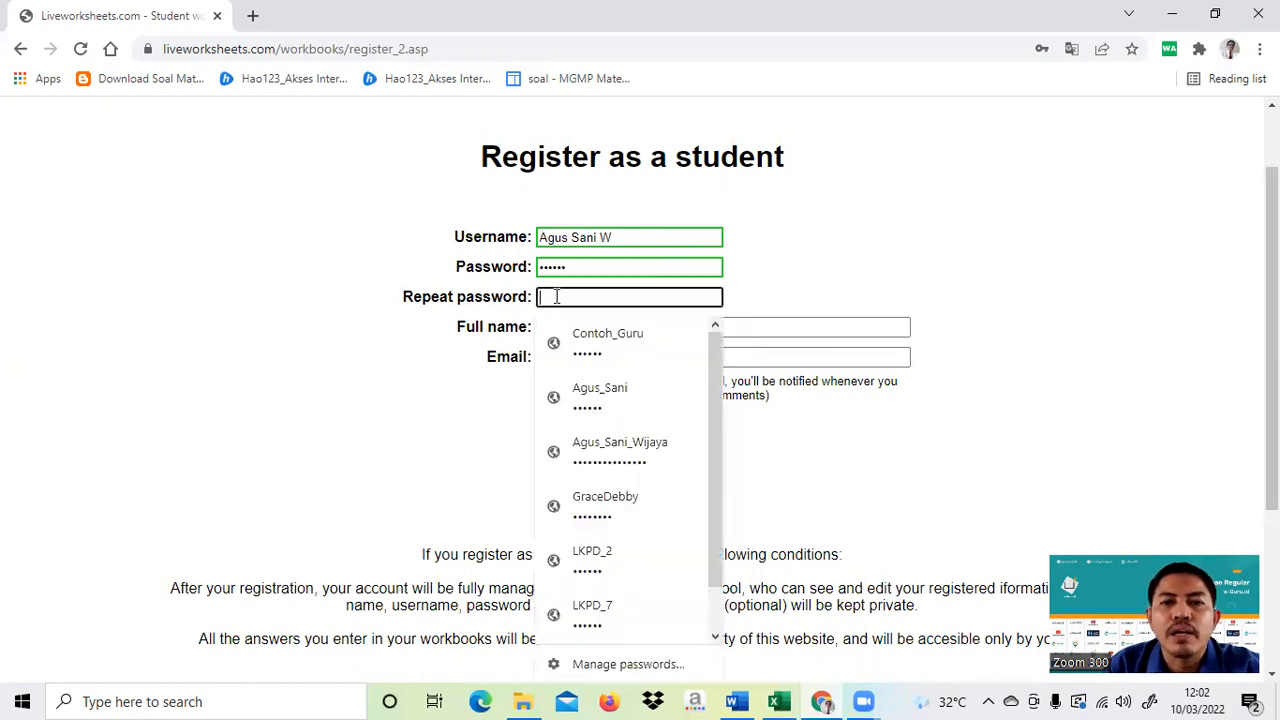
type("••••••")
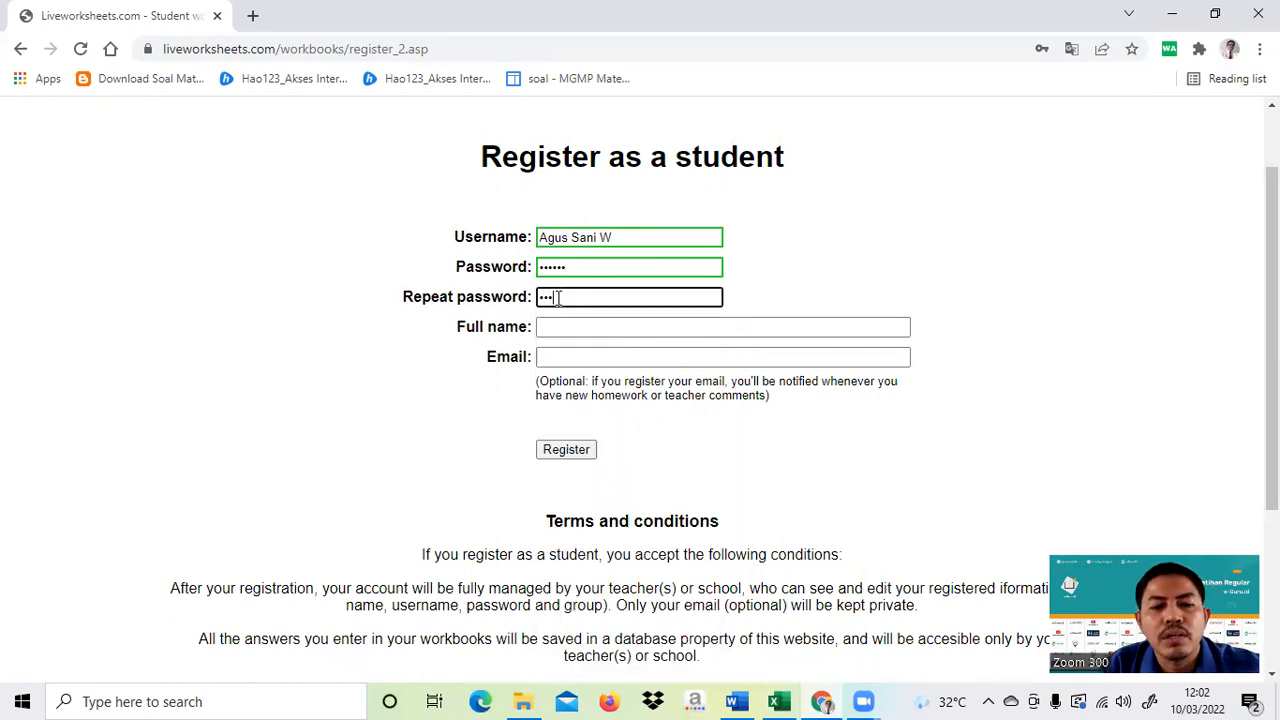
left_click(815, 286)
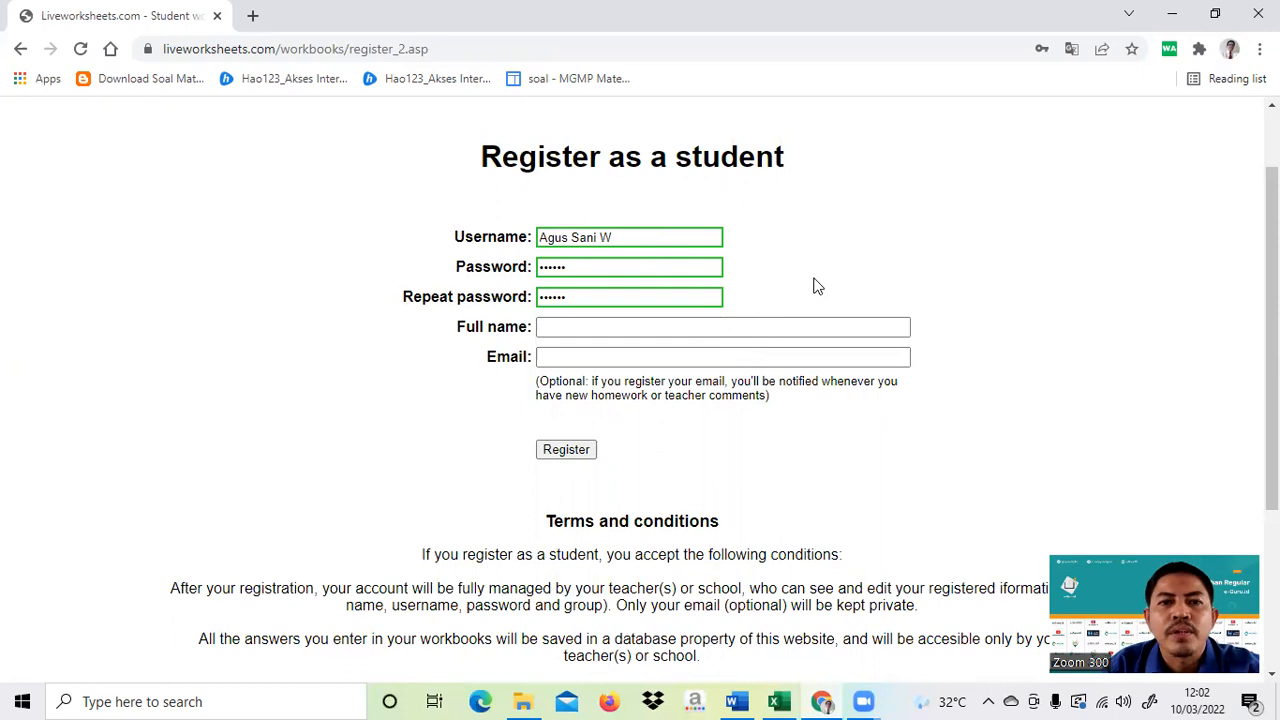
left_click(636, 328)
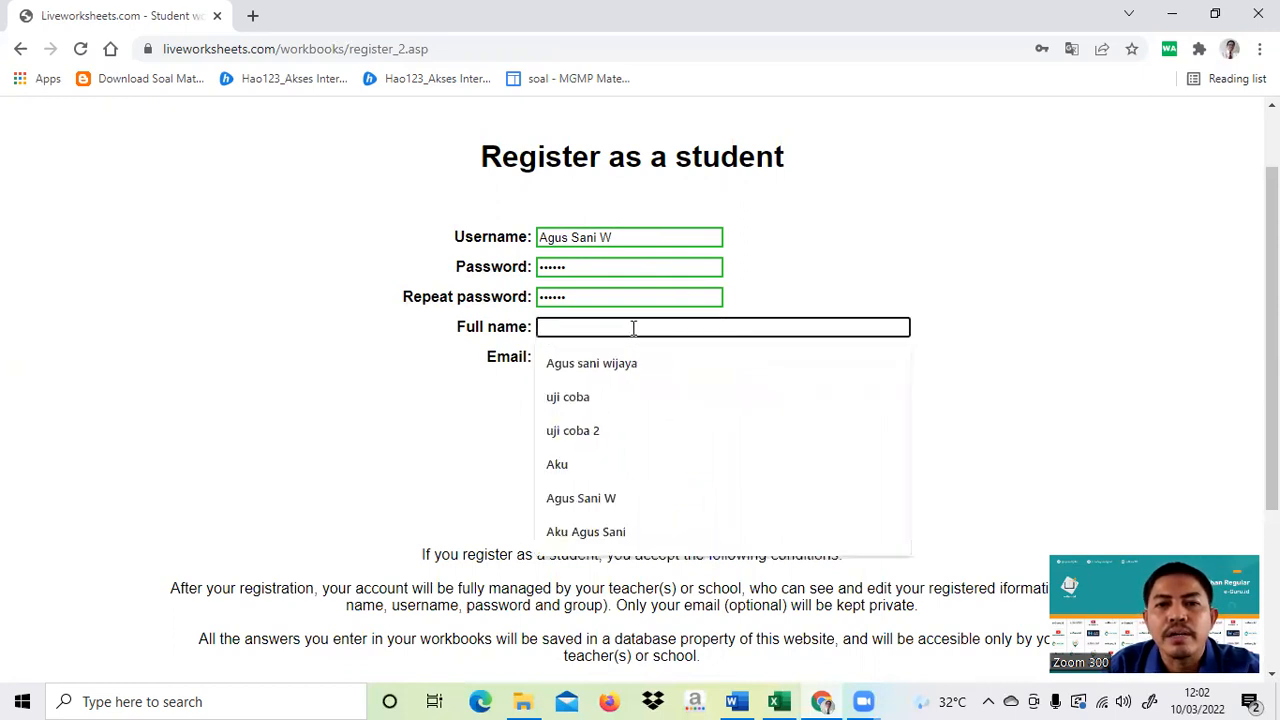
- Autofill the student's full name from a saved entry and submit the registration form
left_click(633, 368)
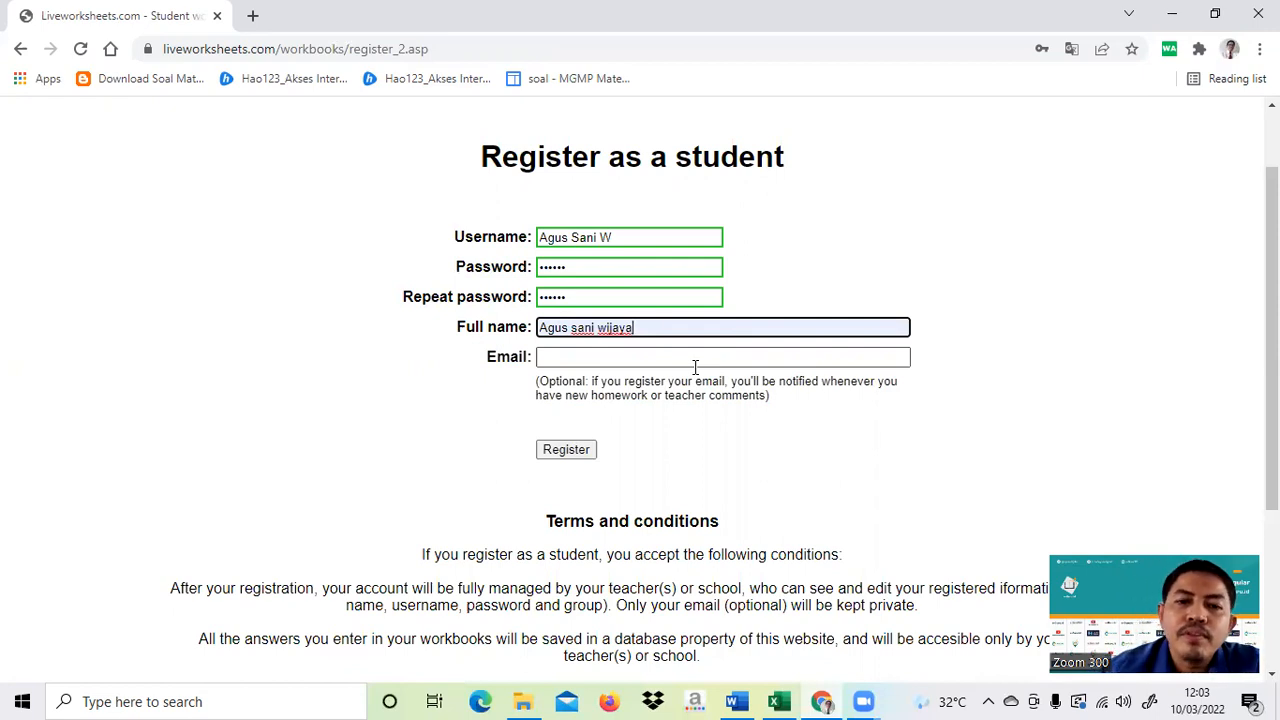
scroll(759, 405, "down", 2)
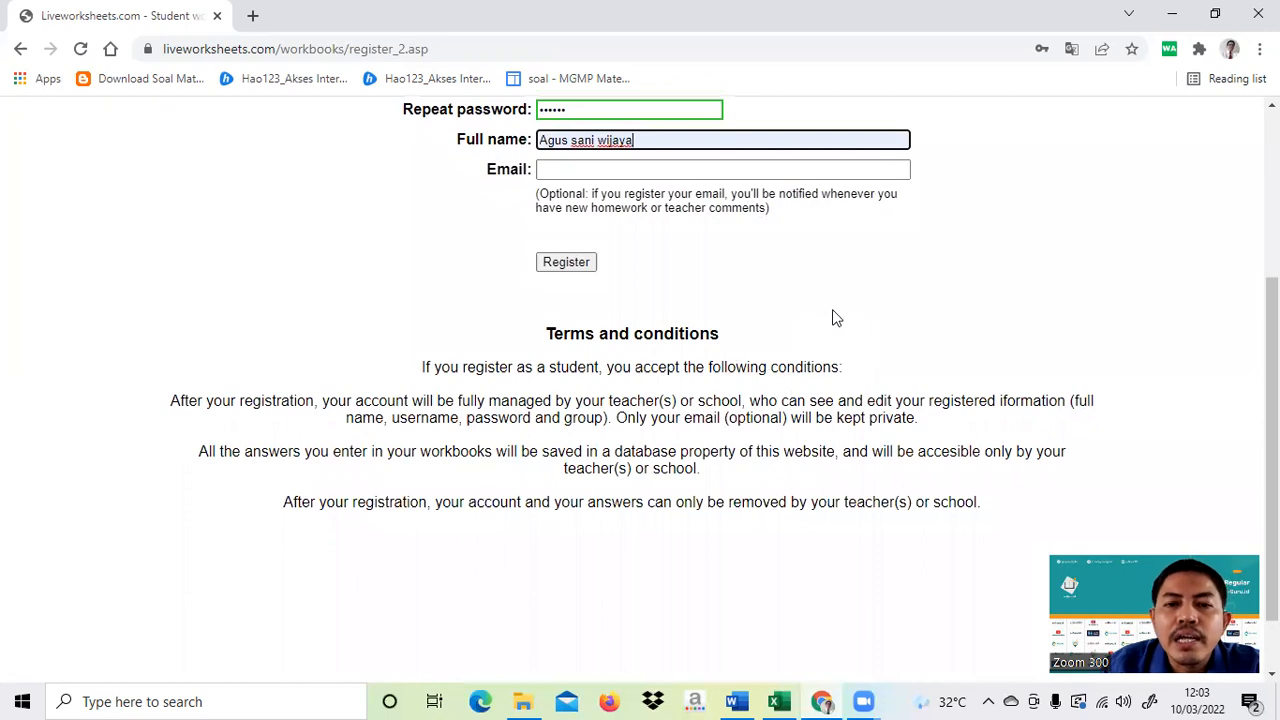
scroll(820, 320, "up", 1)
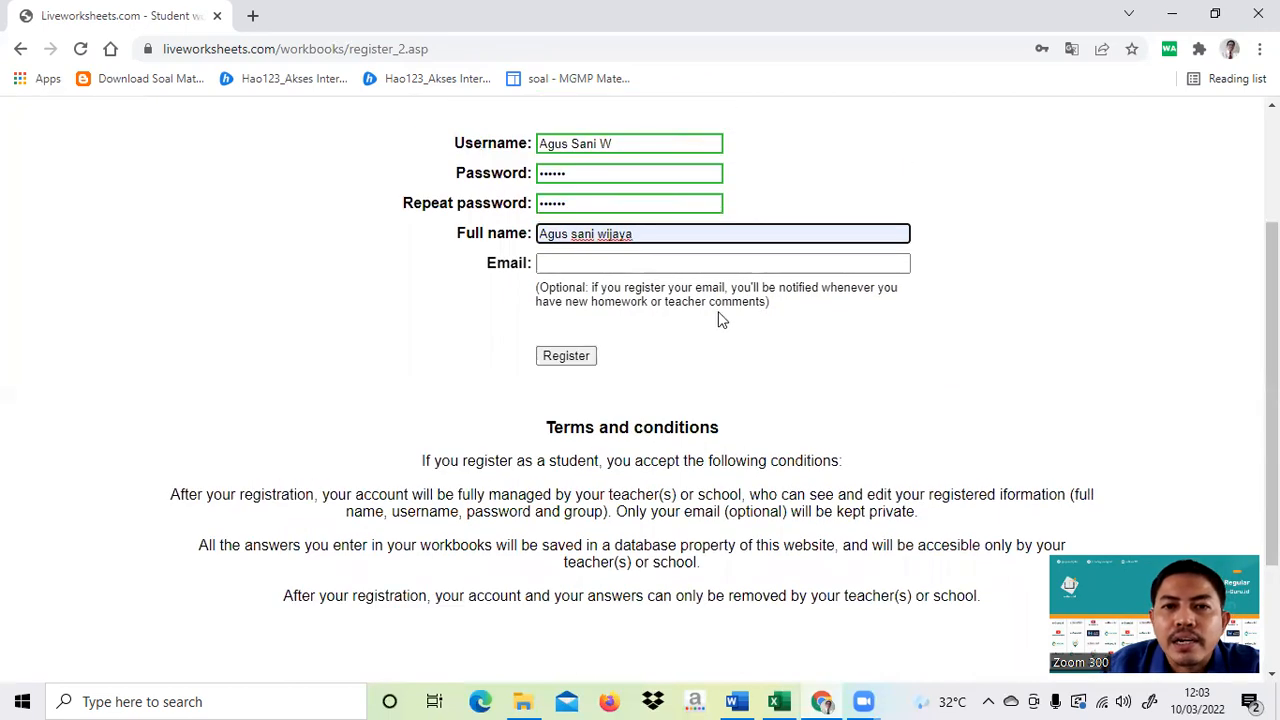
scroll(720, 320, "up", 1)
left_click(806, 430)
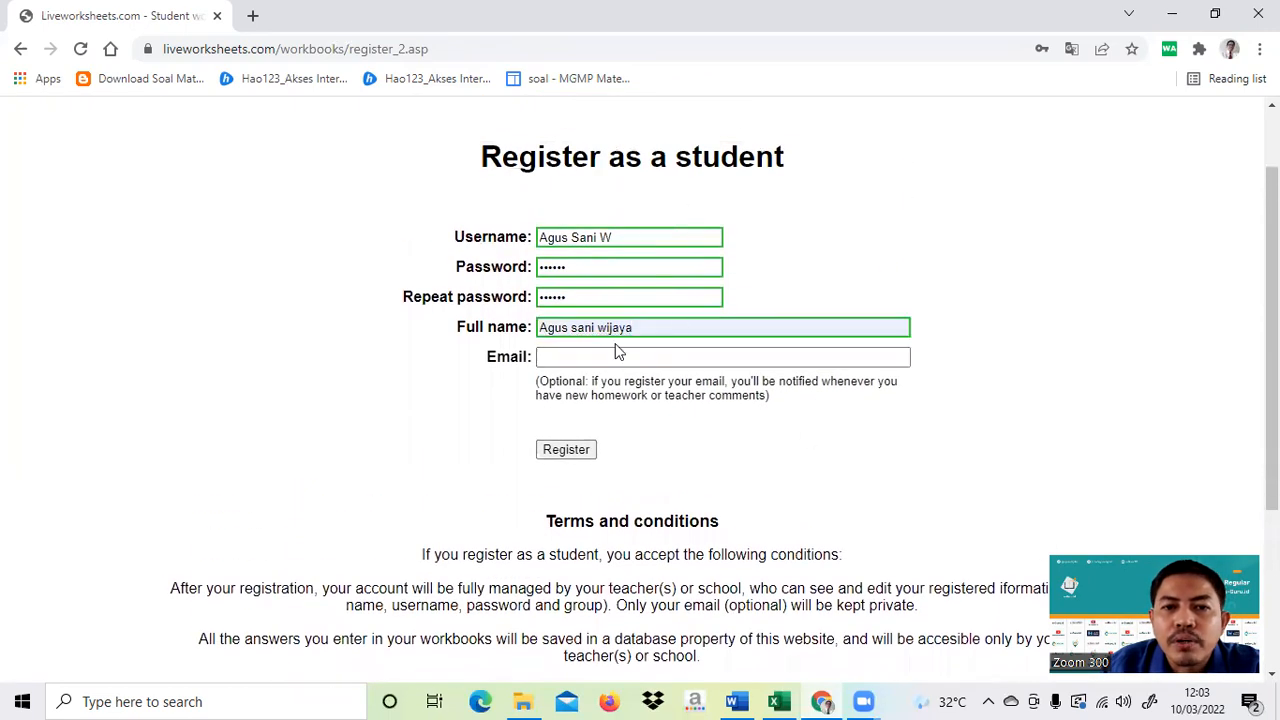
left_click(566, 450)
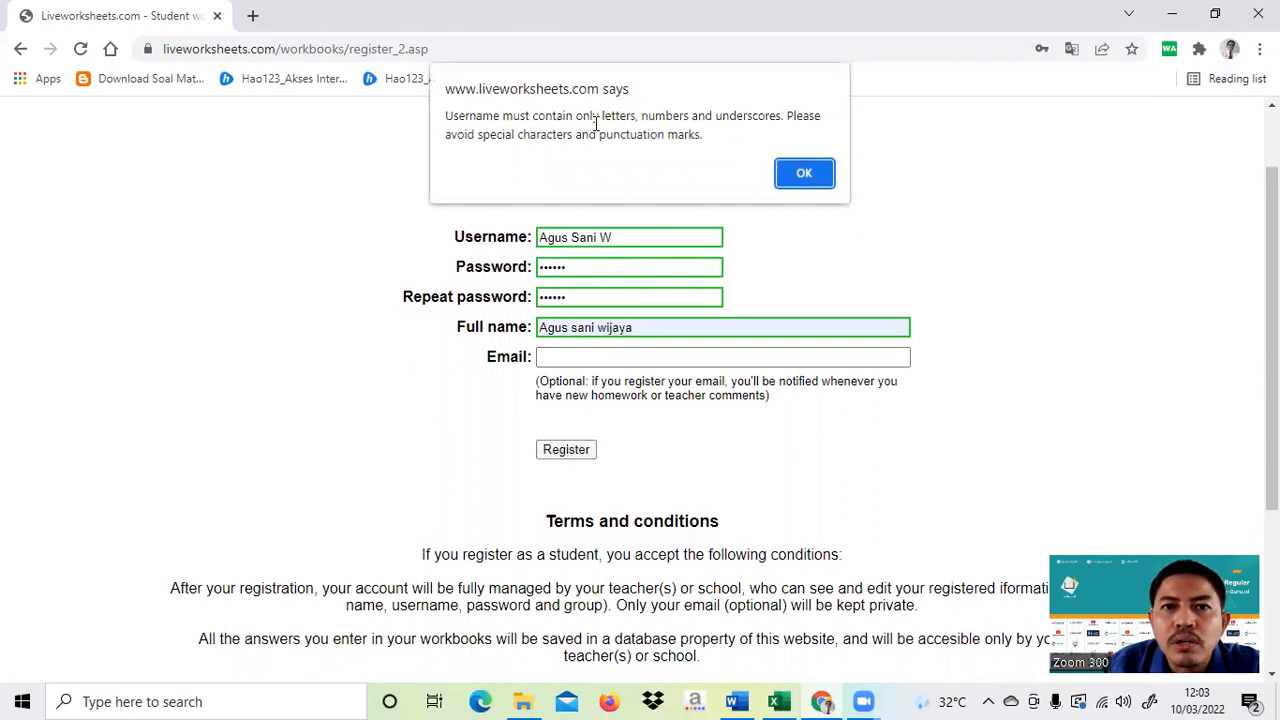
- Fix the username with a capitalised second word and underscores for spaces, then register
left_click(802, 176)
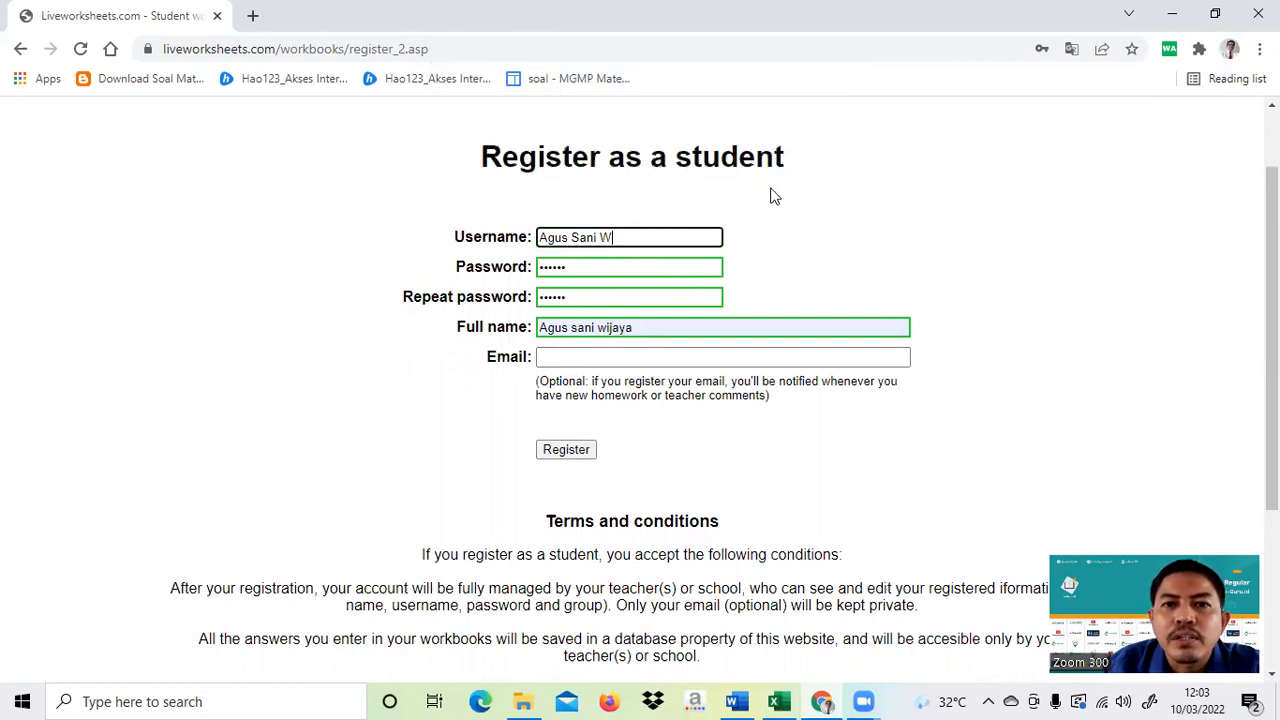
left_click(575, 237)
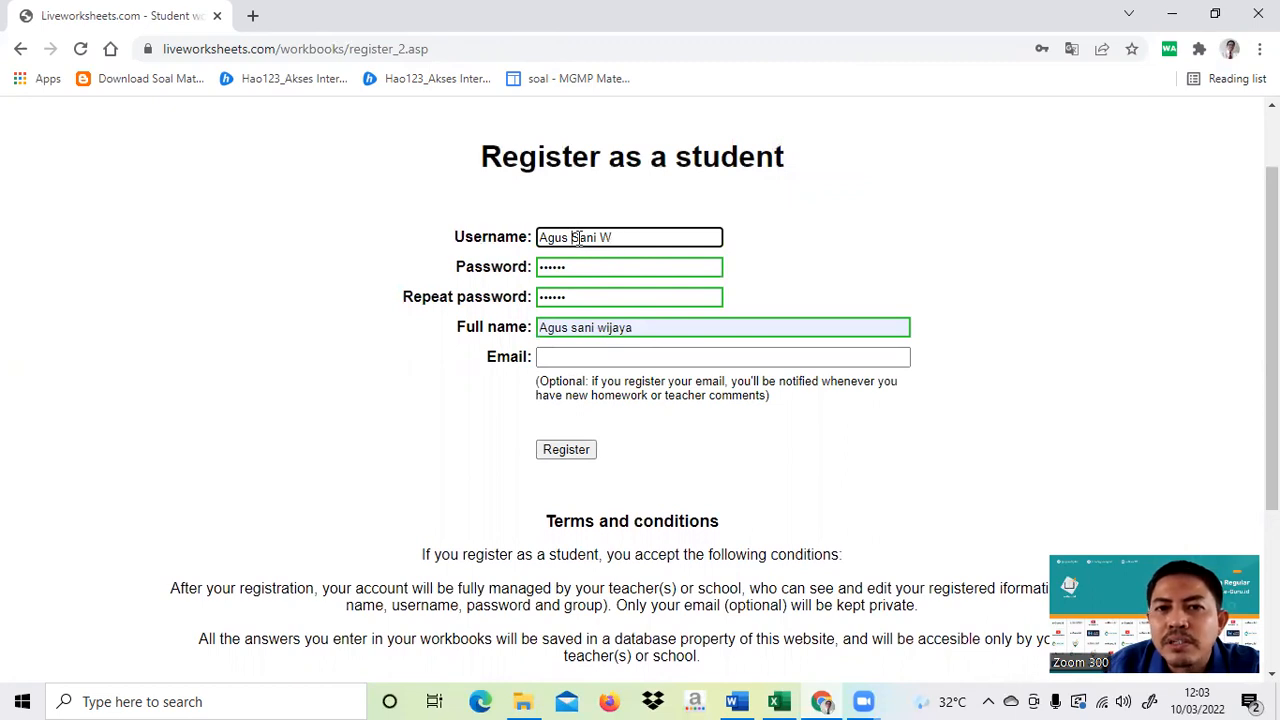
key("BackSpace")
type("S")
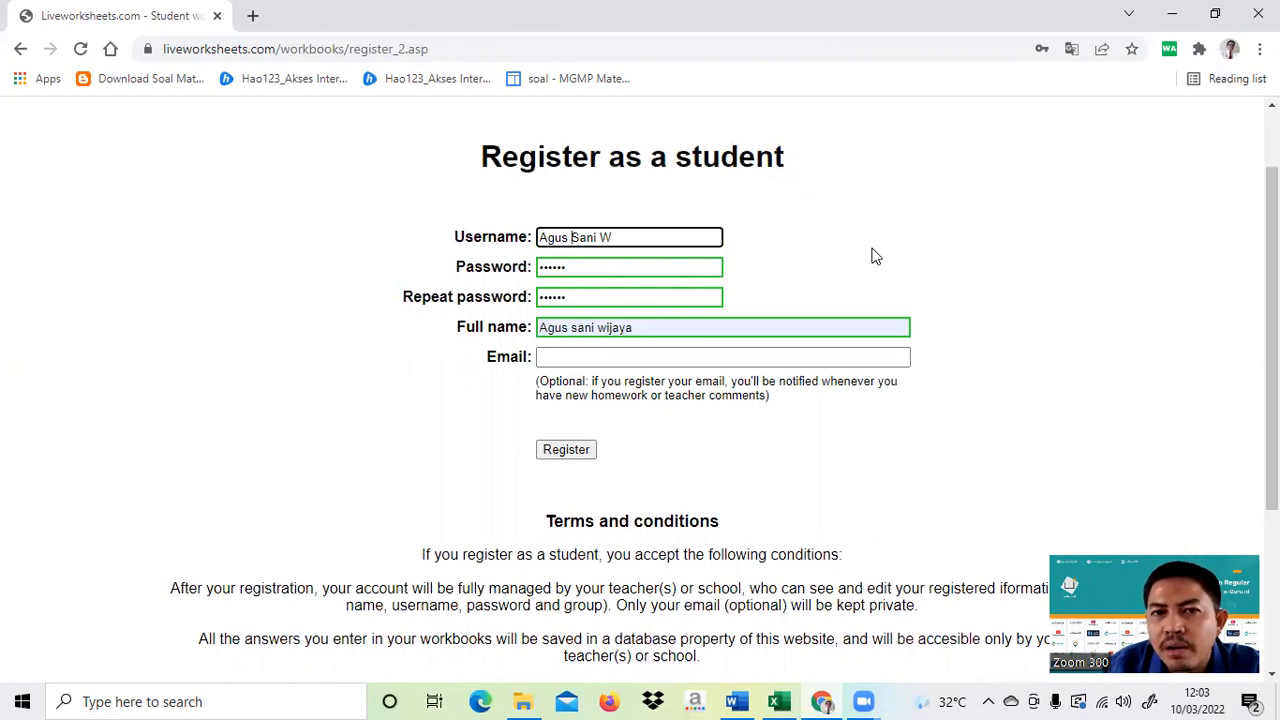
key("BackSpace")
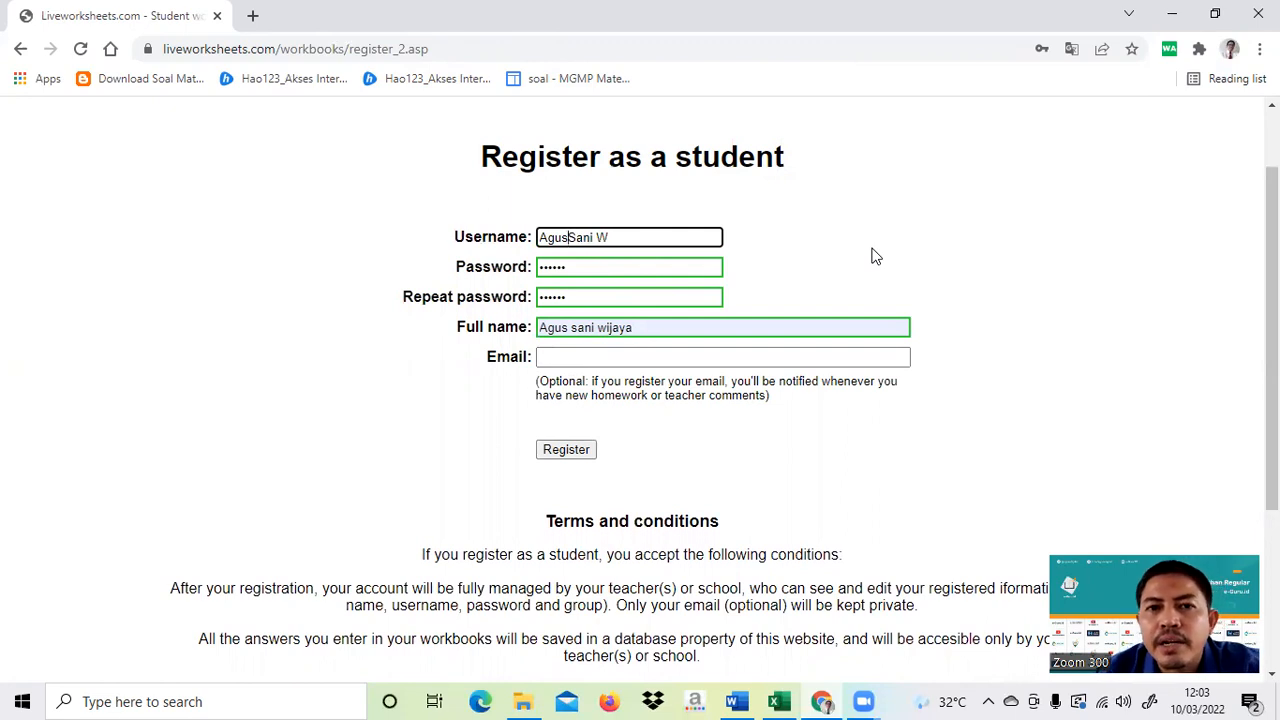
type("_")
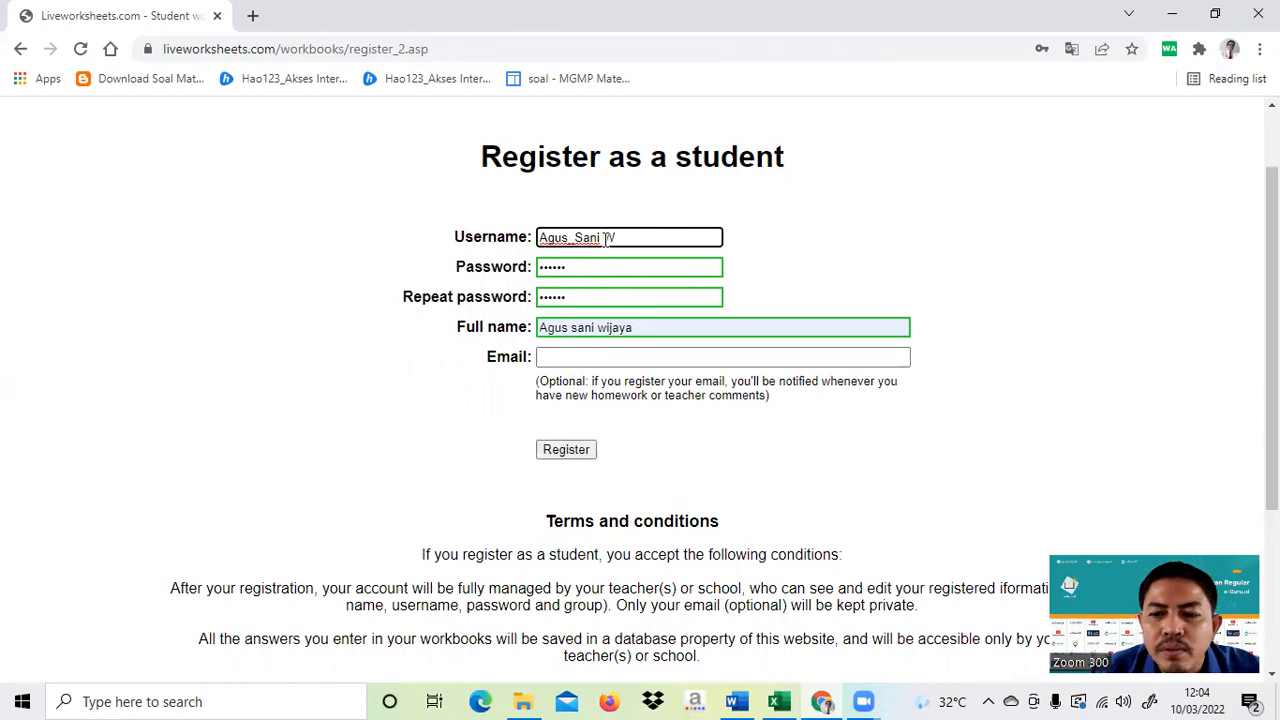
key("BackSpace")
type("_")
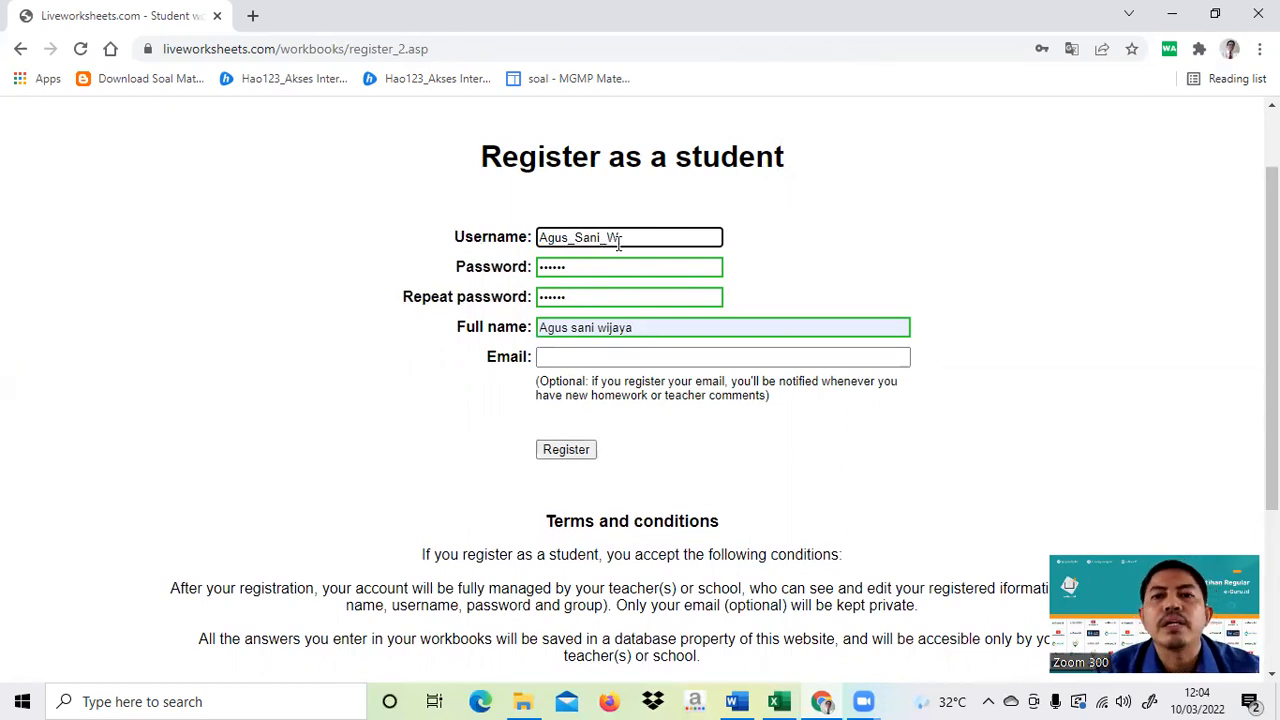
left_click(977, 247)
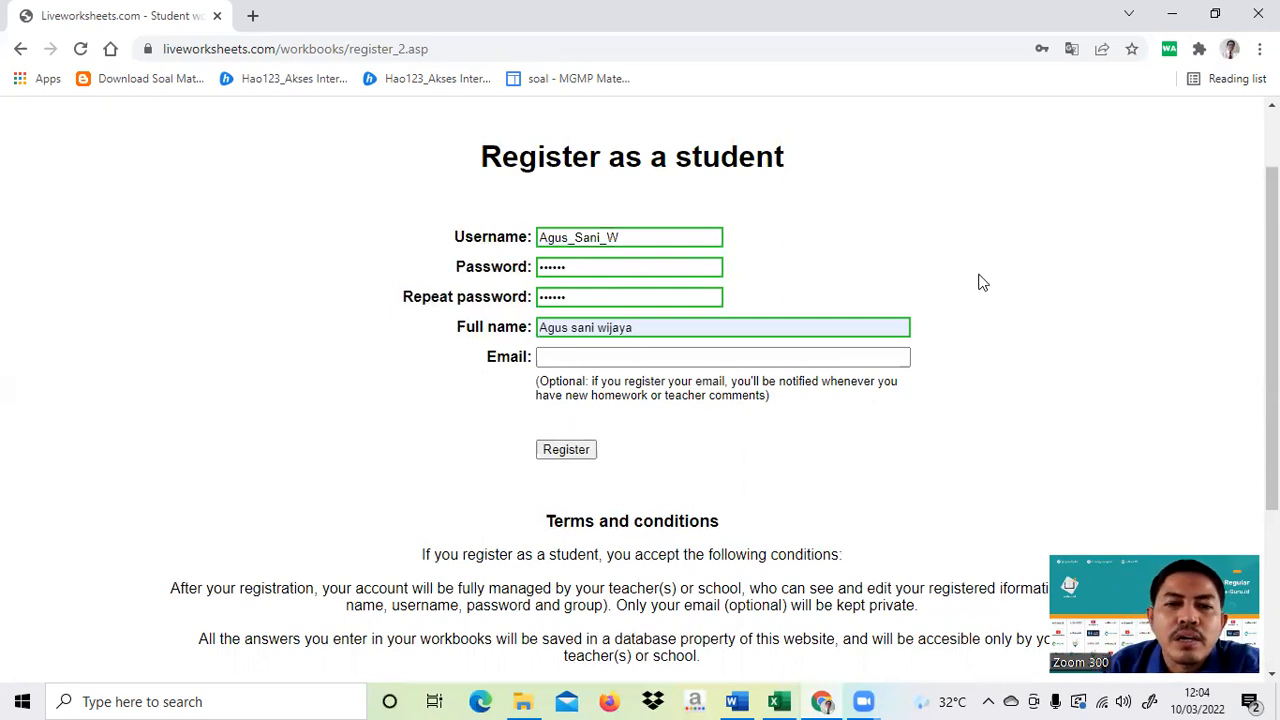
left_click(576, 452)
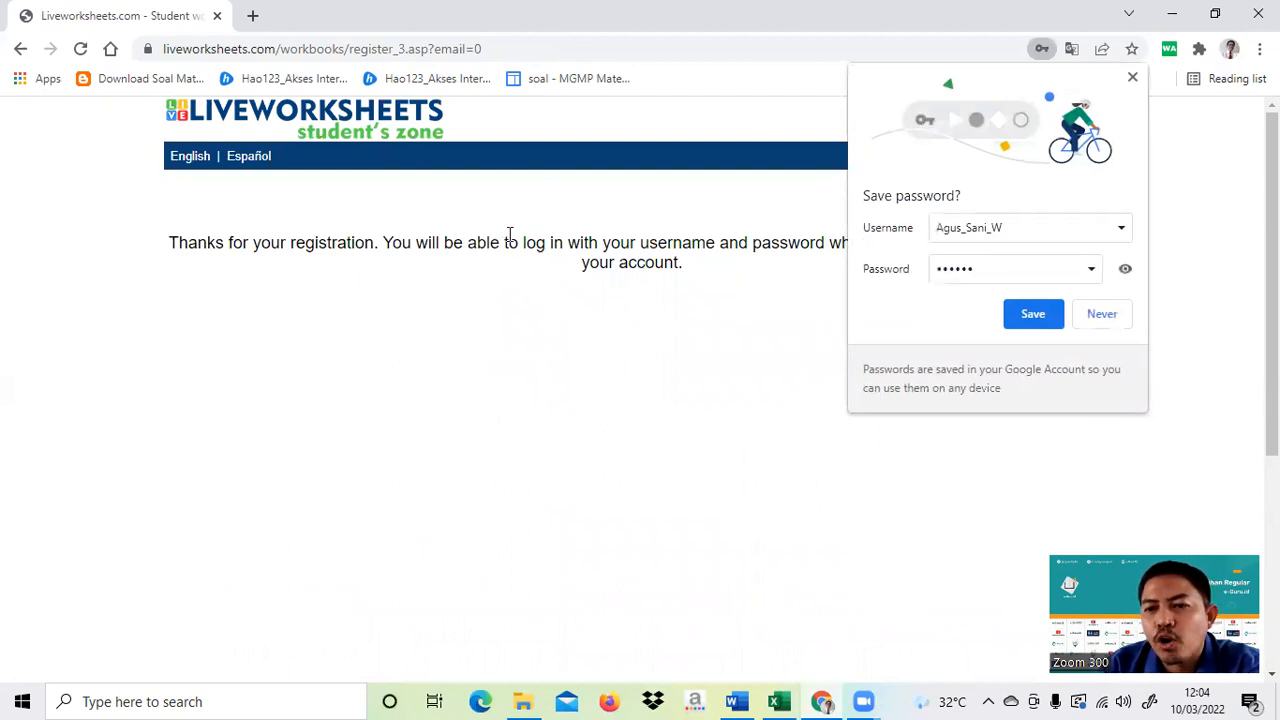
- Save the new student's login in Chrome and go back toward the Accept new students page
left_click(1031, 318)
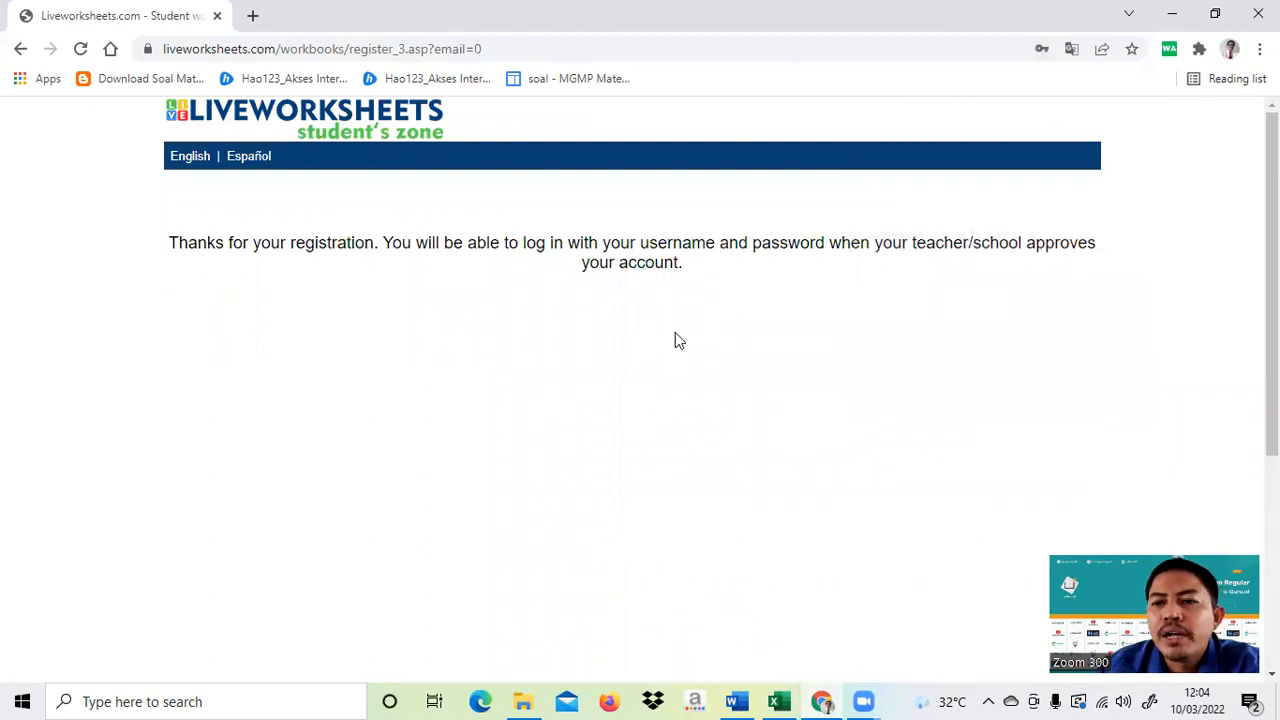
left_click(18, 50)
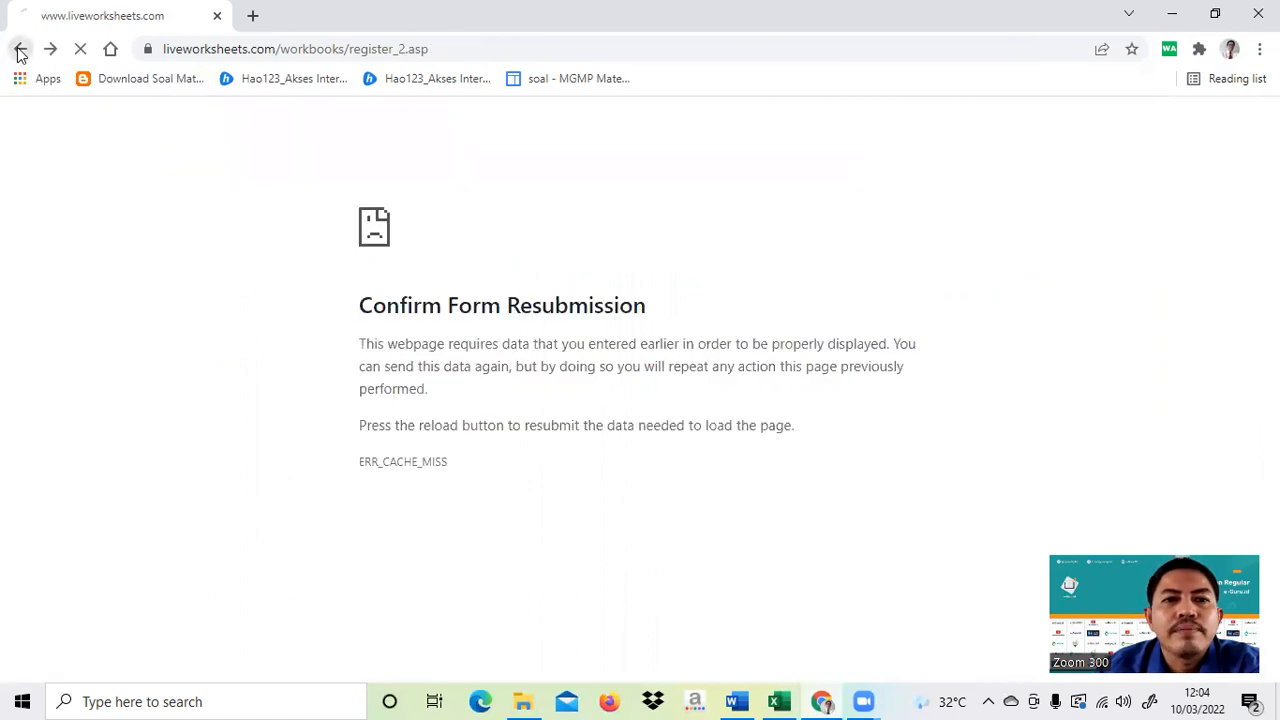
left_click(18, 50)
left_click(18, 50)
- Return to the Accept new students page and open the teacher account menu
left_click(18, 50)
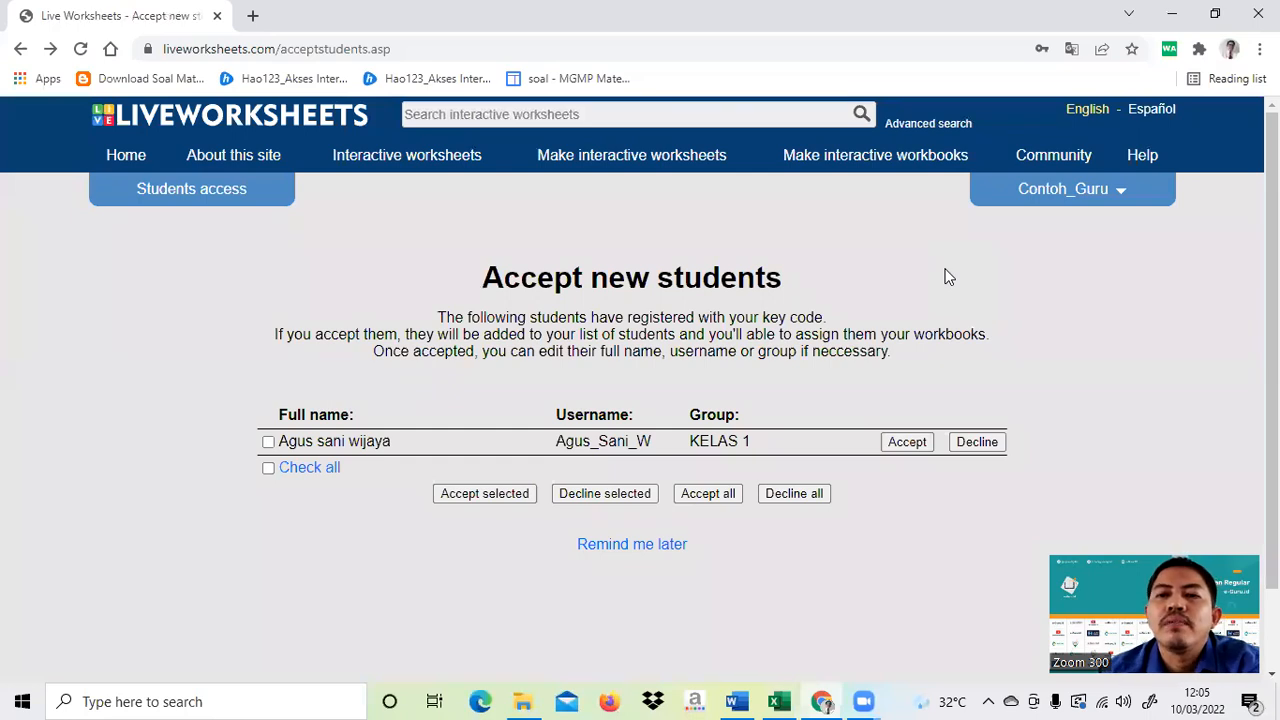
left_click(1076, 204)
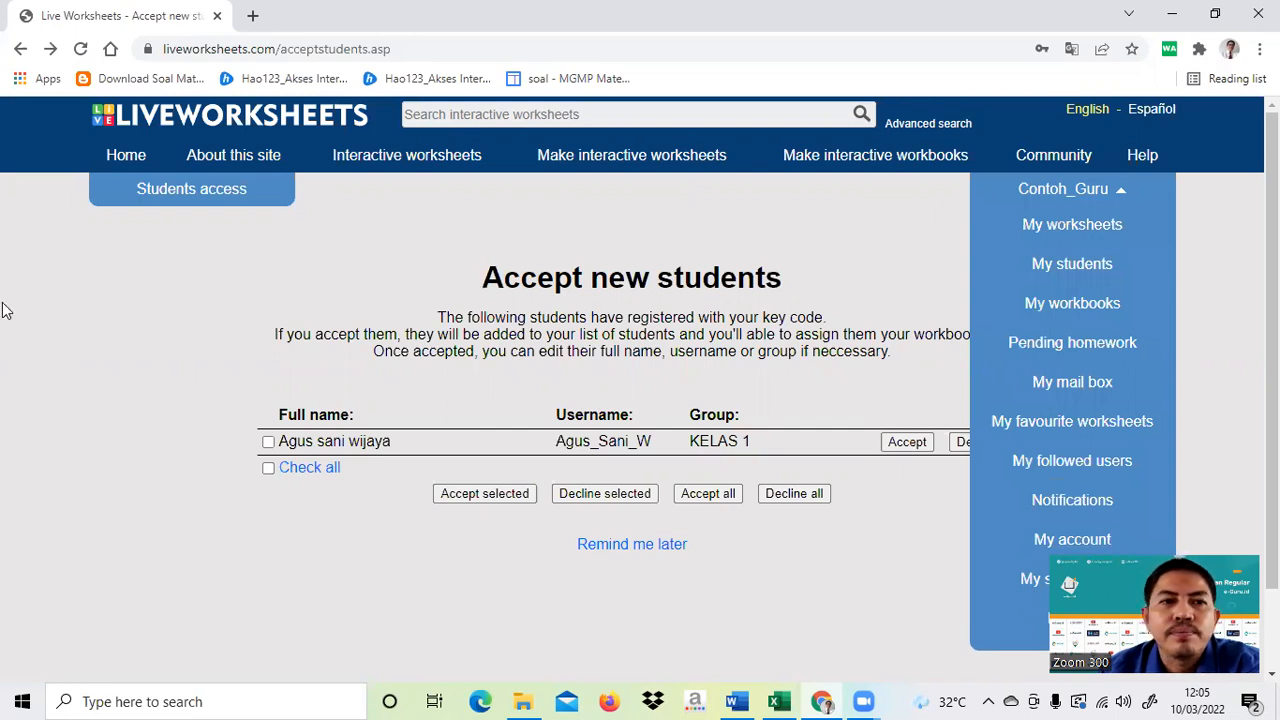
left_click(1096, 628)
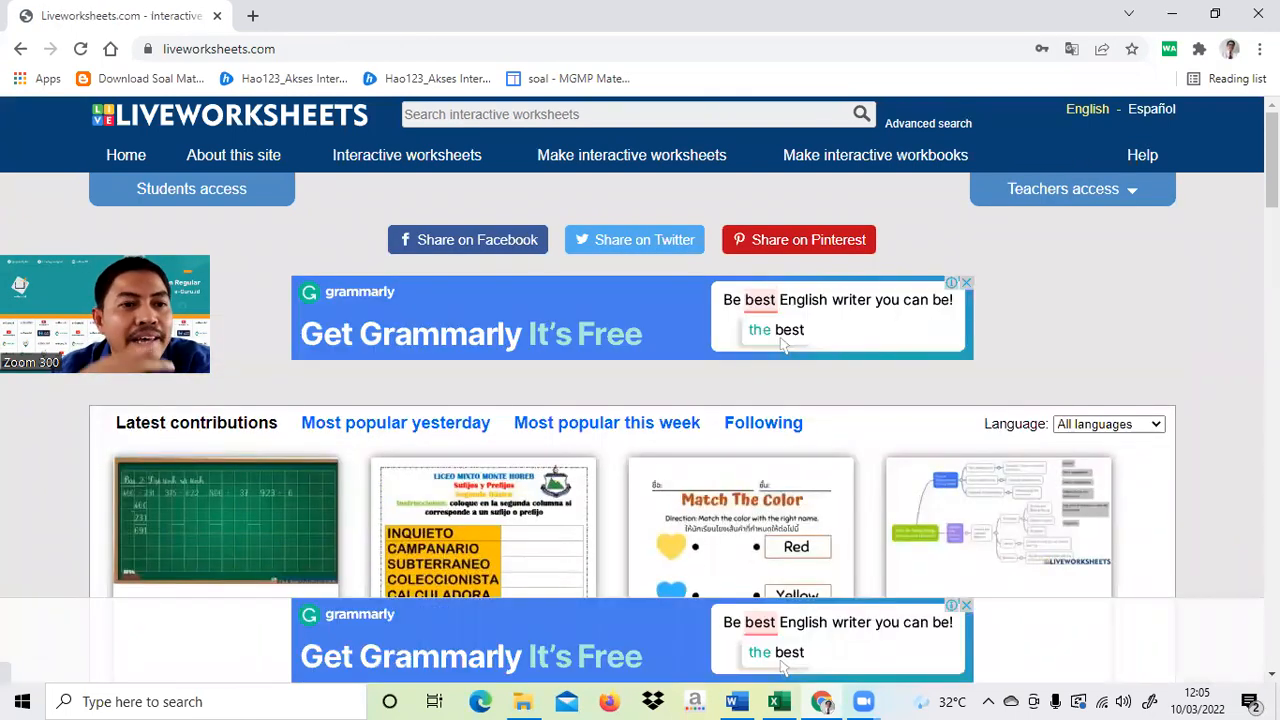
left_click(1094, 198)
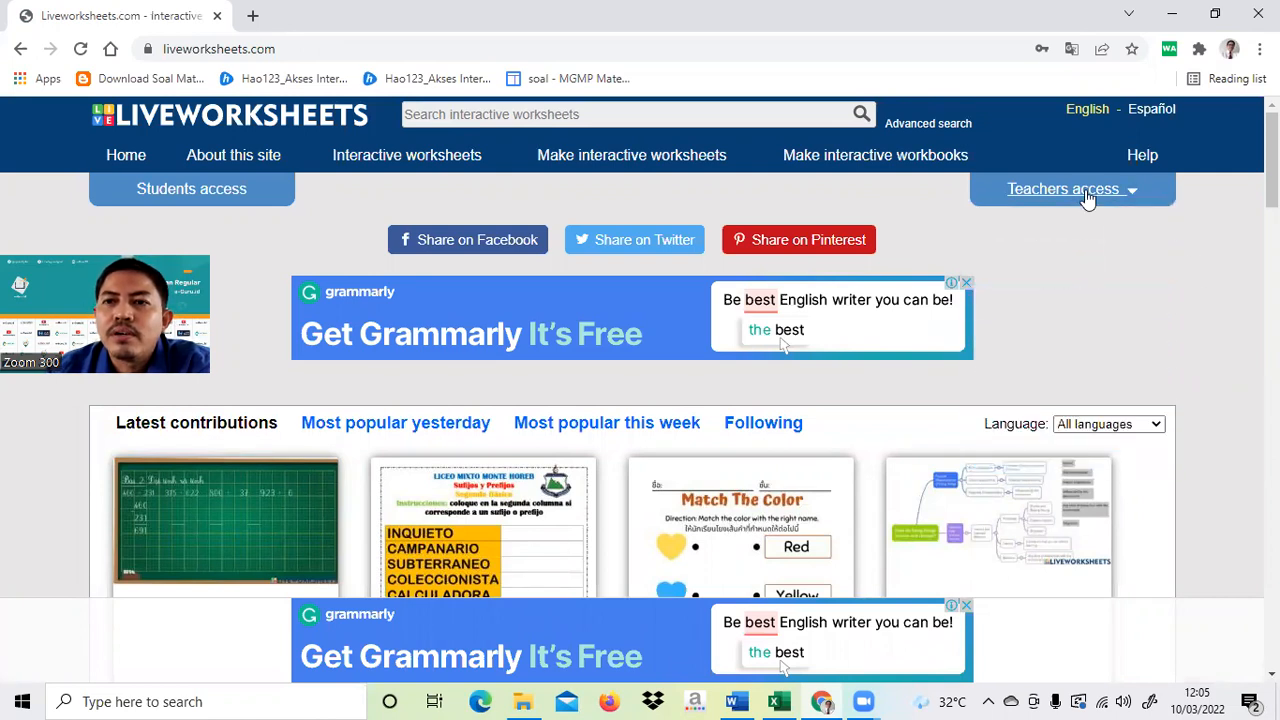
left_click(1086, 198)
left_click(1083, 248)
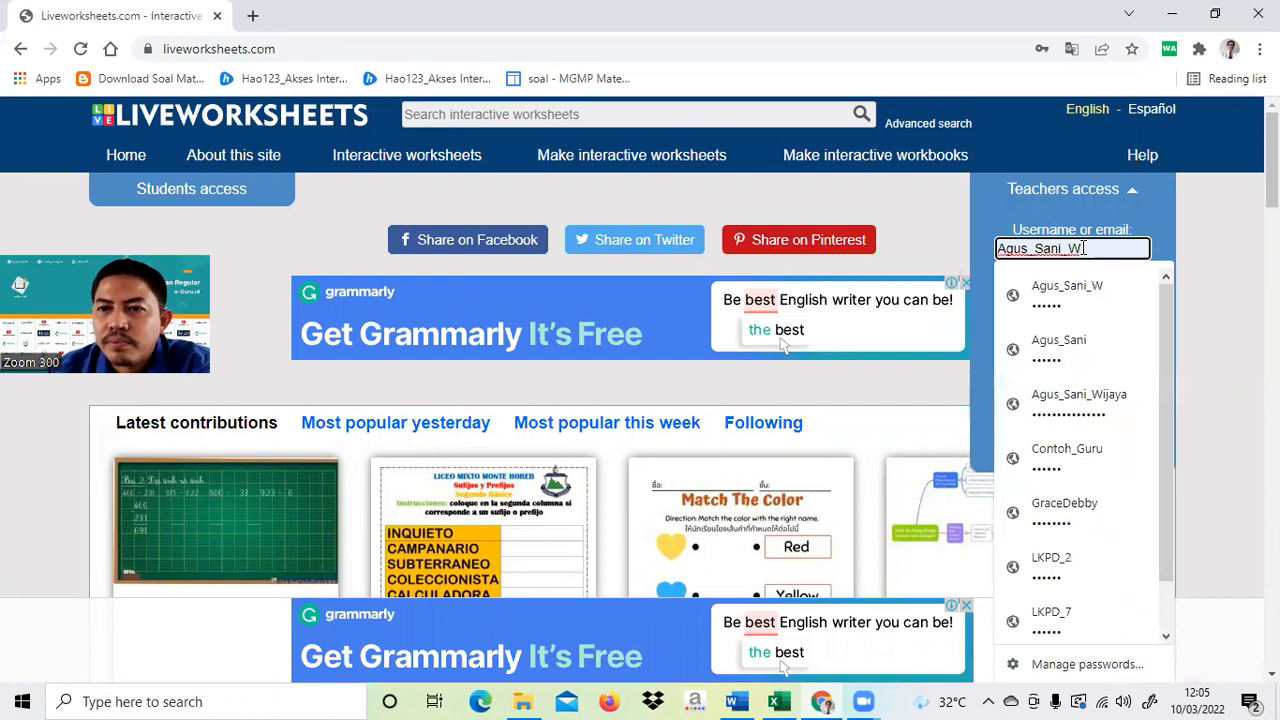
left_click(1104, 450)
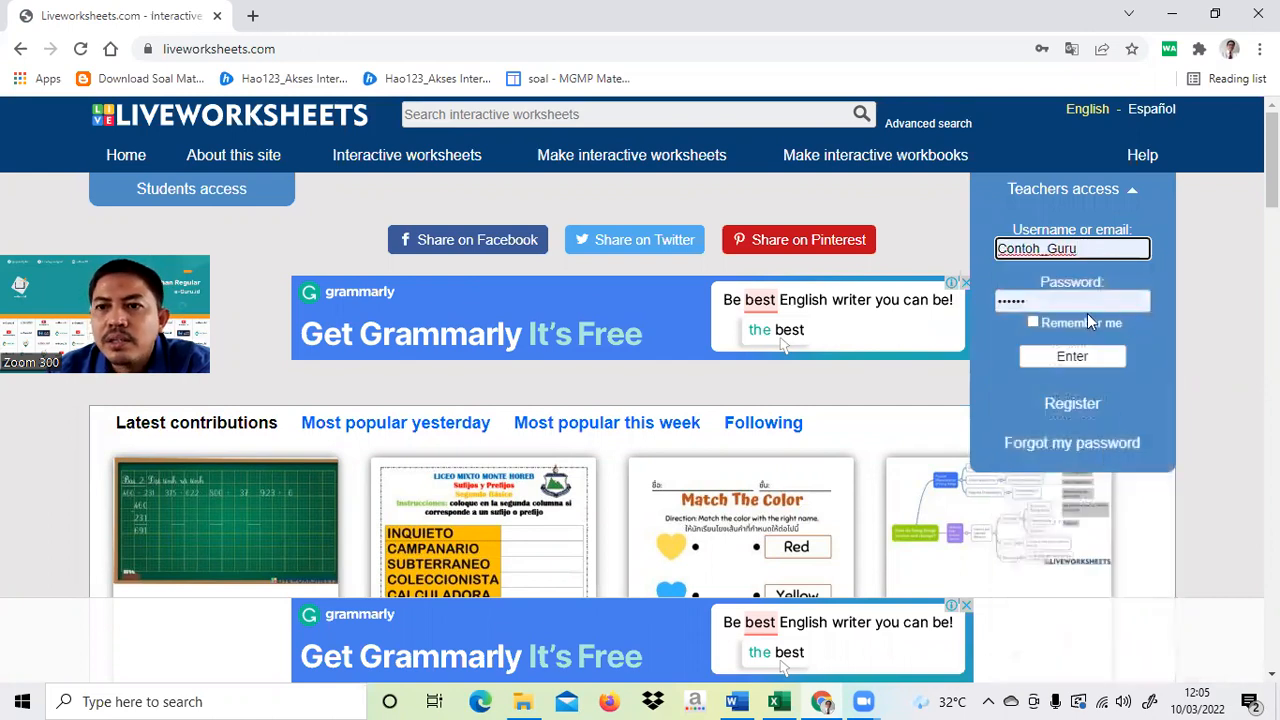
left_click(1080, 363)
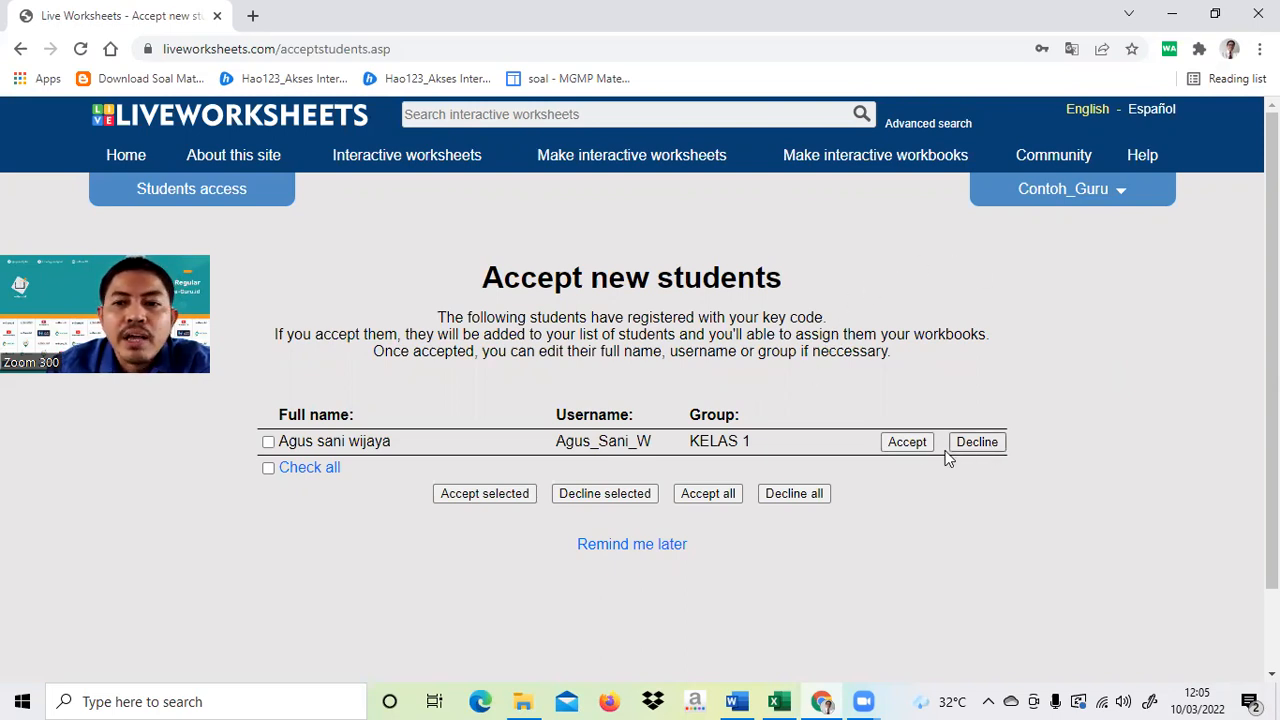
- Accept the self-registered student and confirm KELAS 1 on My students now lists four students
left_click(907, 443)
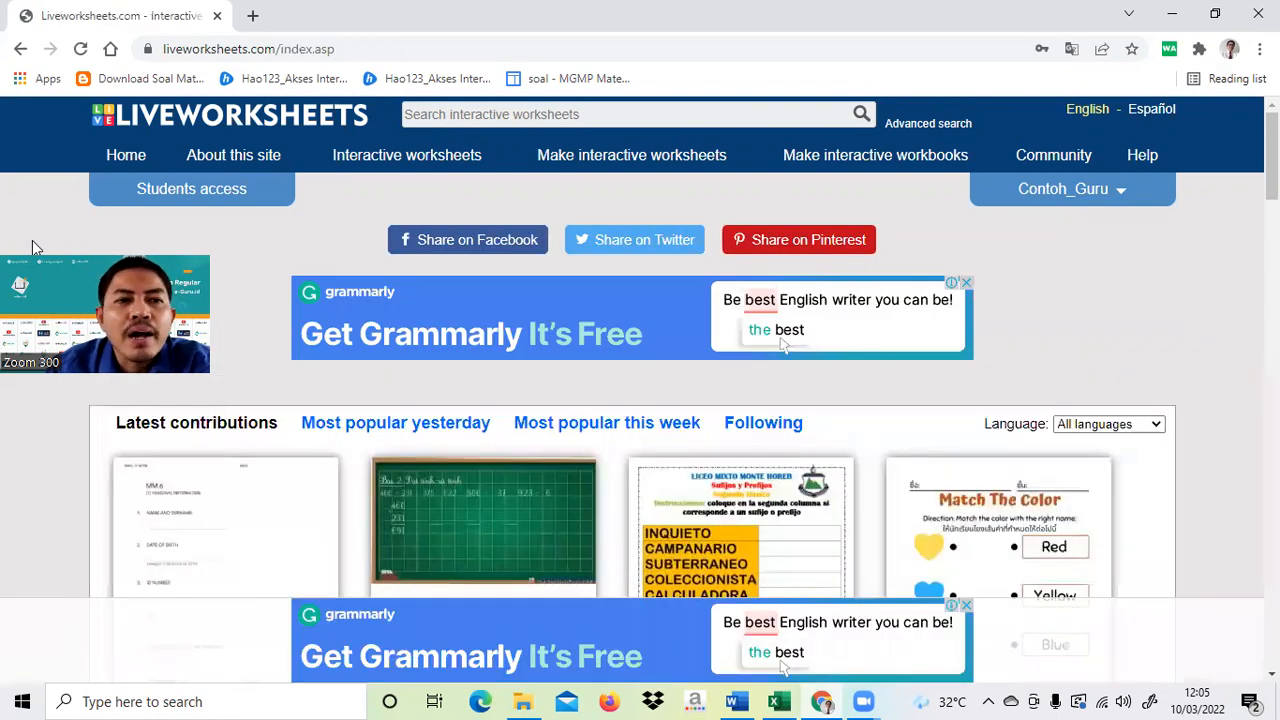
left_click(1100, 193)
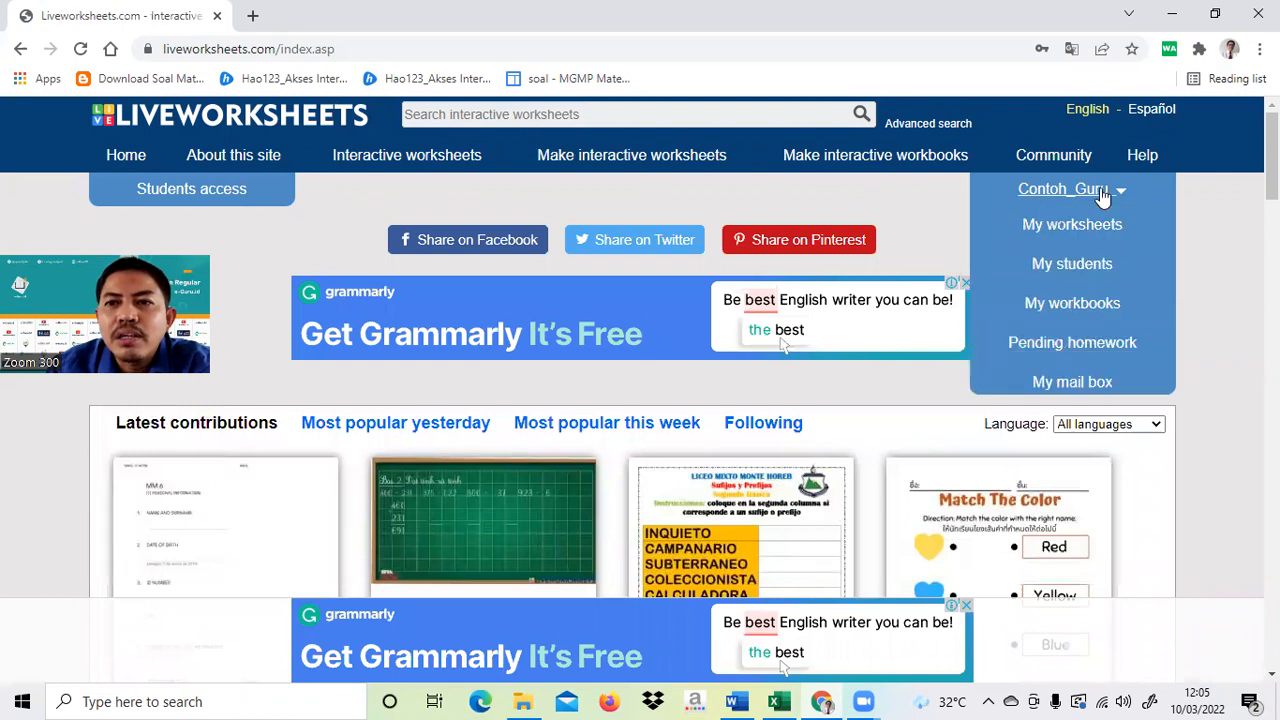
left_click(1088, 265)
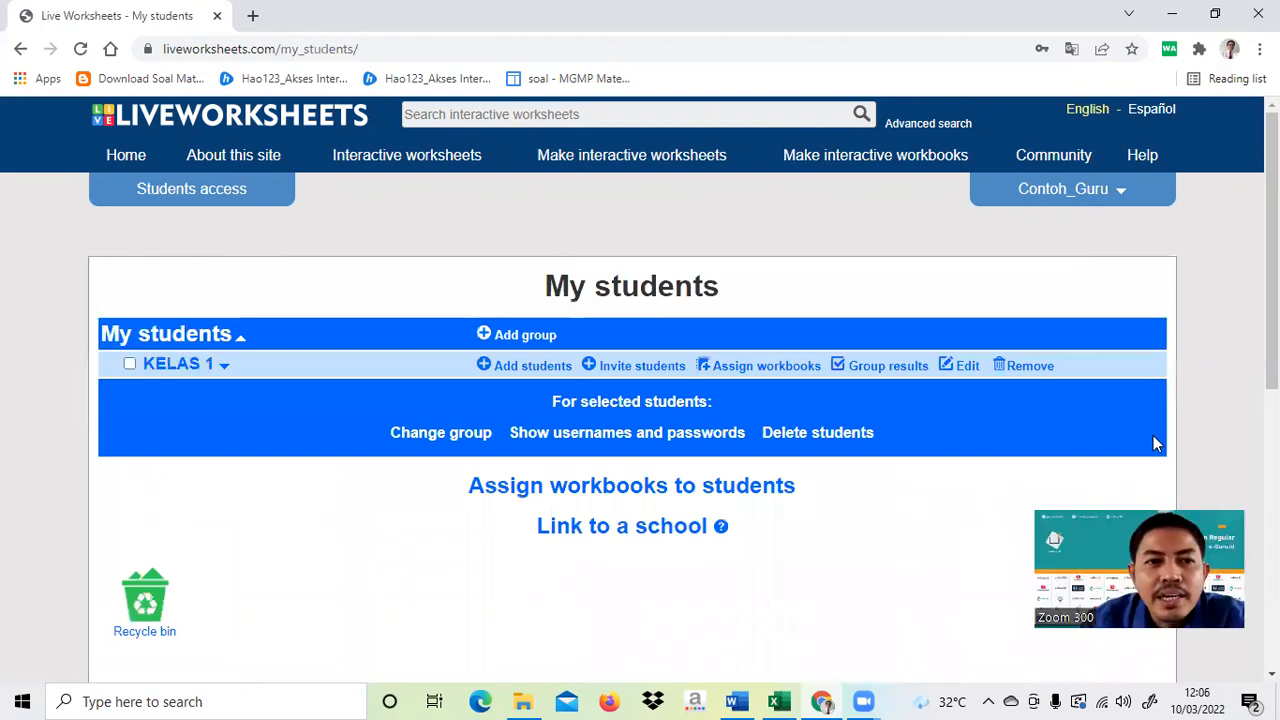
left_click(226, 368)
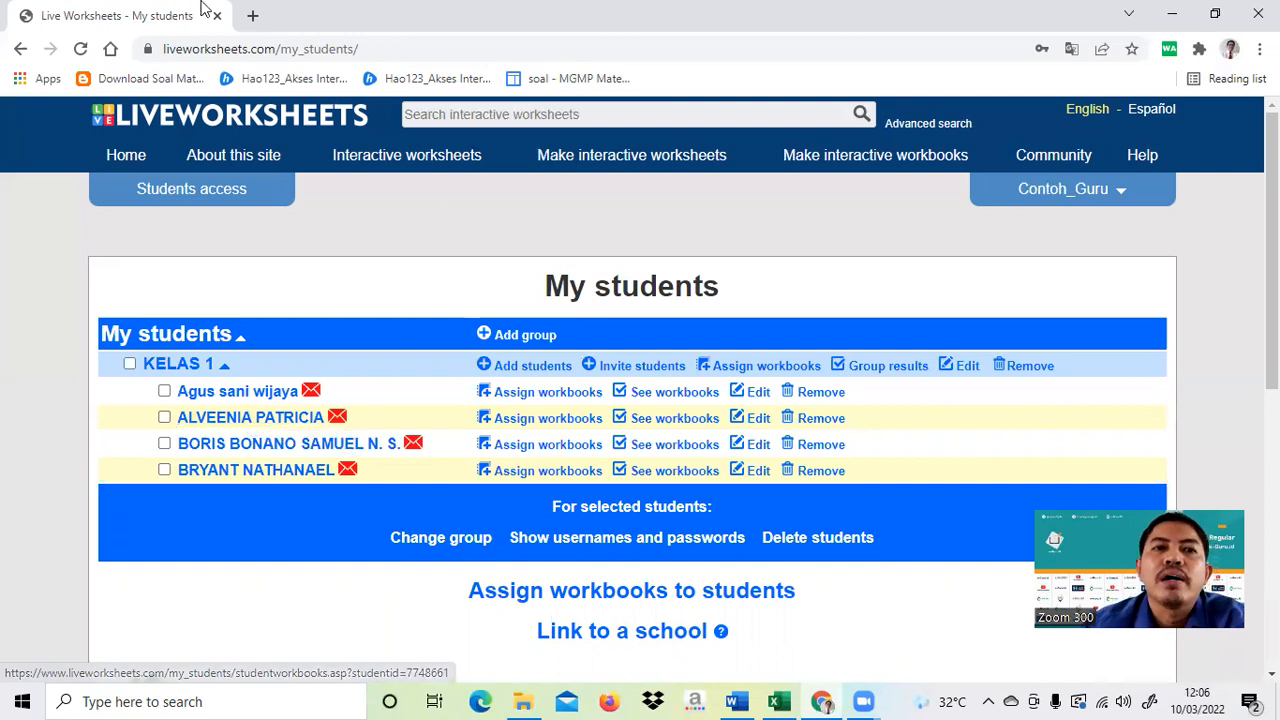
left_click(252, 16)
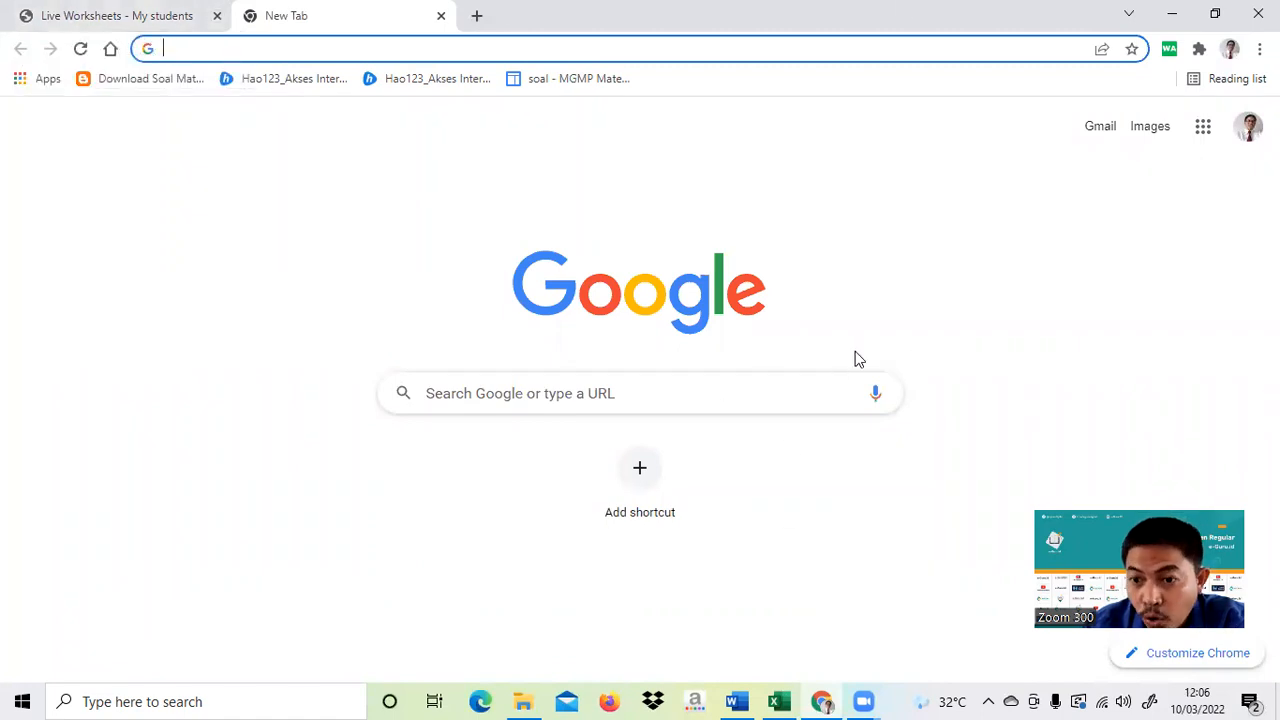
- Search Google for 'liveworksheets' and open the Liveworksheets.com home page
left_click(573, 385)
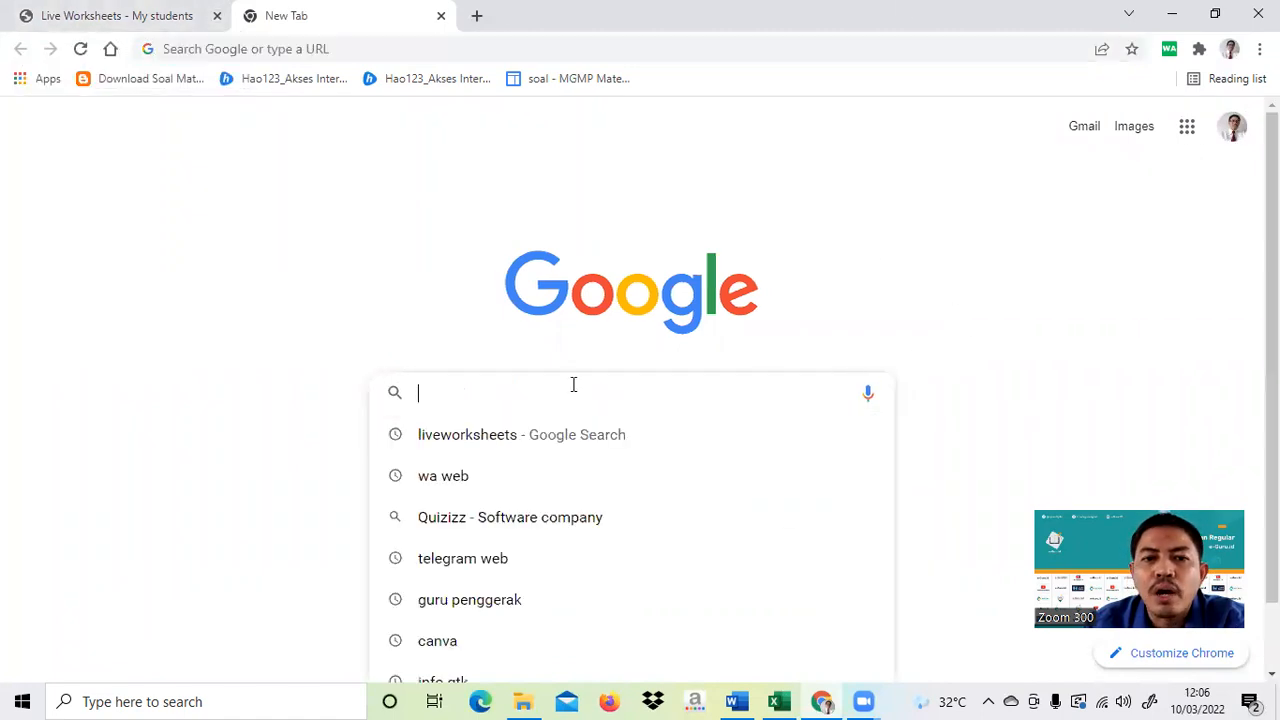
left_click(489, 446)
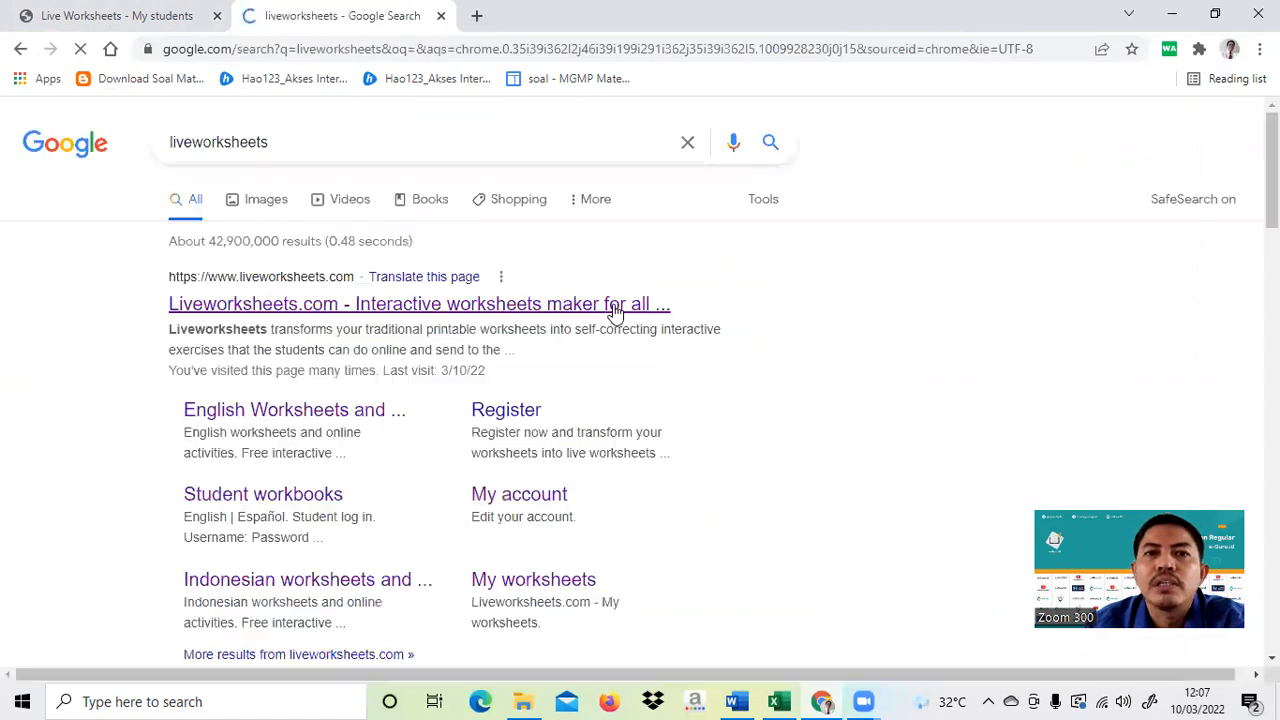
left_click(443, 313)
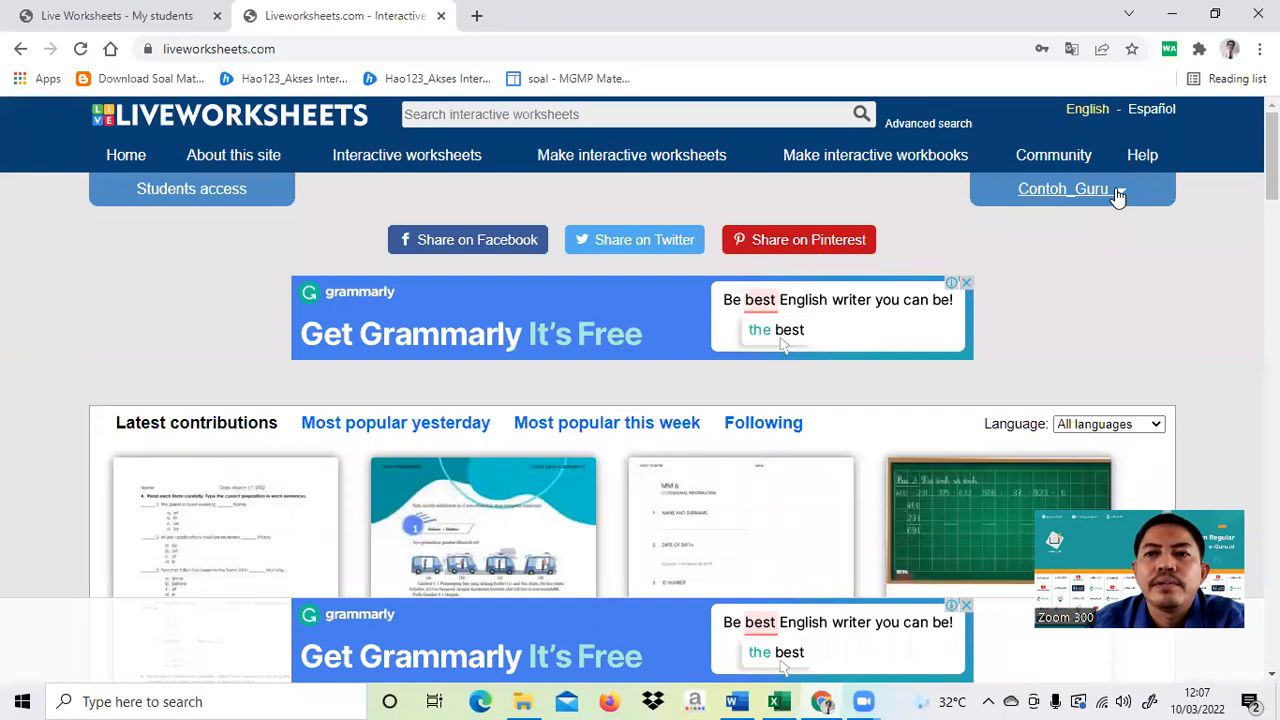
- Log out of the teacher account and open the Students access log-in page
left_click(1118, 197)
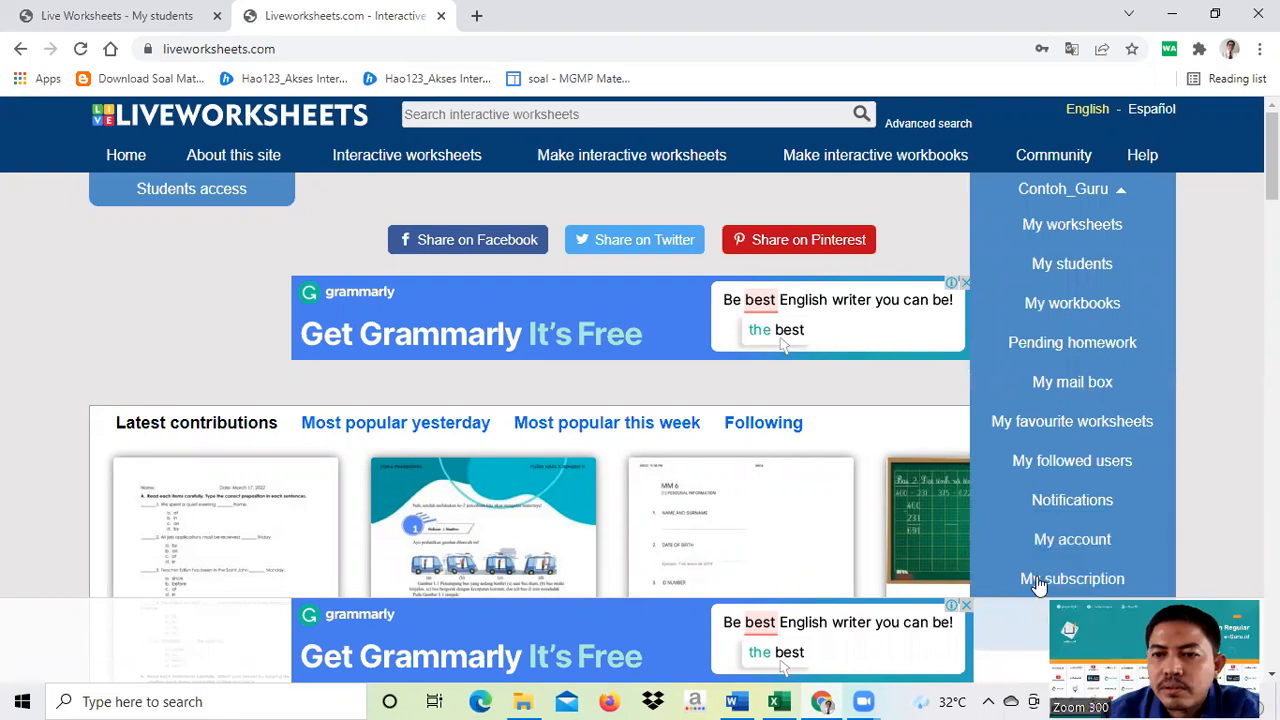
scroll(1023, 542, "down", 3)
left_click(1073, 338)
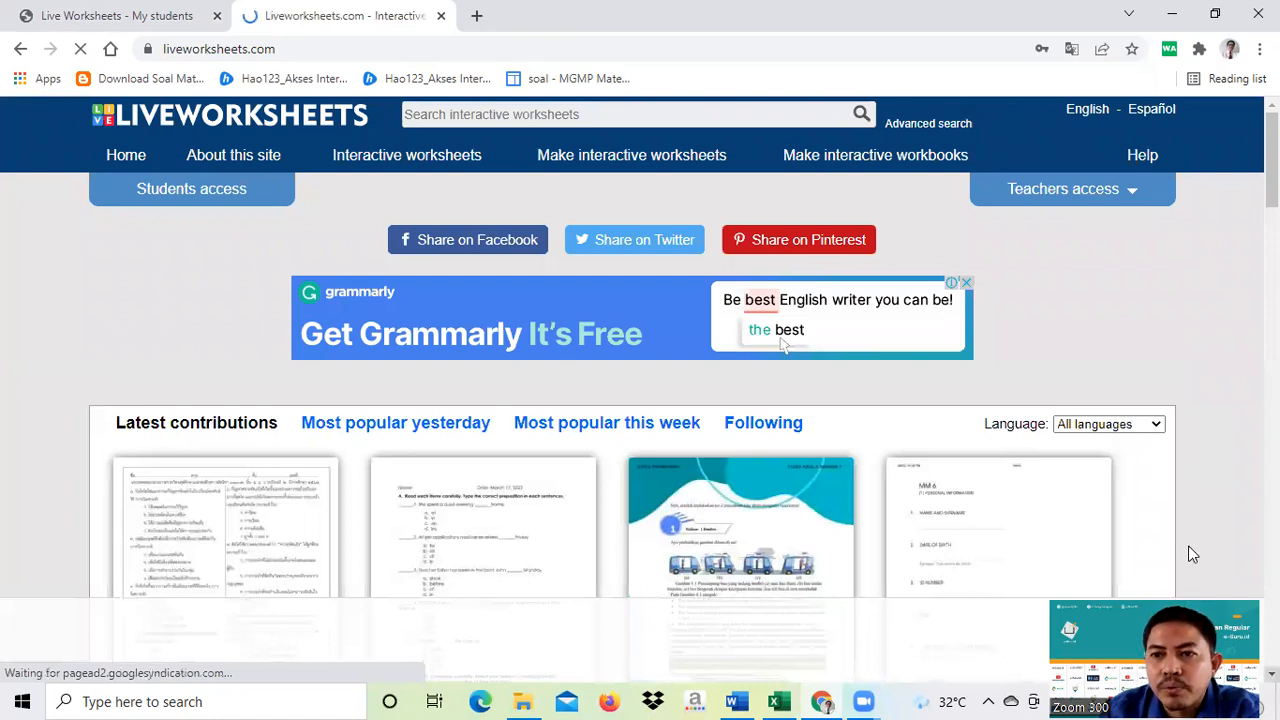
left_click_drag(1196, 602, 1180, 270)
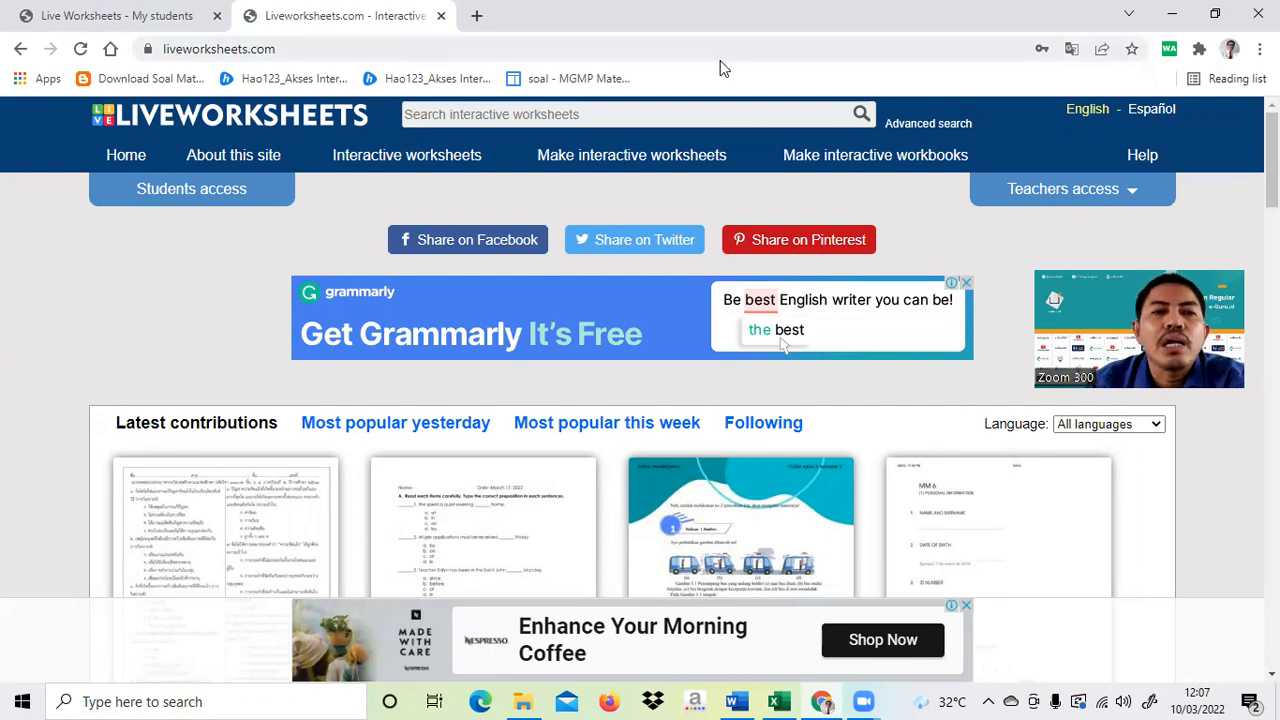
left_click(231, 196)
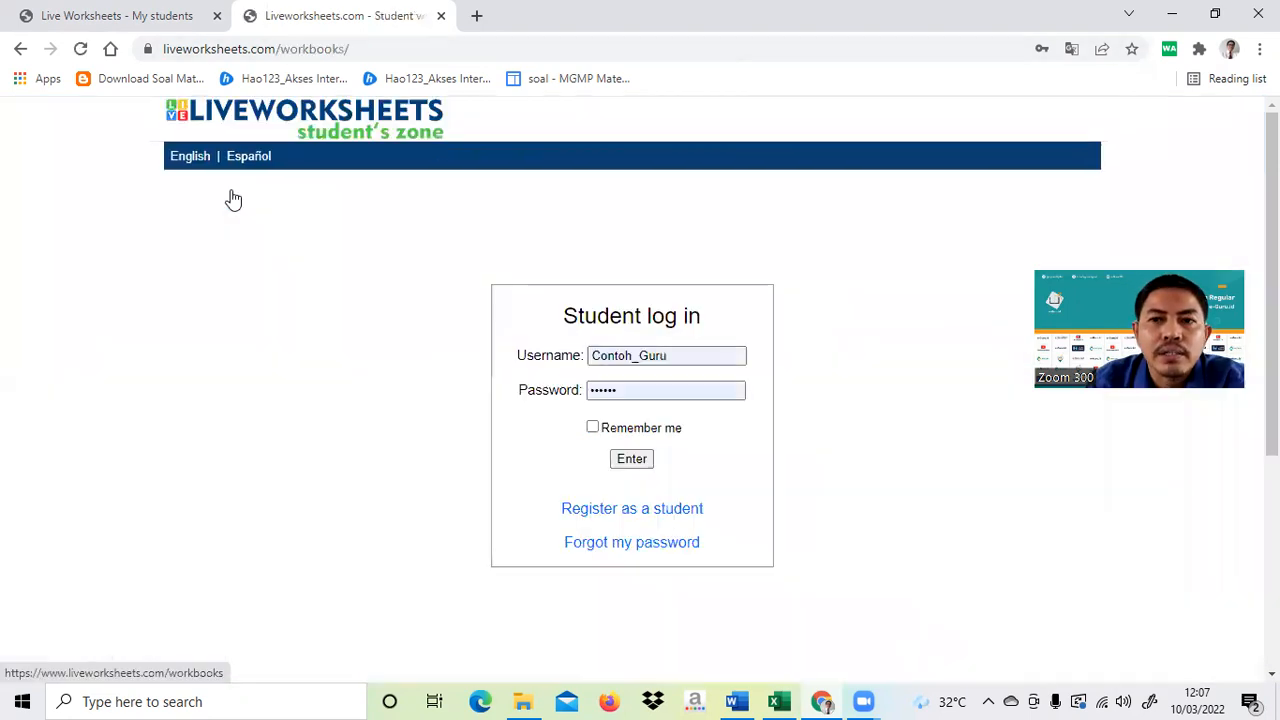
- Select the prefilled username in the student log-in form and dismiss the saved-login suggestions
left_click(689, 353)
left_click_drag(689, 353, 543, 343)
left_click(690, 362)
left_click_drag(675, 357, 573, 358)
left_click(692, 358)
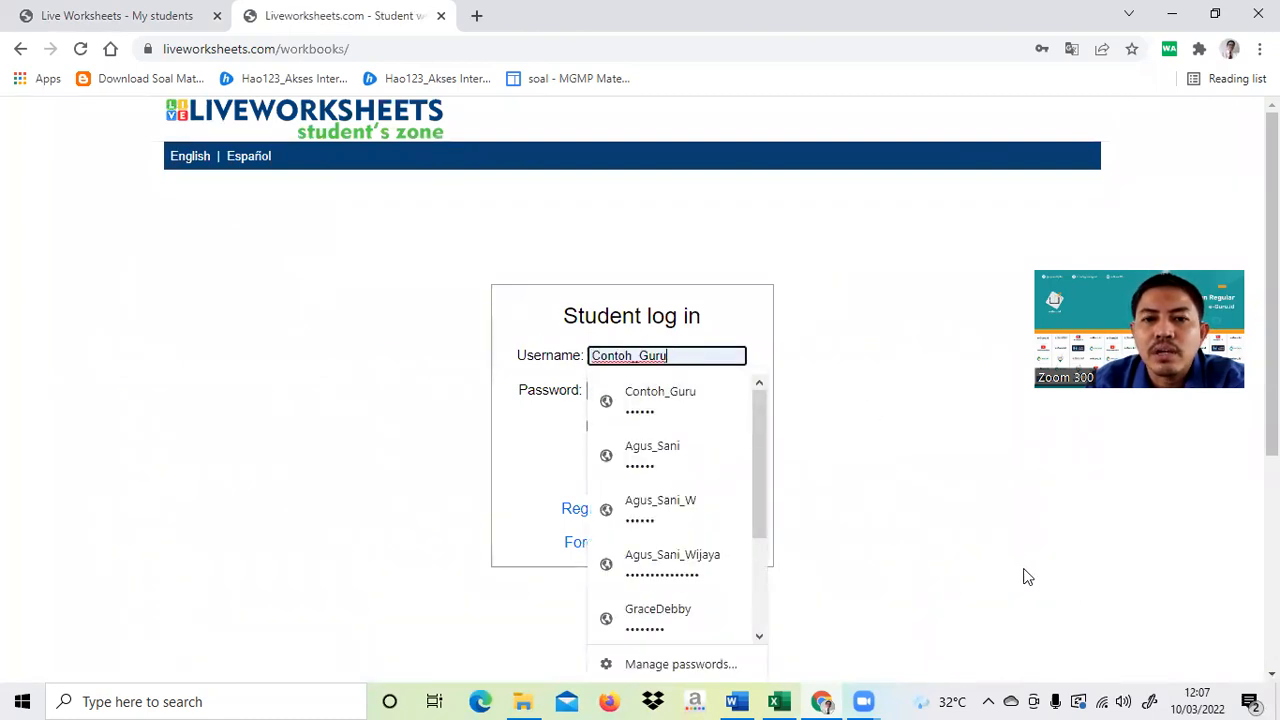
left_click(932, 541)
- Copy the first student's name from cell B4 of the Excel class list for the username
left_click(780, 699)
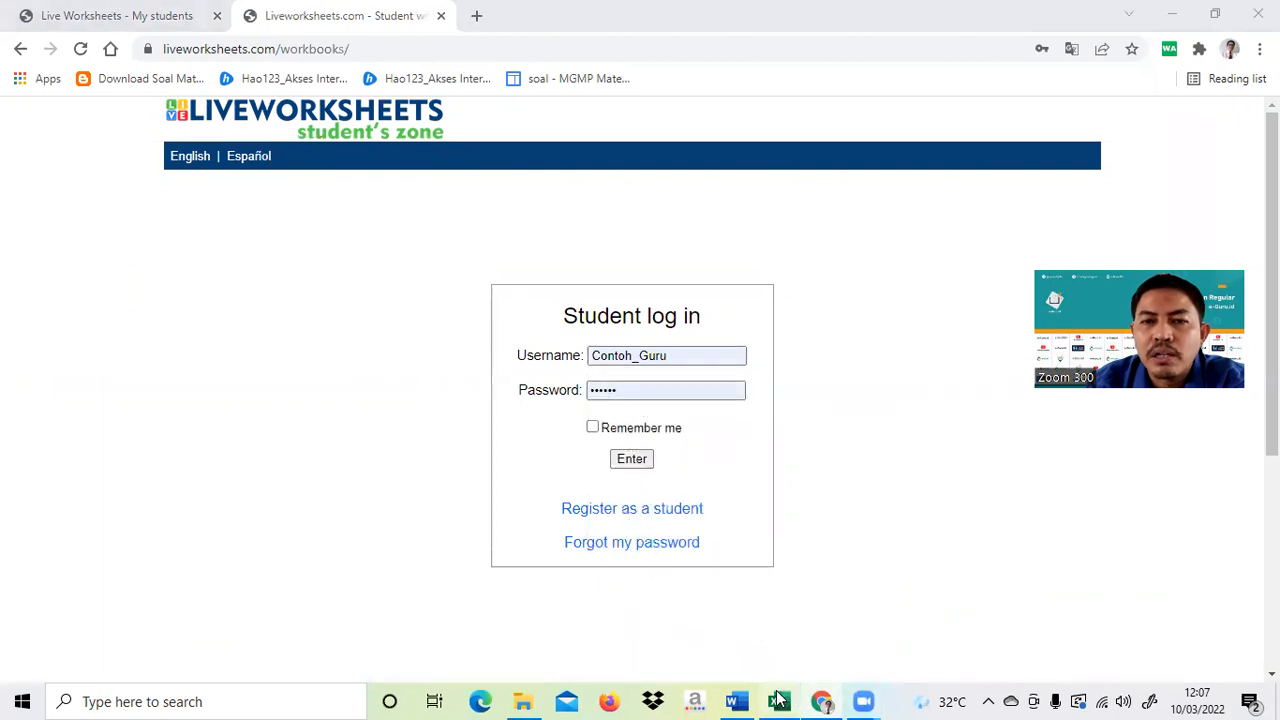
left_click(188, 279)
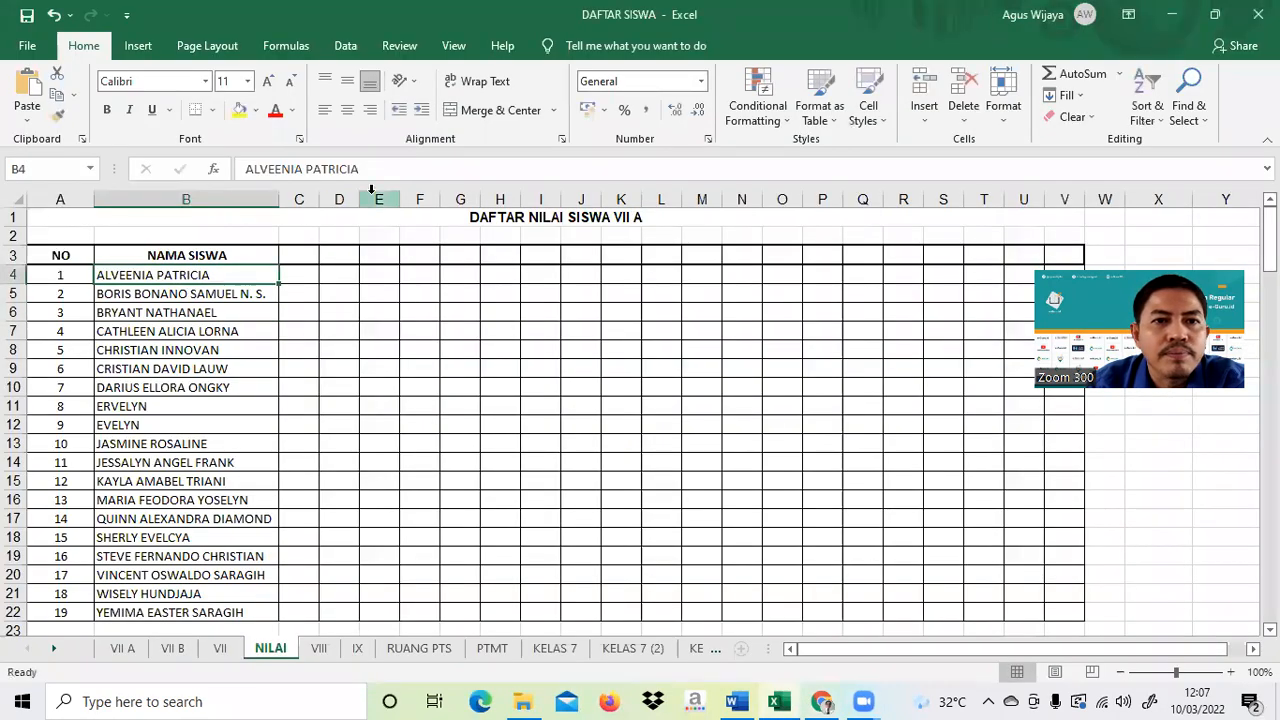
left_click_drag(366, 168, 206, 174)
key("ctrl+c")
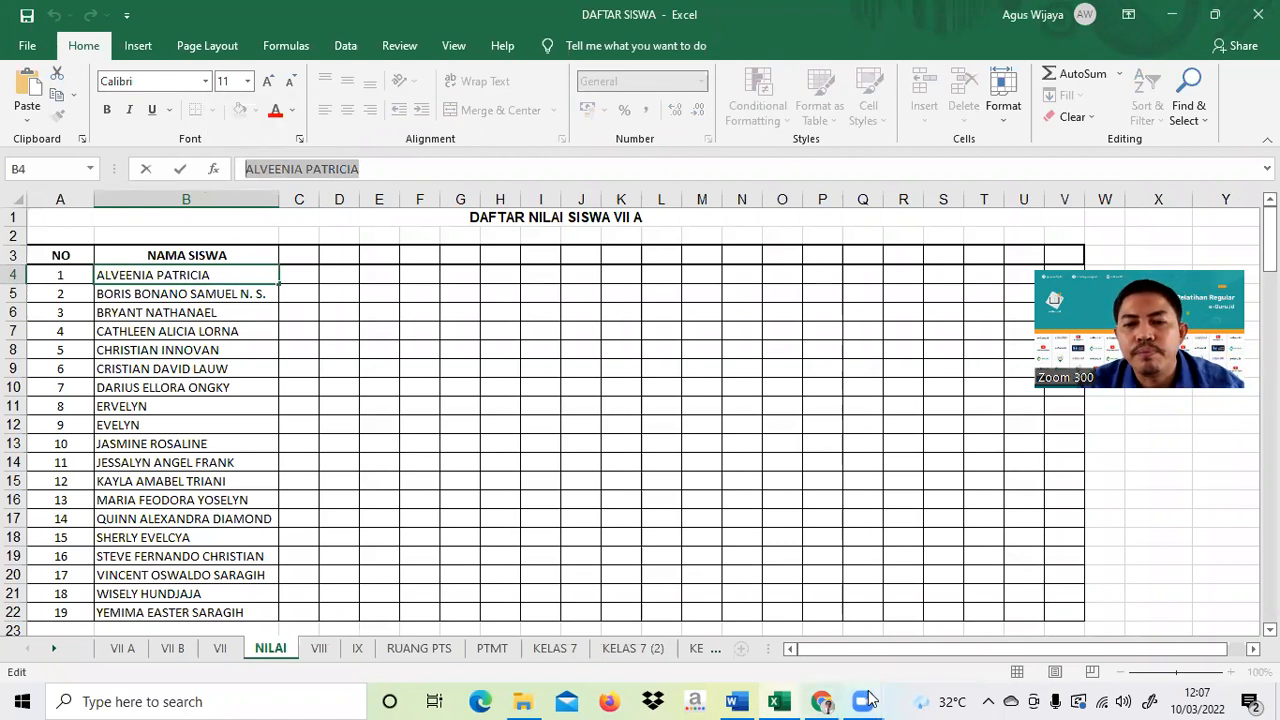
left_click(820, 701)
left_click(675, 356)
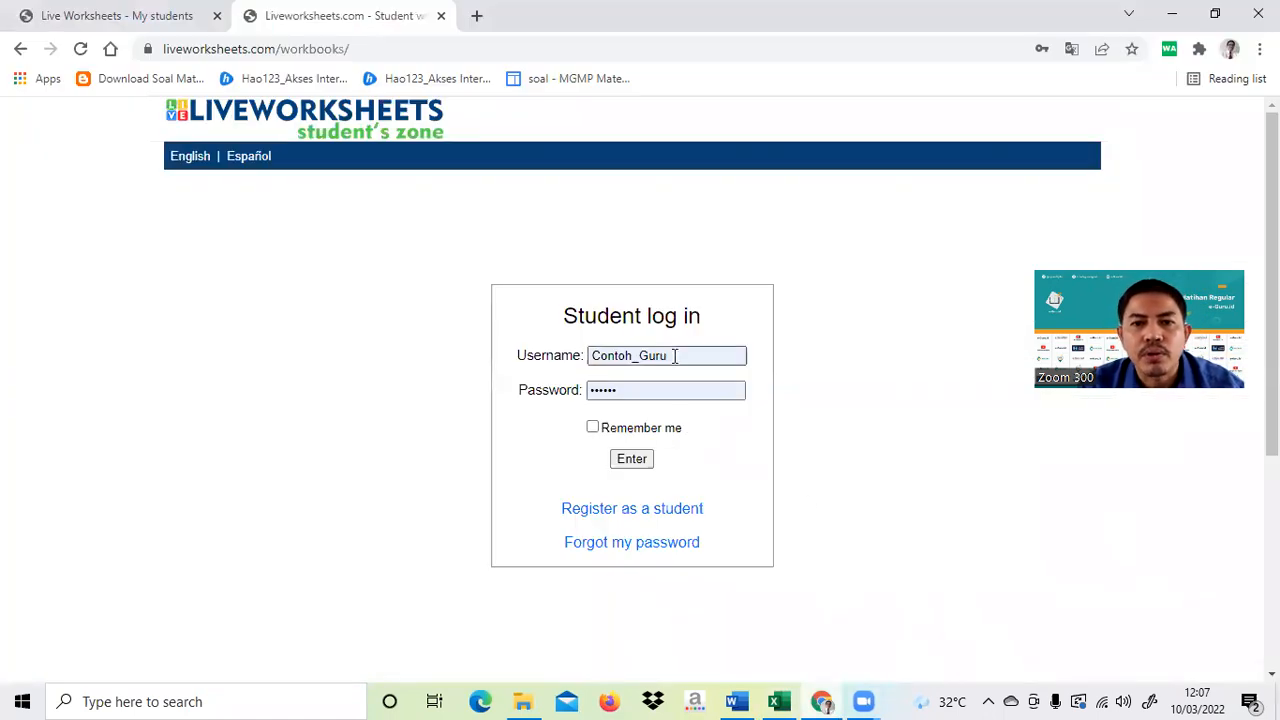
- Log in to the student zone with the pasted student name and its password, then log out
key("ctrl+a")
key("ctrl+v")
left_click(626, 390)
key("ctrl+a")
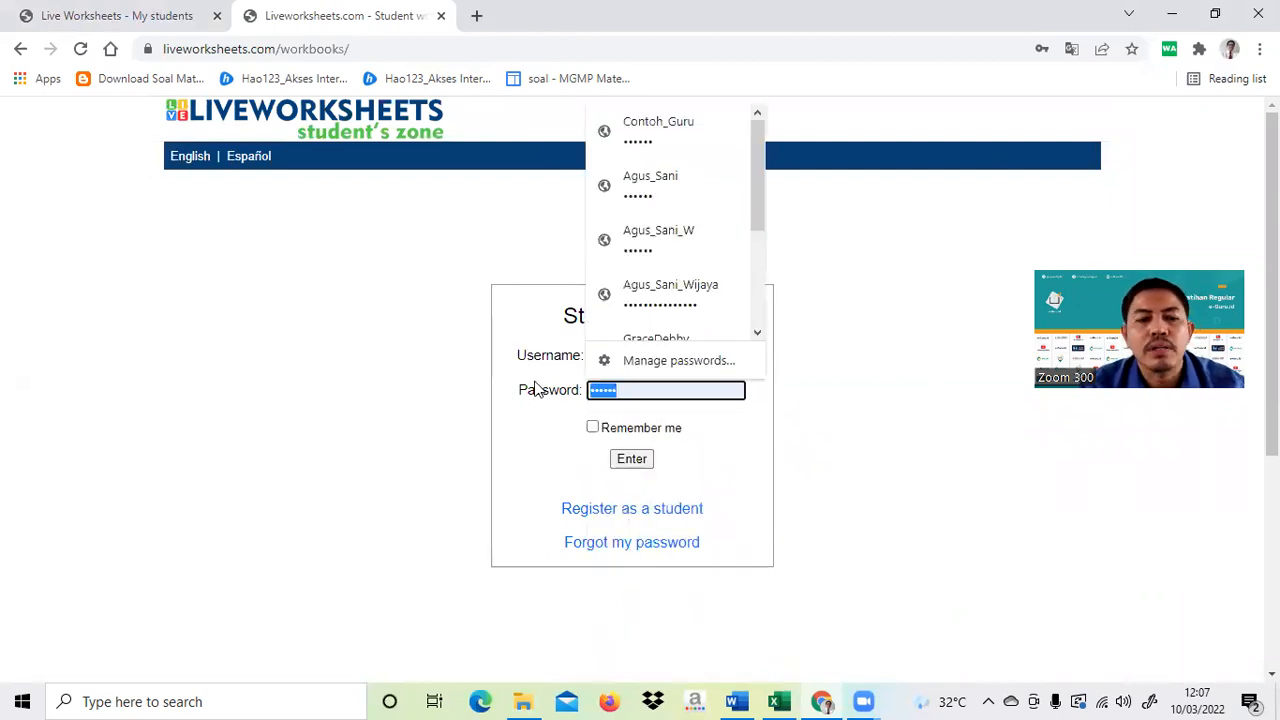
type("•••••")
left_click(643, 463)
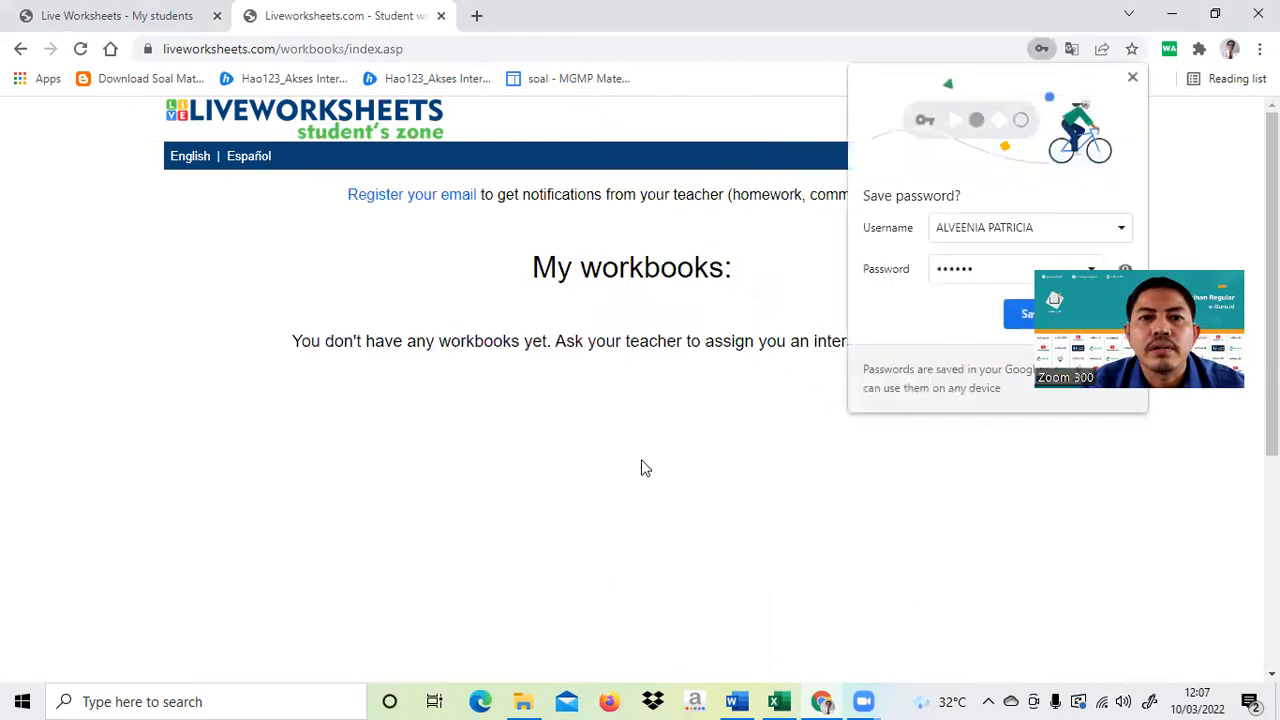
left_click(1132, 78)
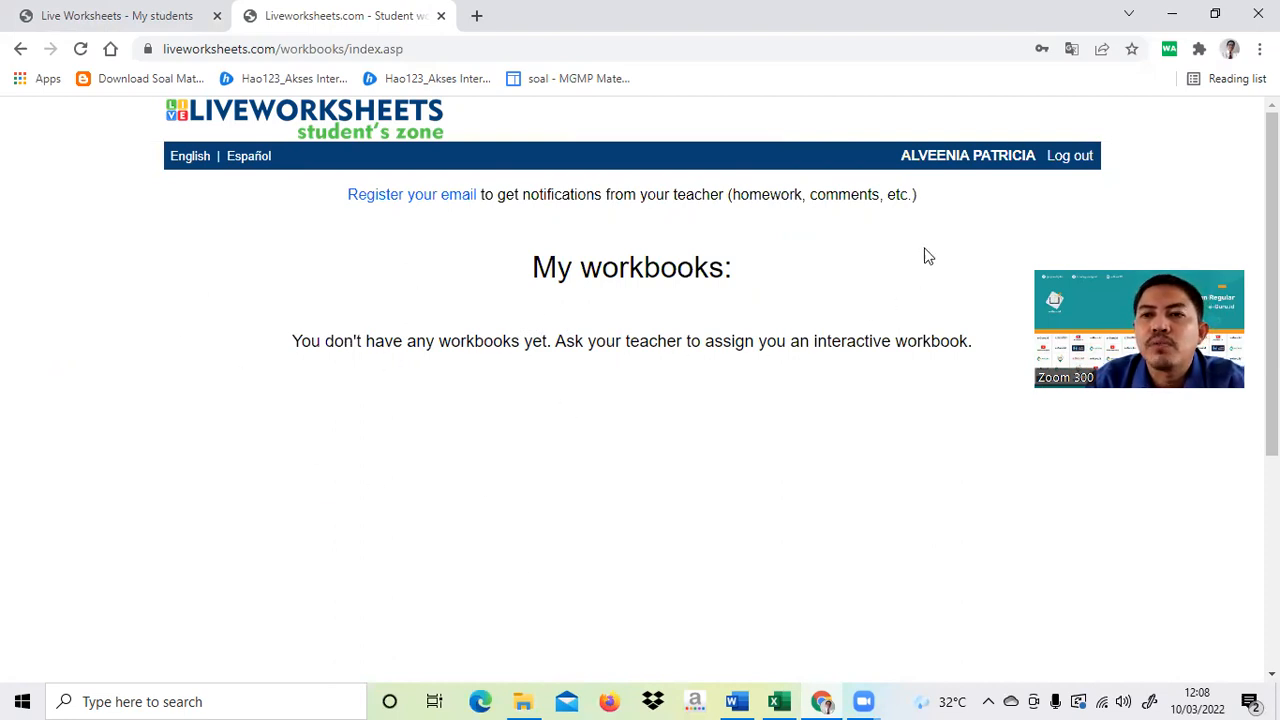
left_click(1061, 160)
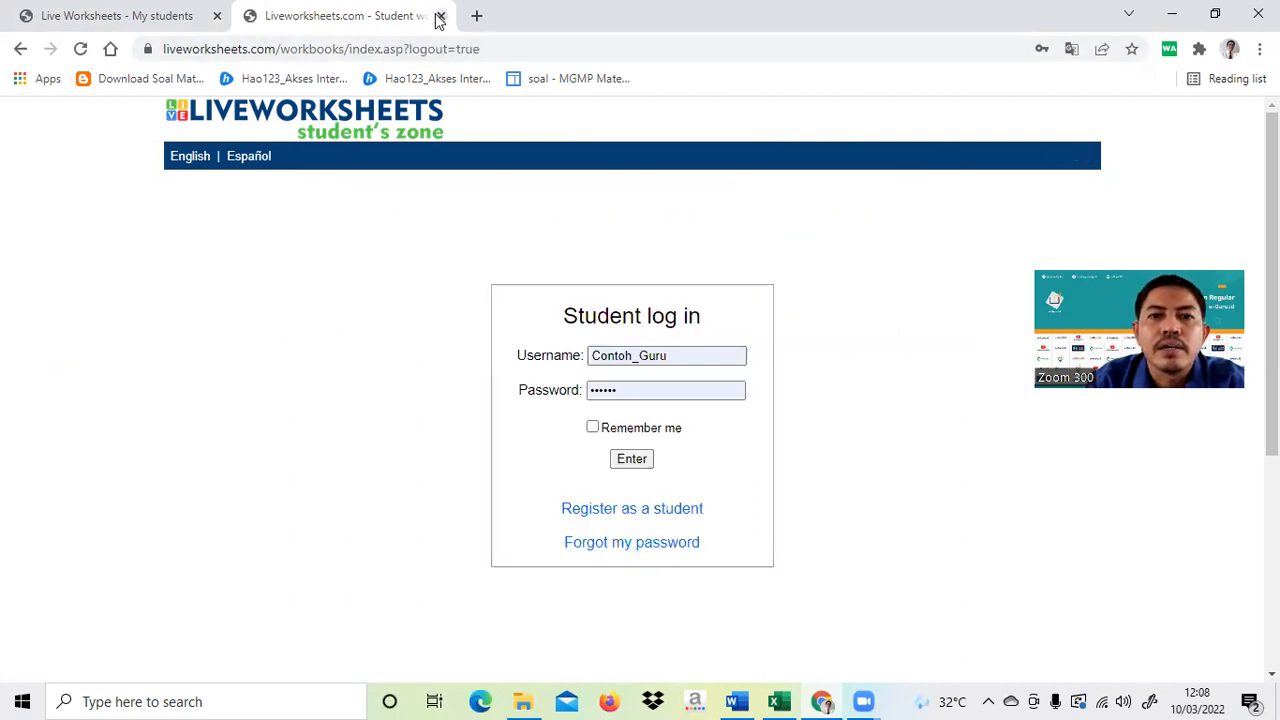
- Sign in with another saved student login, log out, and return to the teacher's My students tab
left_click(703, 357)
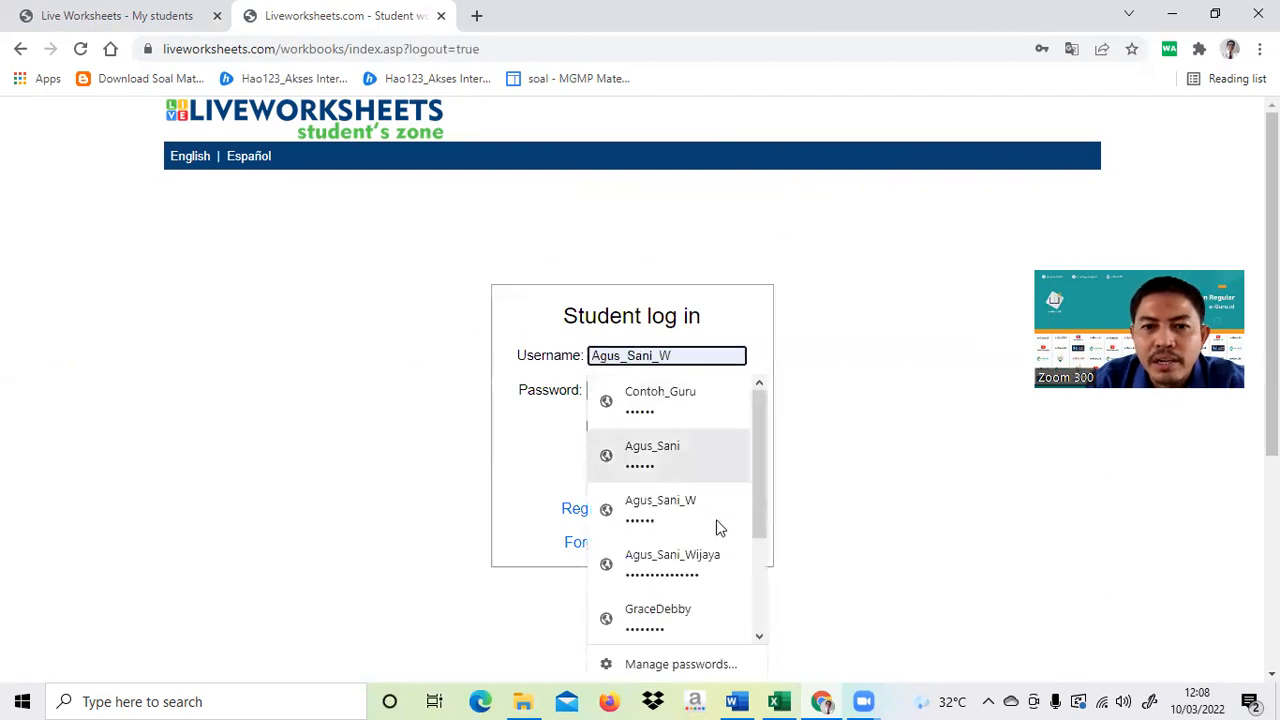
left_click(688, 518)
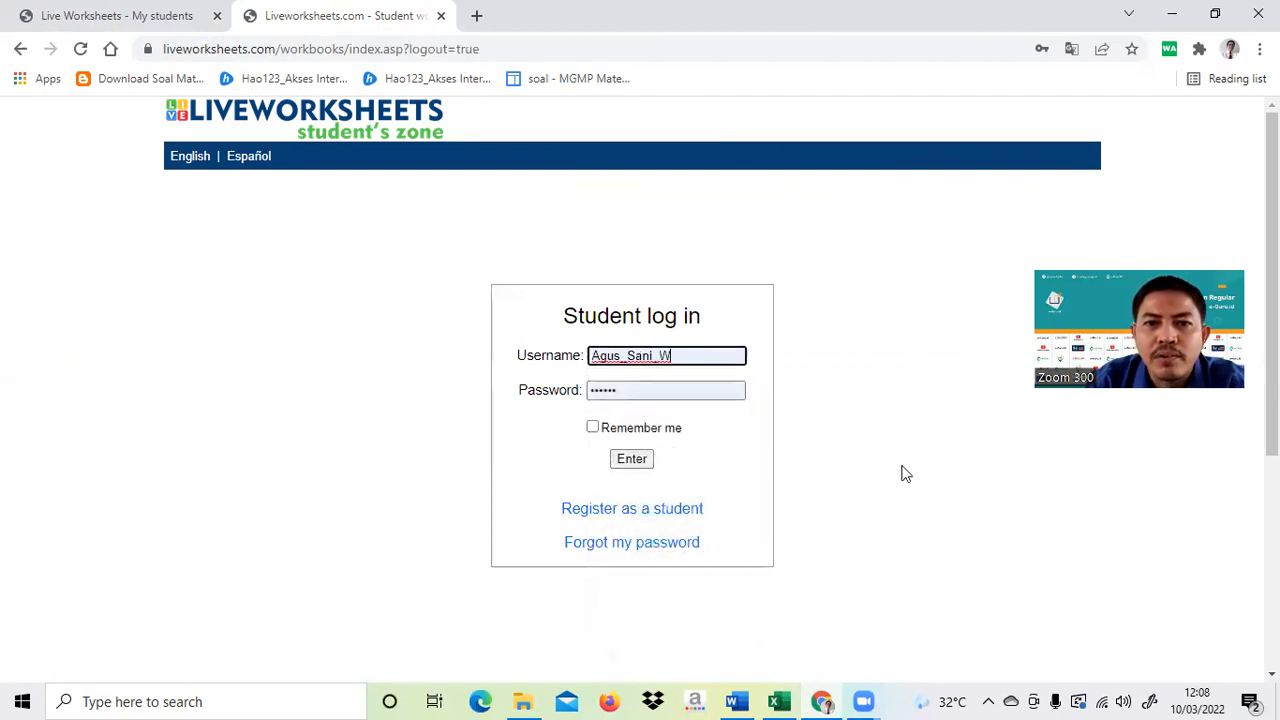
left_click(632, 460)
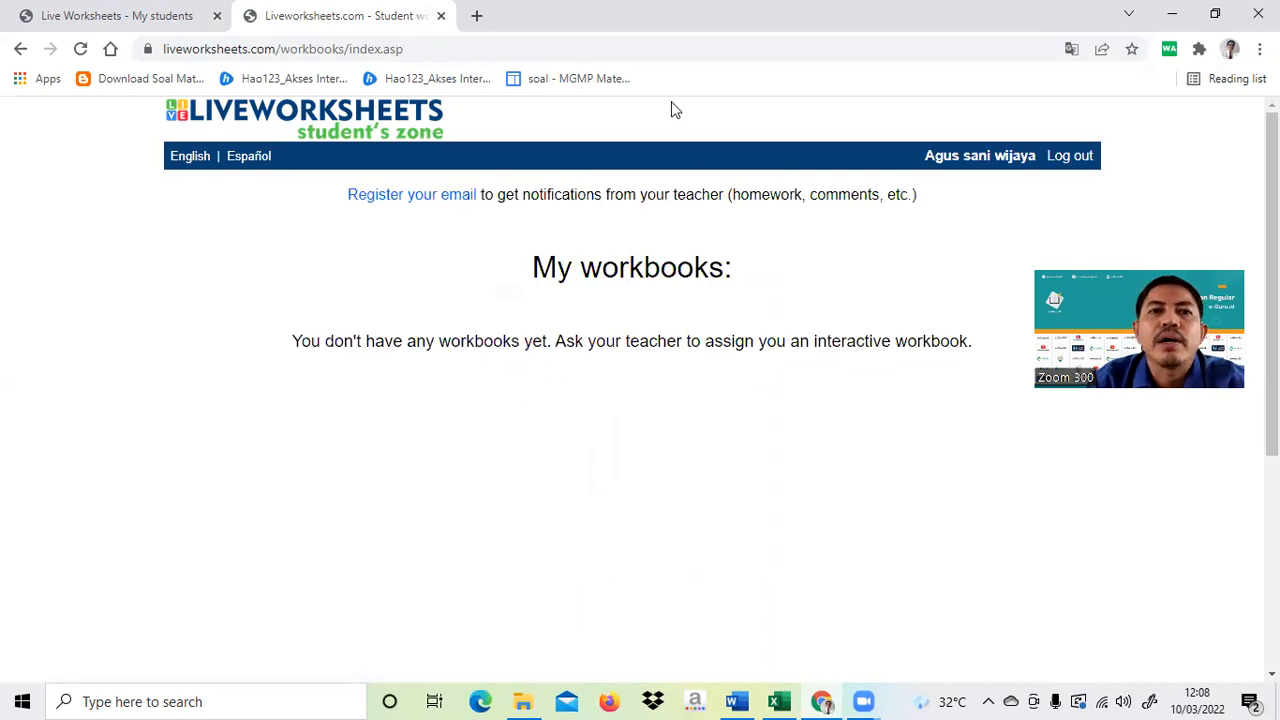
left_click(1069, 163)
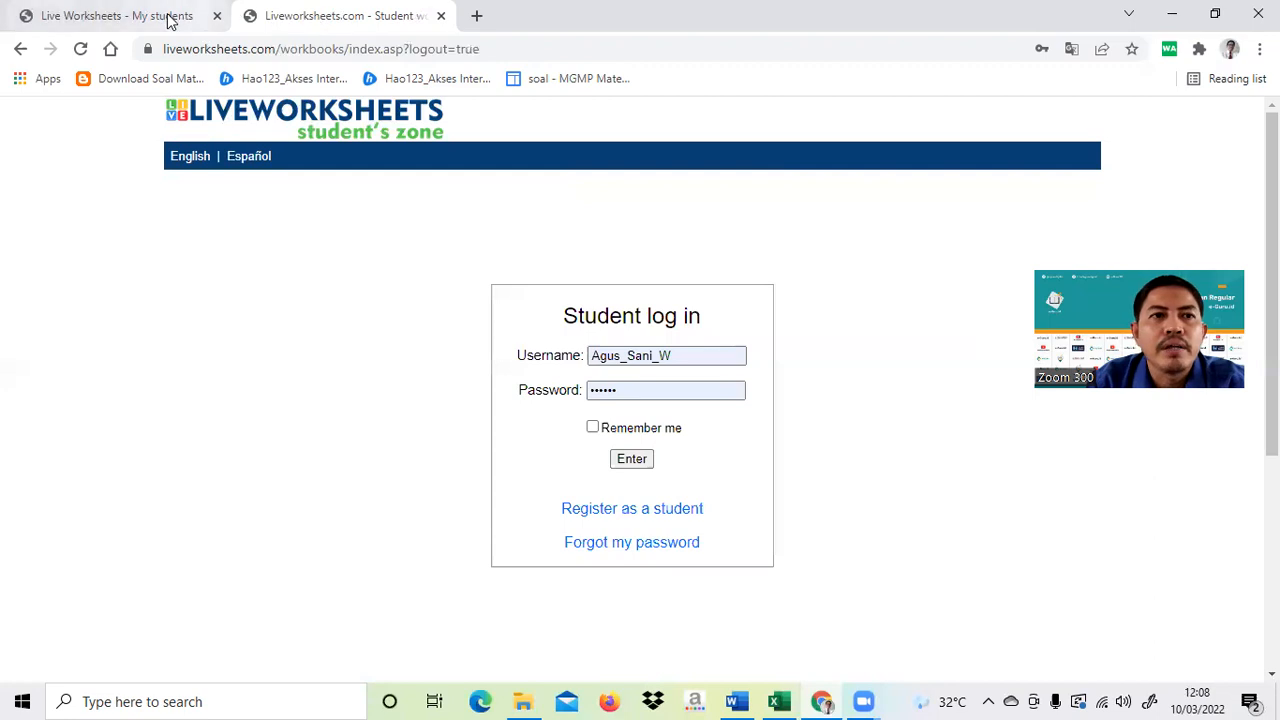
left_click(170, 17)
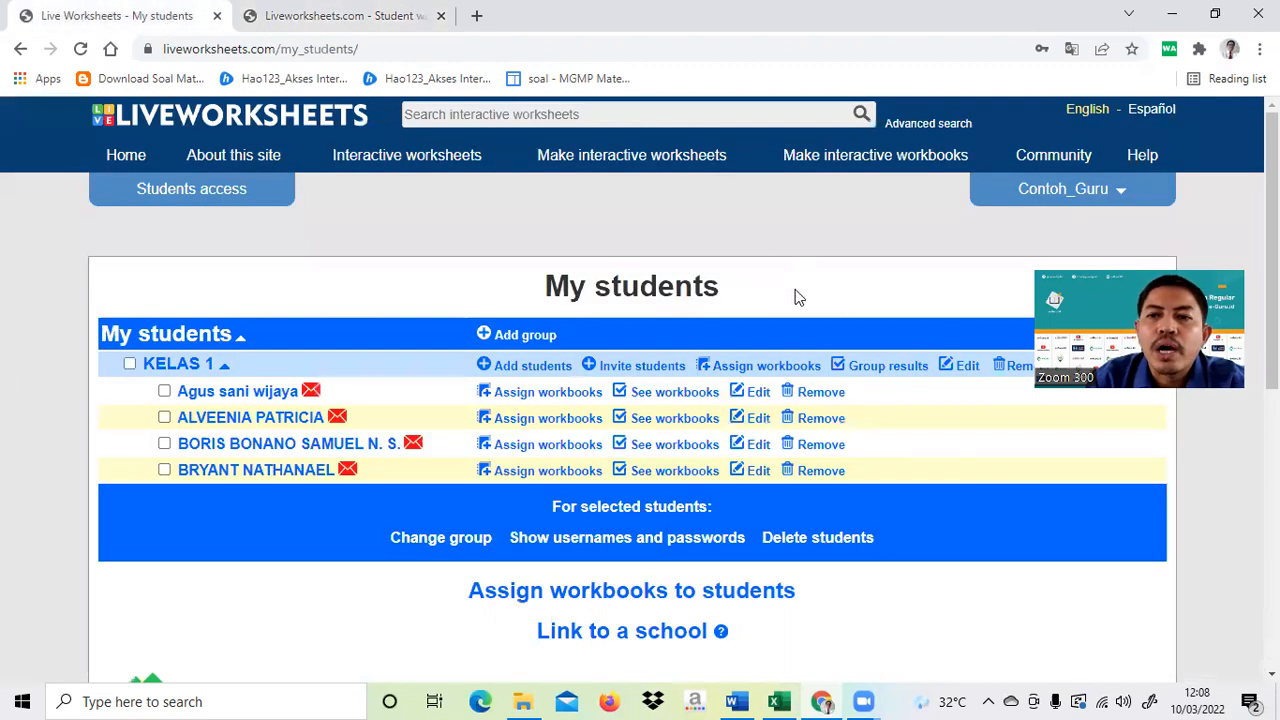